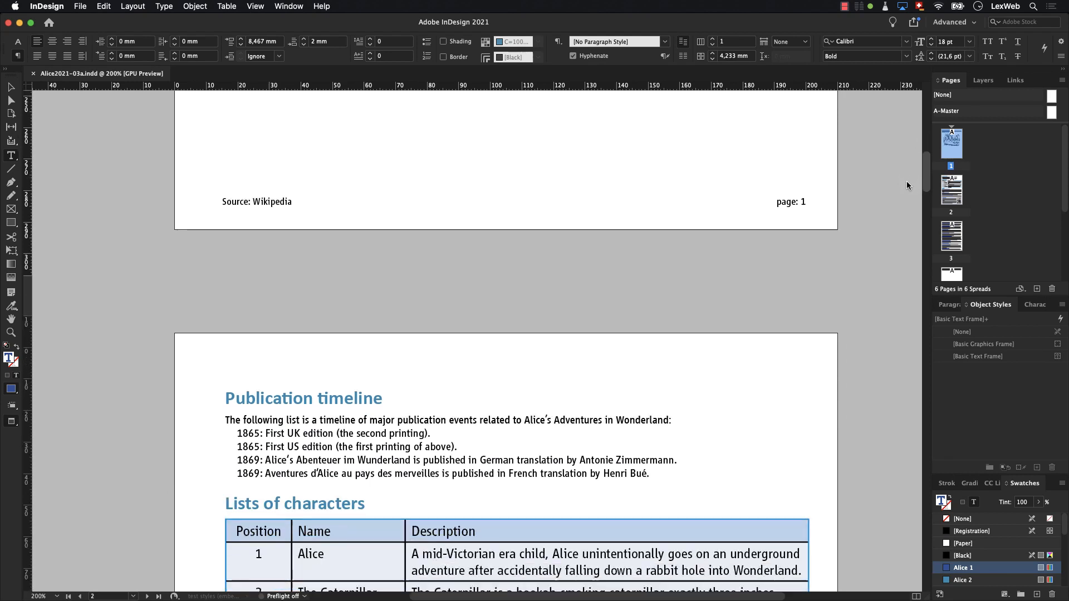
- Look through page 2 of the document and display its paragraph styles
scroll(903, 192, down, 6)
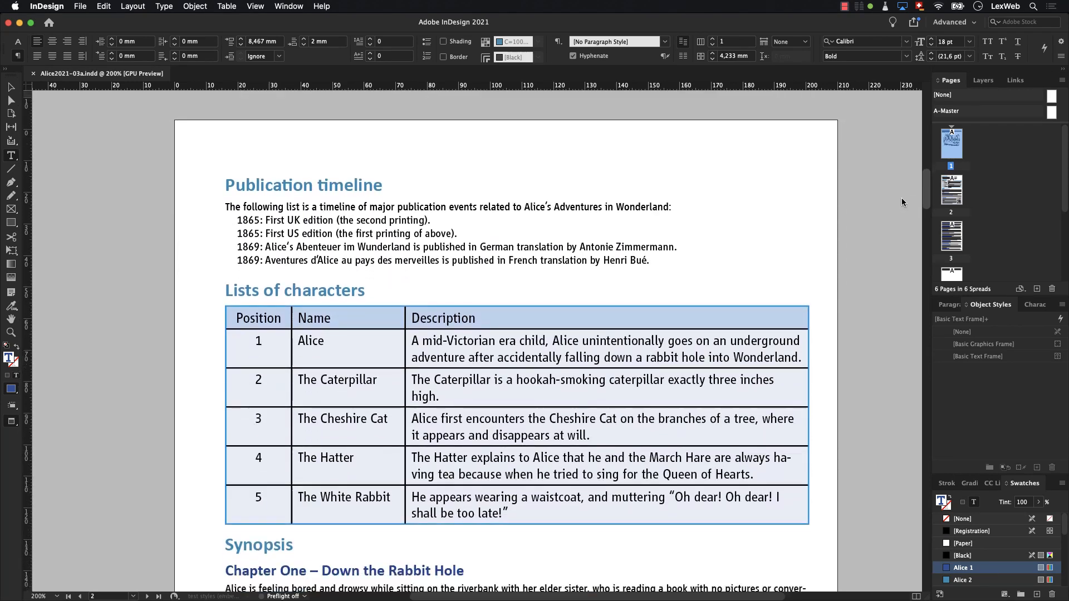
scroll(899, 208, down, 10)
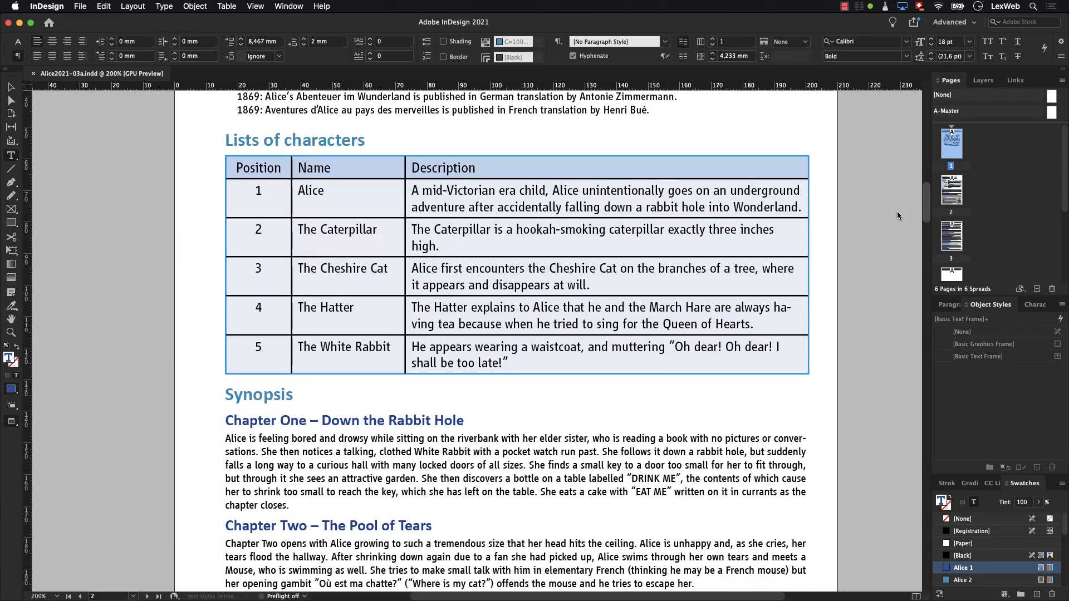
scroll(893, 231, down, 4)
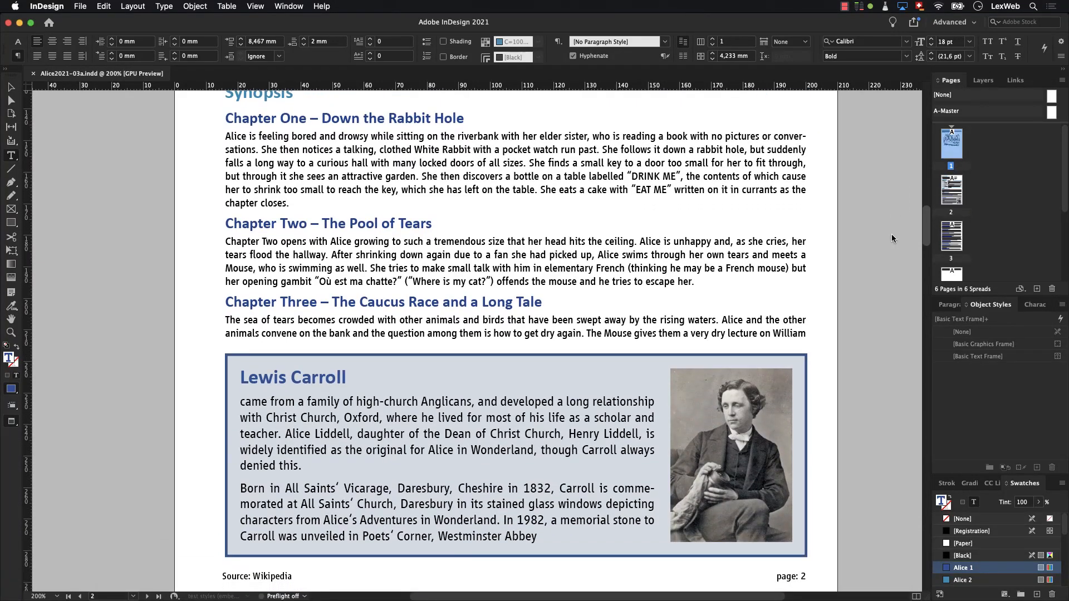
scroll(892, 238, down, 1)
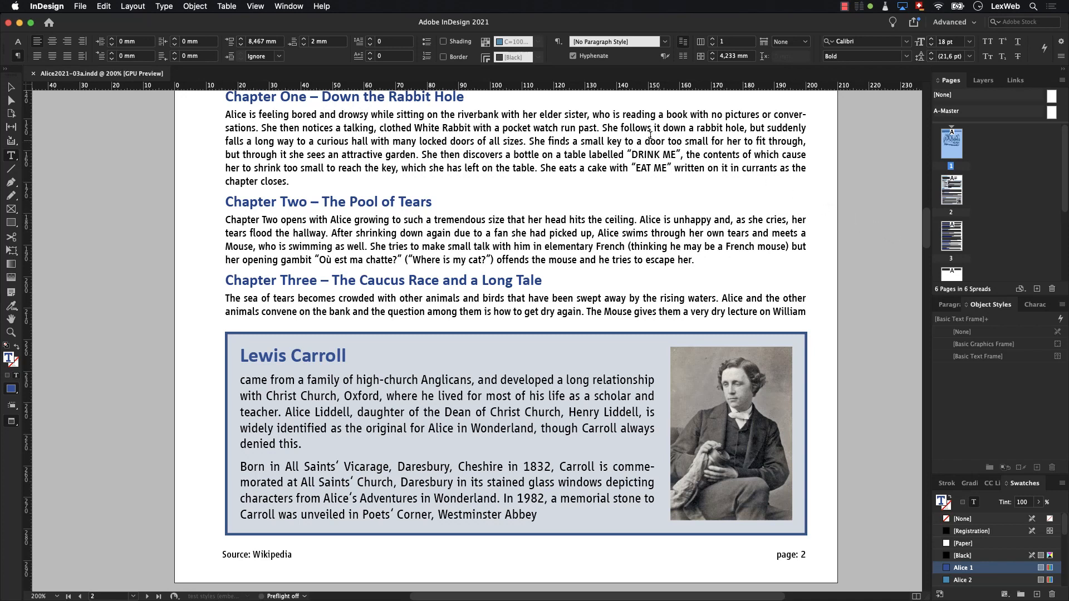
click(289, 6)
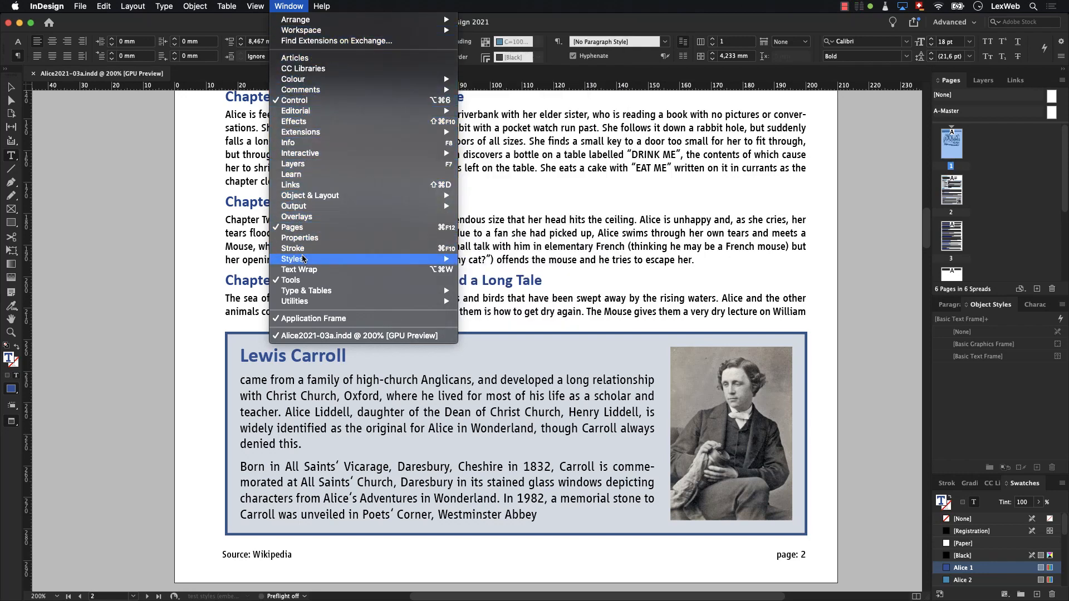
mouse_move(307, 260)
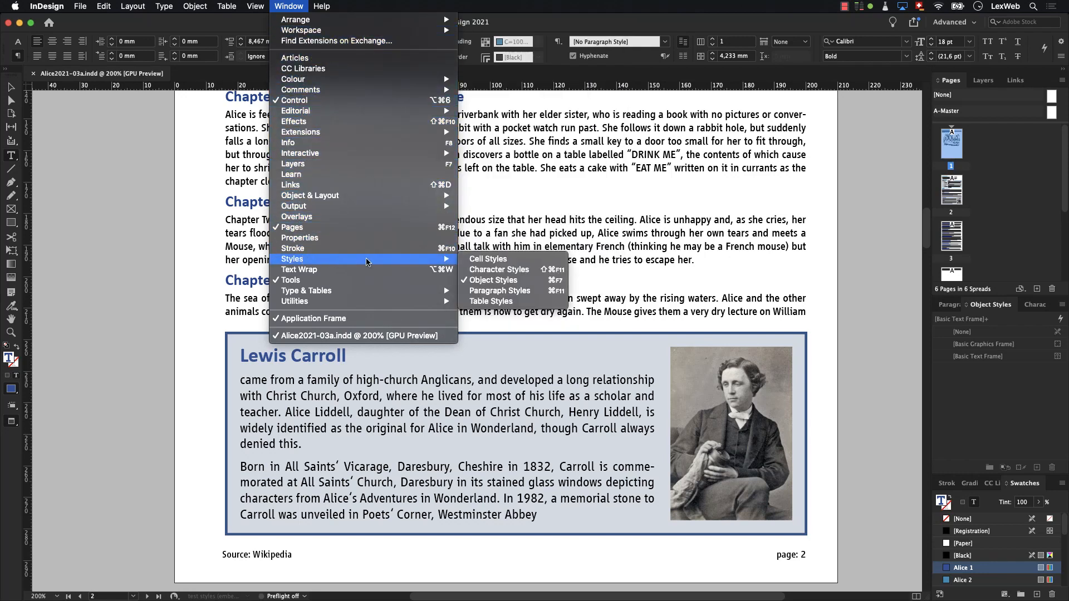
click(470, 293)
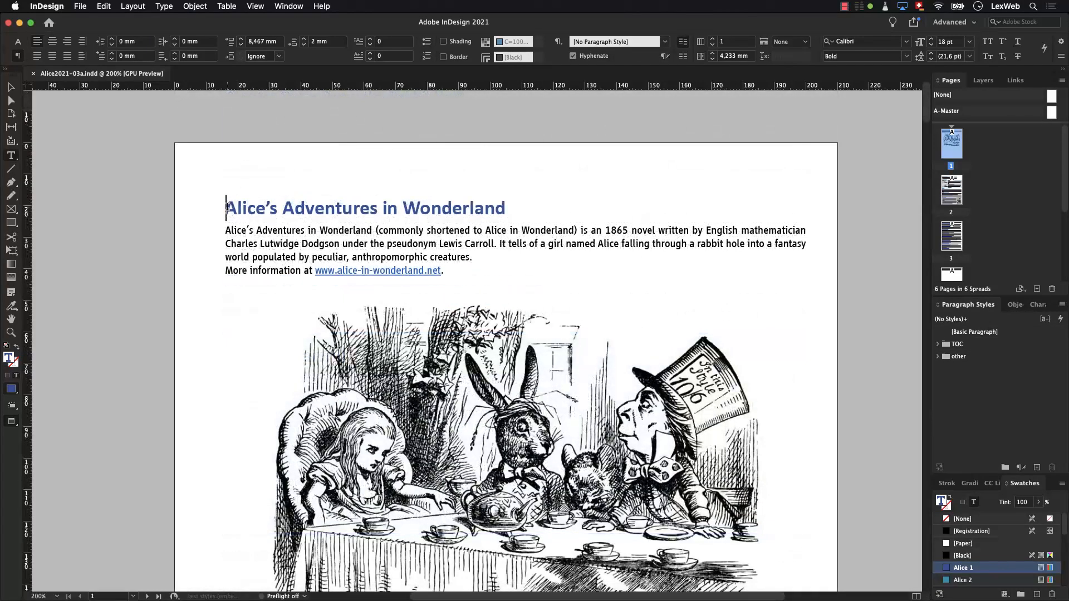
- Create a paragraph style named Heading Level 1 from the title "Alice's Adventures in Wonderland" with PDF export tag H1
click(227, 208)
drag(227, 207, 504, 202)
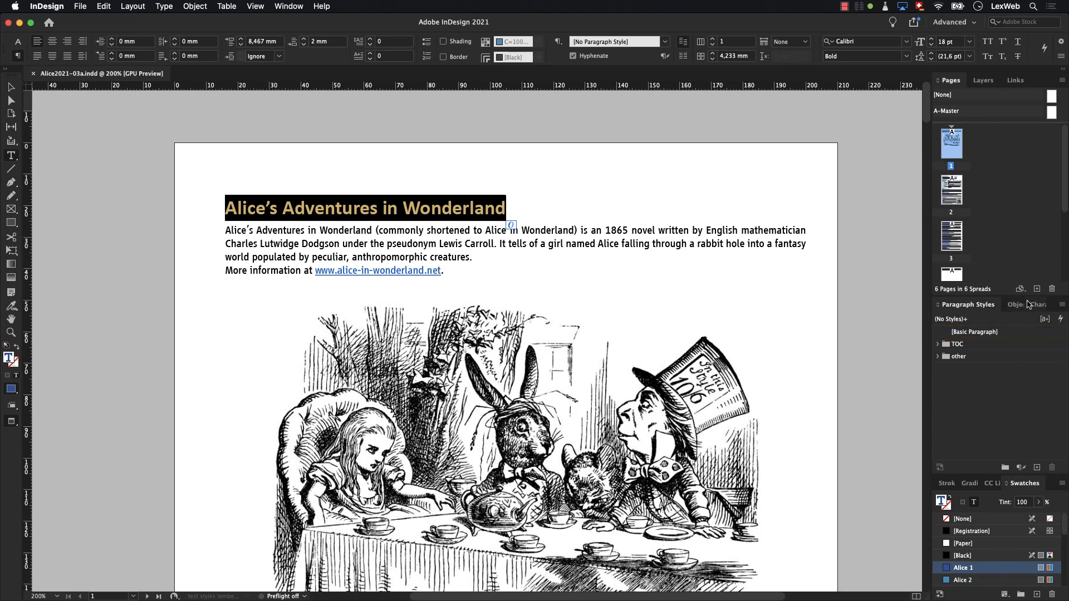
click(1061, 305)
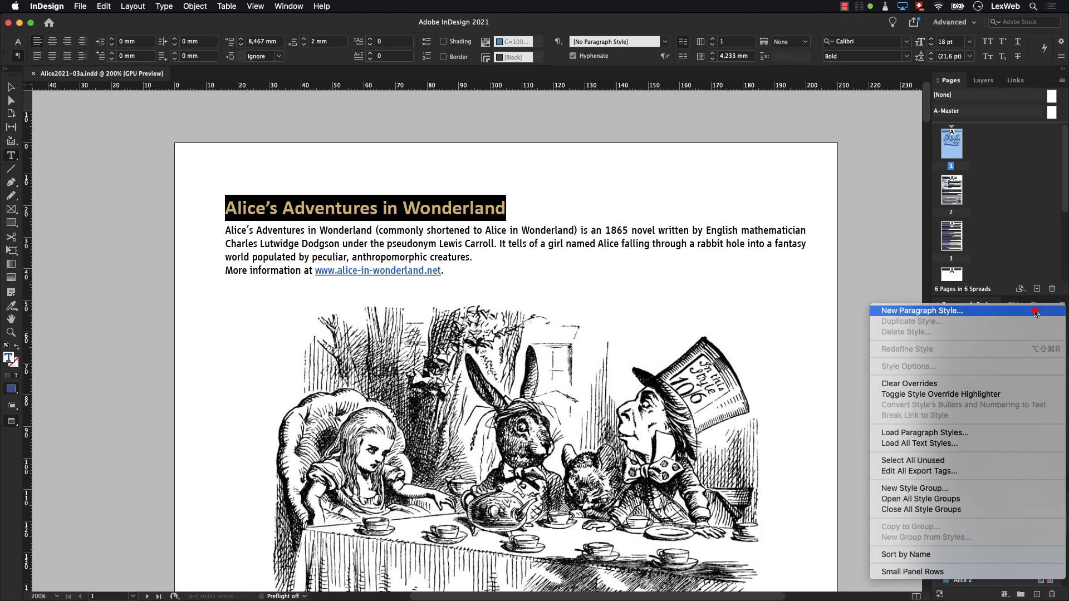
click(1035, 311)
text(Heading Level 1)
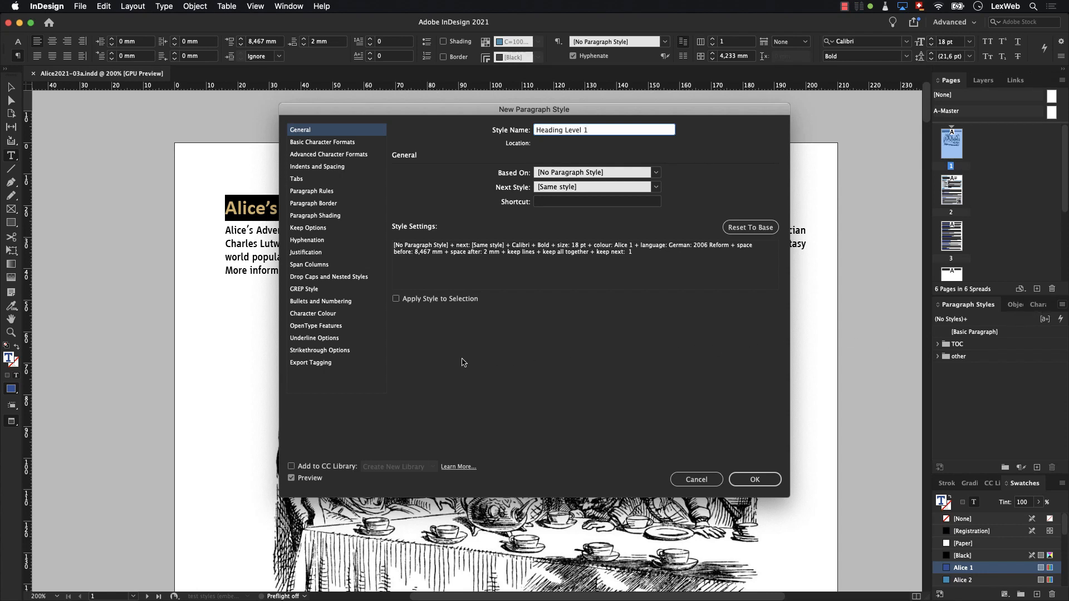
click(315, 363)
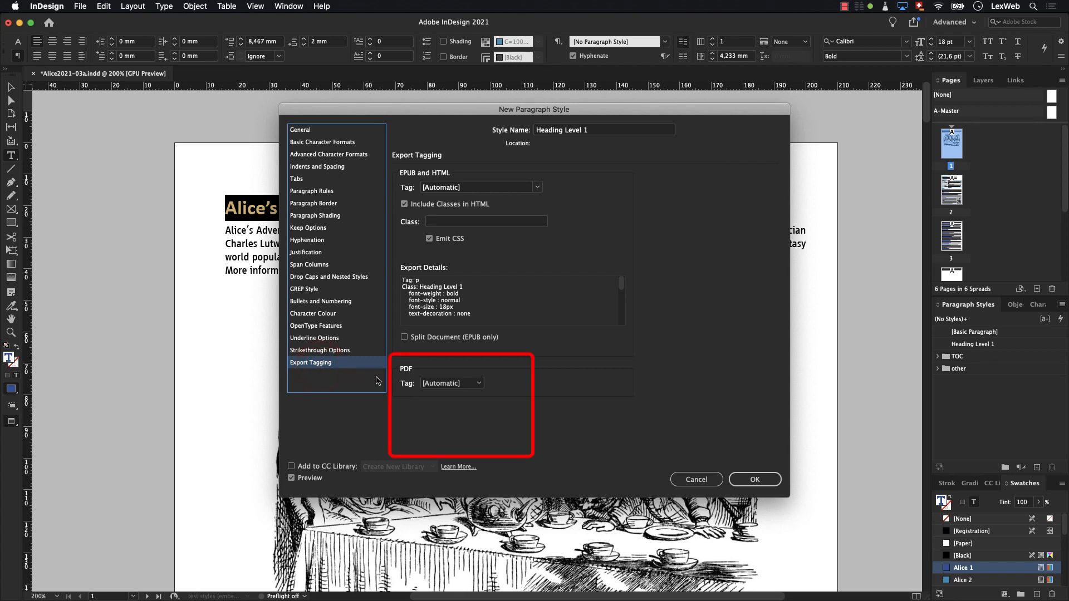
click(448, 384)
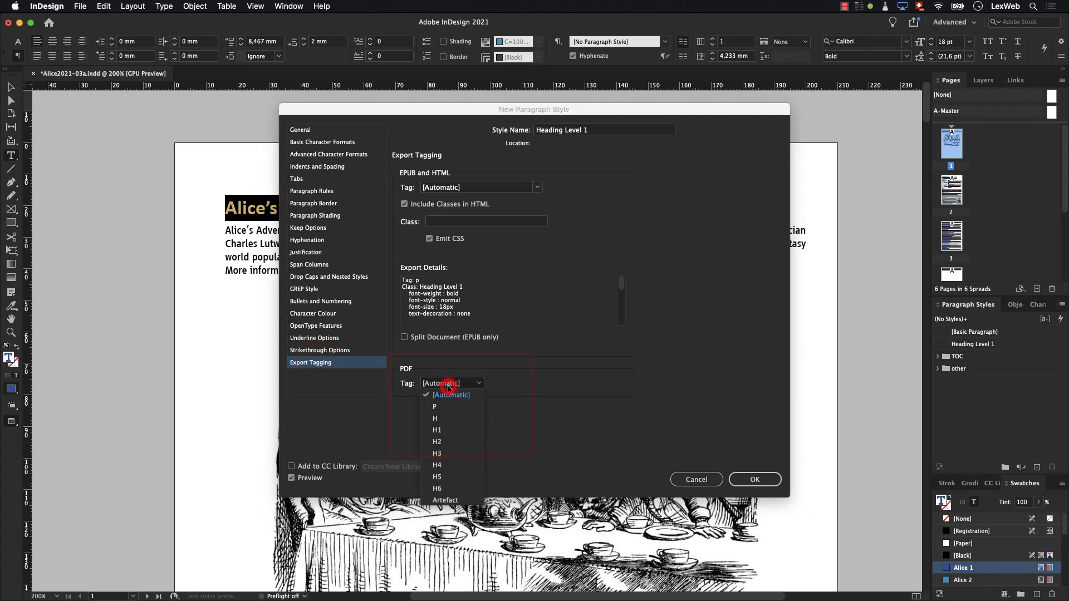
click(438, 430)
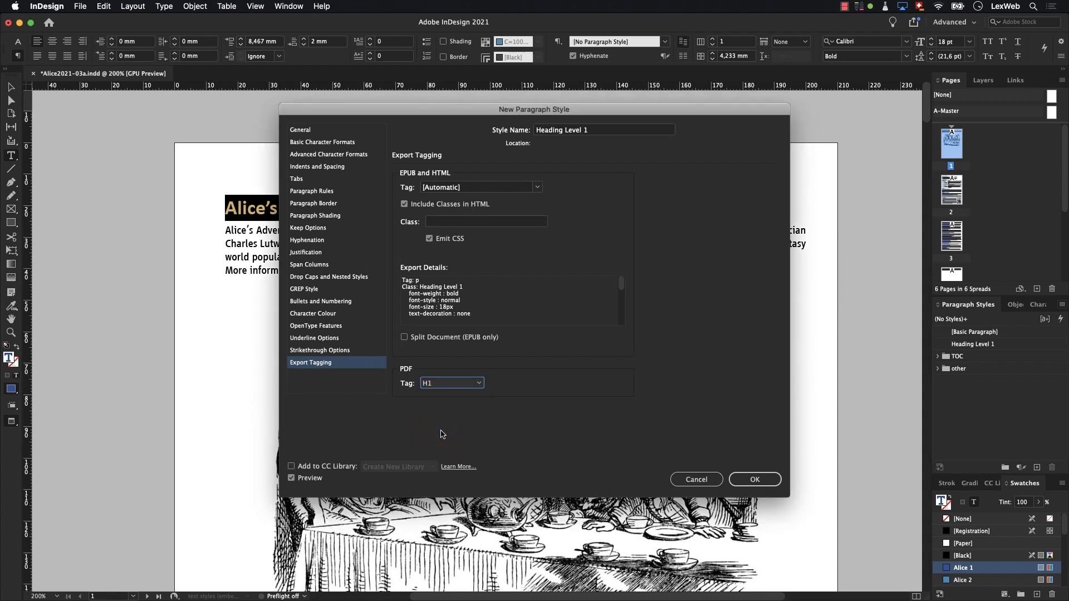
click(744, 481)
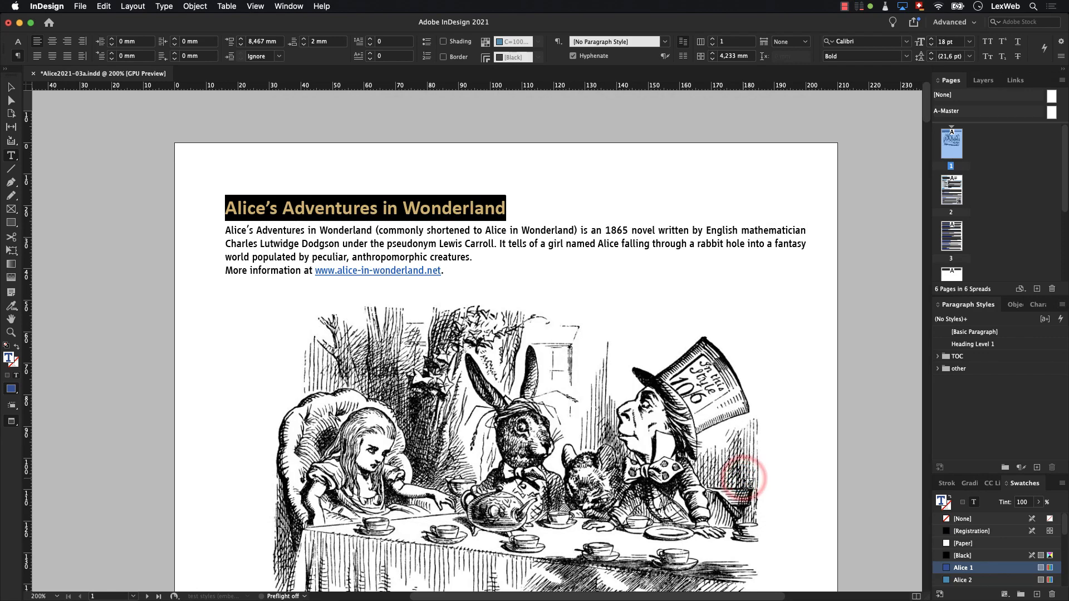
- Create paragraph style Heading Level 2 from the "Publication timeline" heading with PDF export tag H2, and apply it to "Lists of characters"
drag(920, 109, 914, 199)
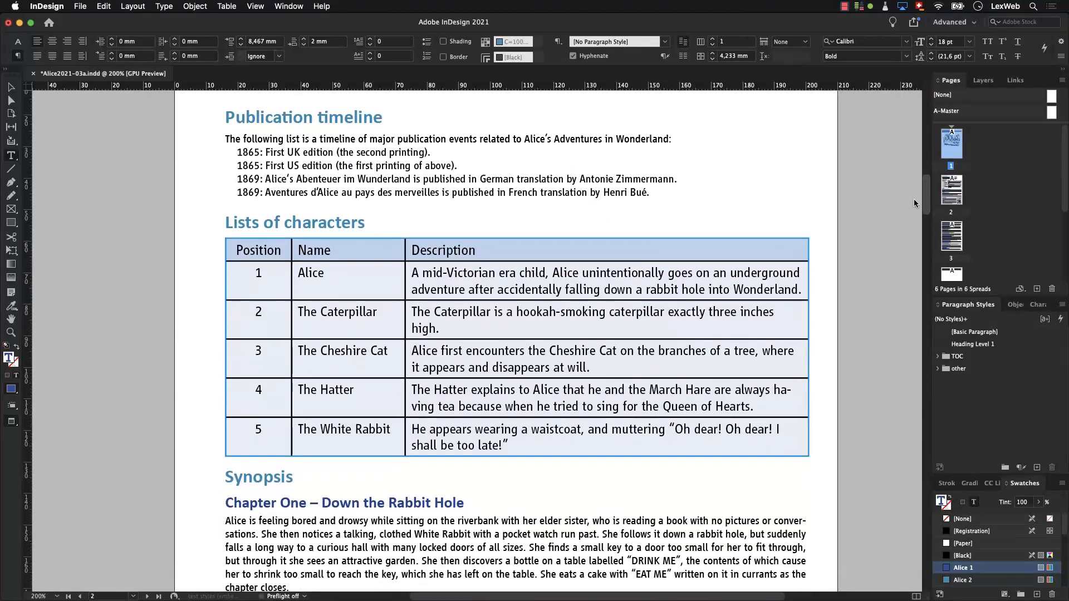
click(230, 117)
drag(230, 117, 381, 127)
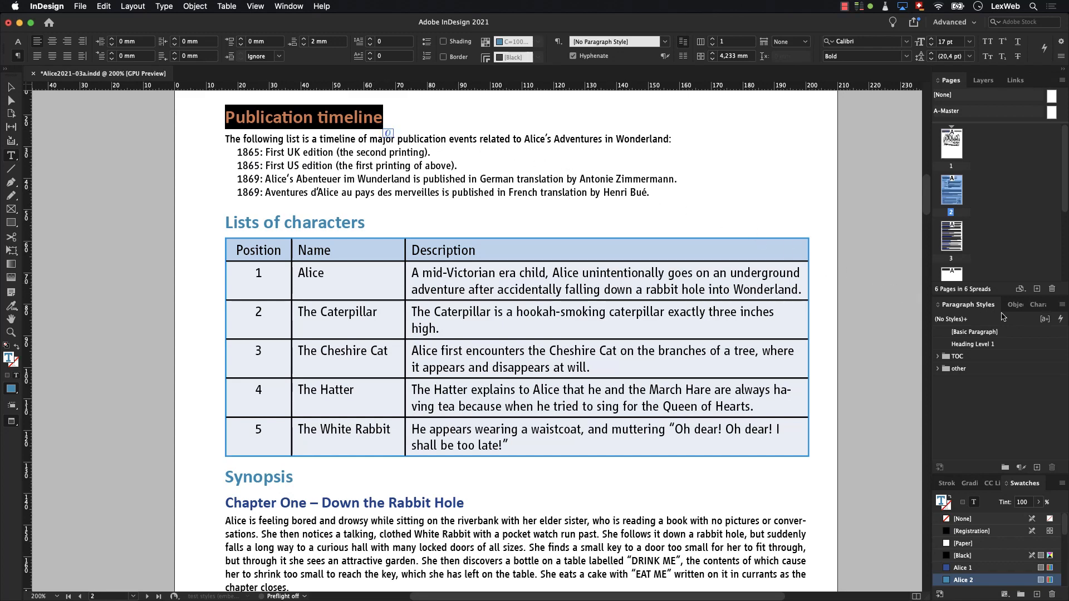
click(1062, 304)
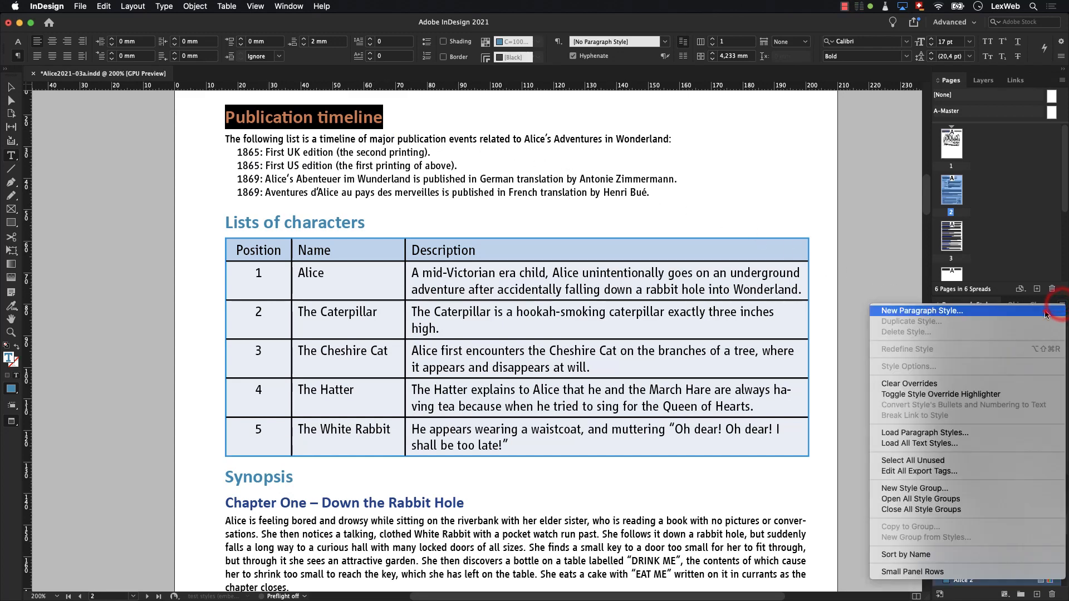
click(1053, 311)
text(Heading Level 2)
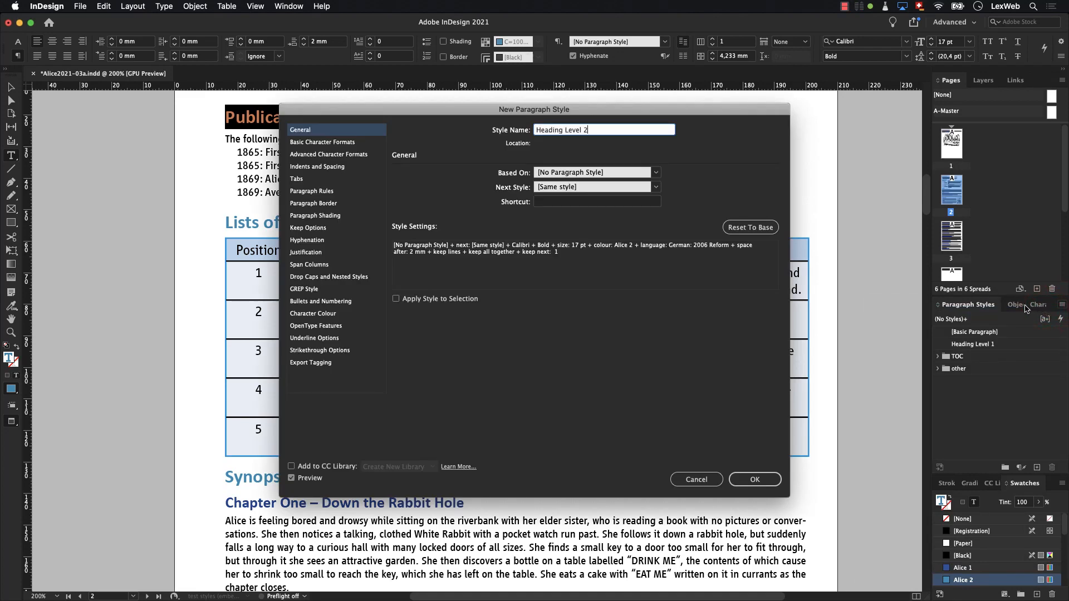
click(307, 362)
click(432, 383)
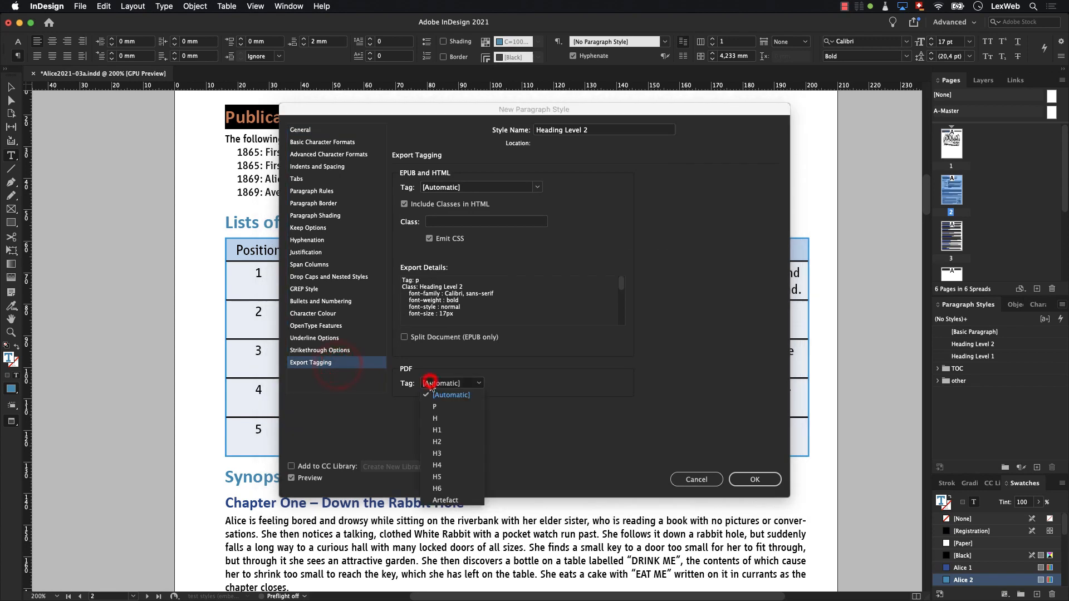
click(436, 443)
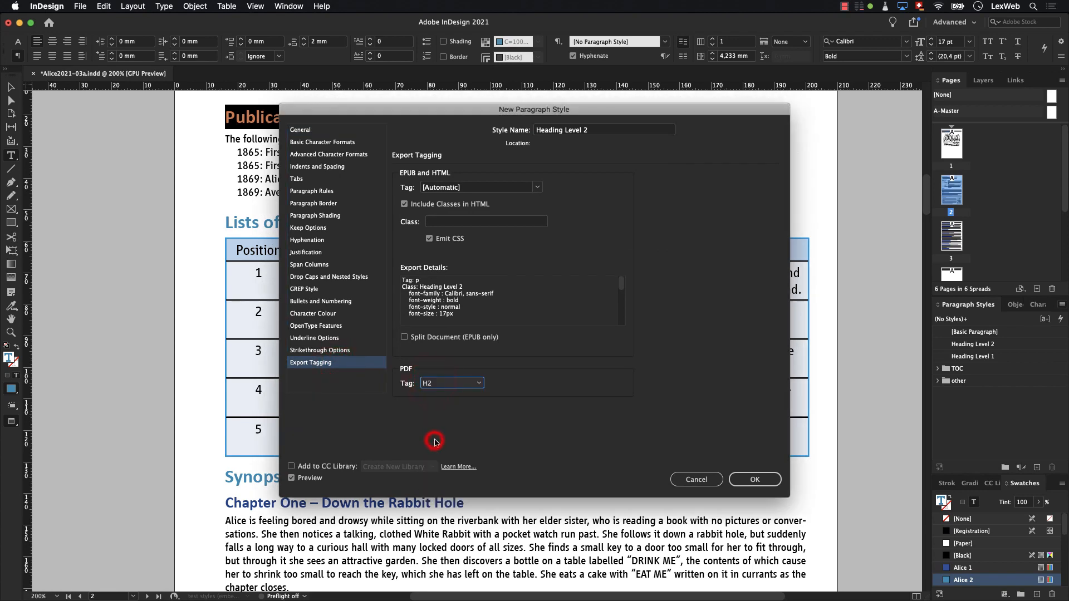
click(739, 480)
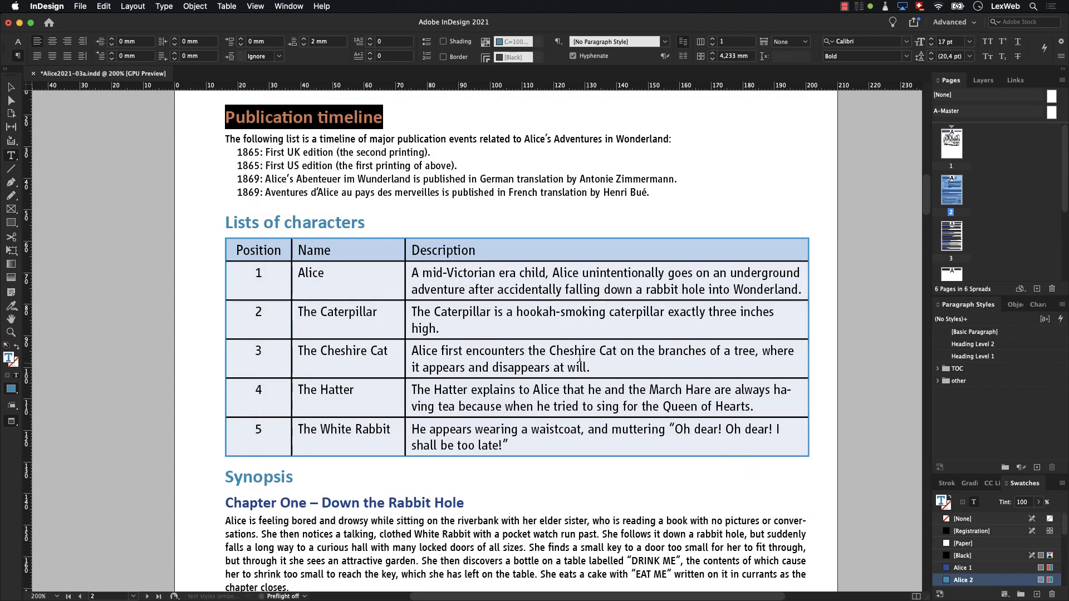
drag(228, 223, 363, 229)
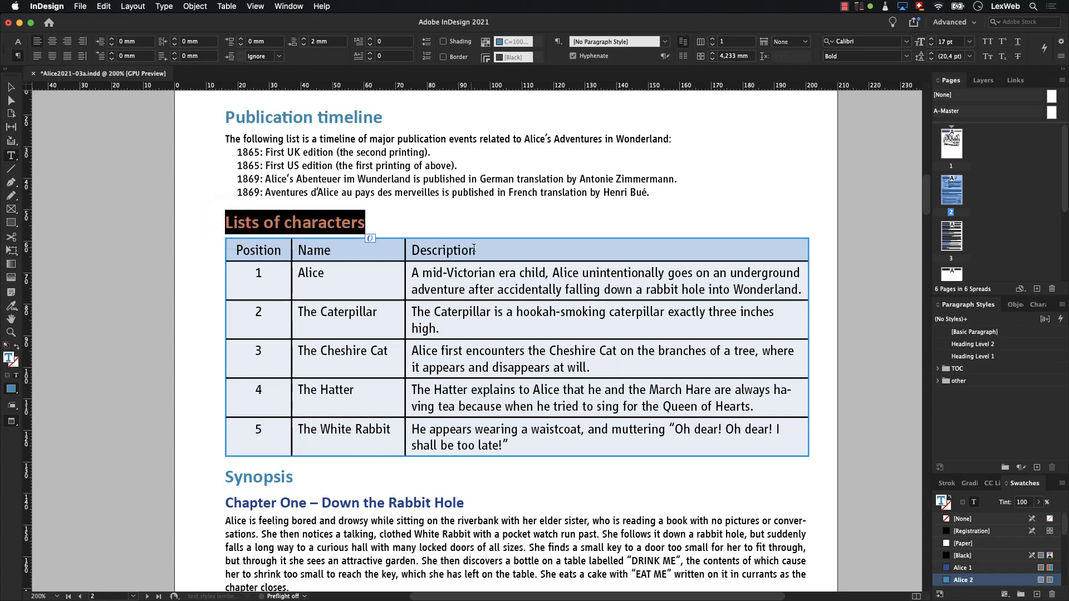
click(956, 350)
- Create a paragraph style named Heading Level 3 from the "Chapter One – Down the Rabbit Hole" heading with PDF export tag H3
drag(225, 500, 462, 491)
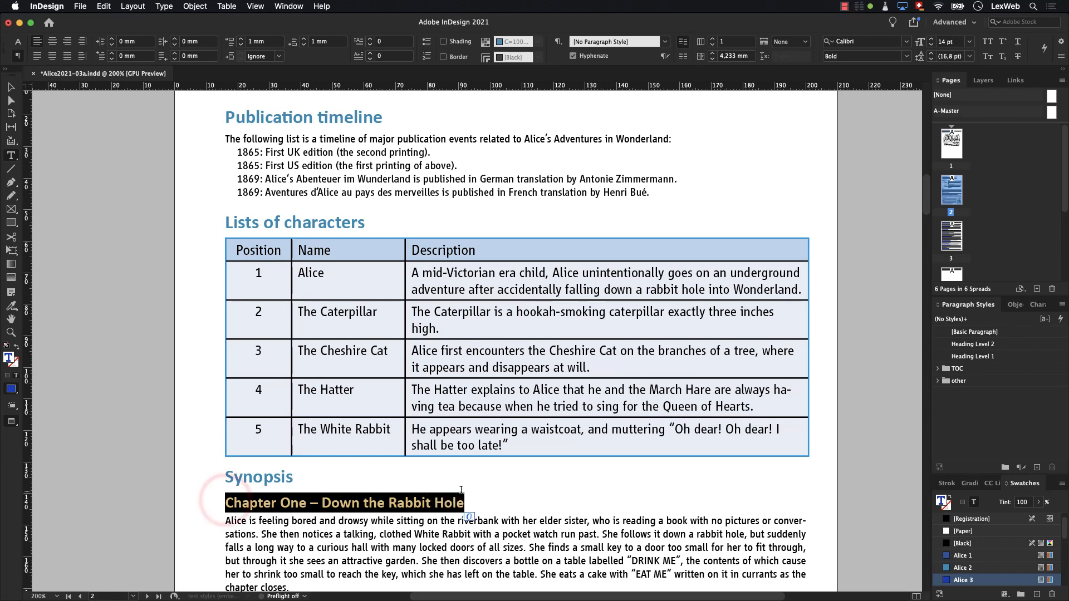
click(1062, 305)
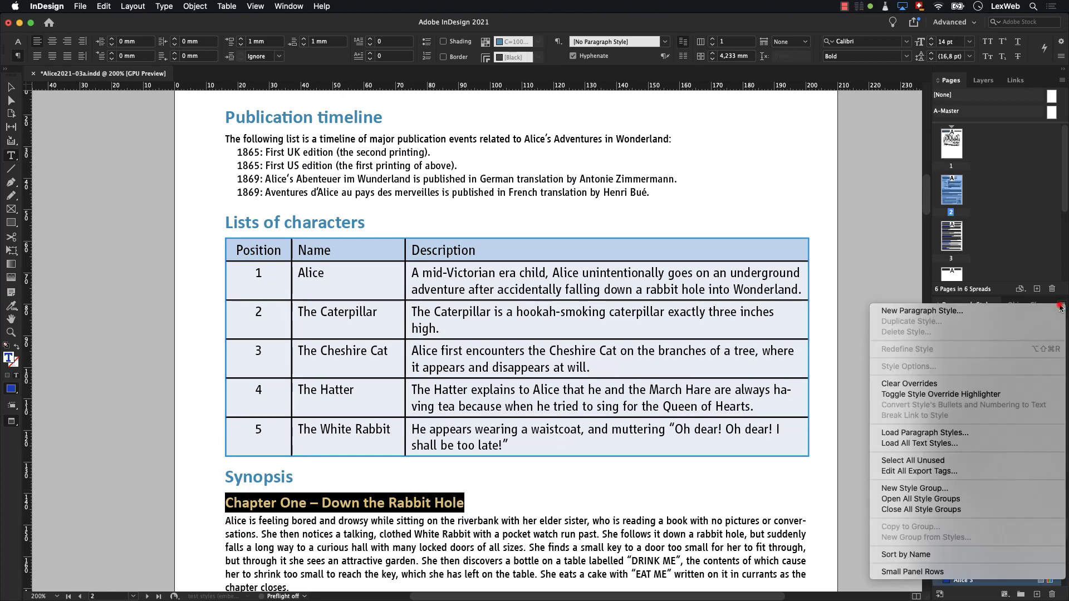
click(992, 308)
text(Heading Level 3)
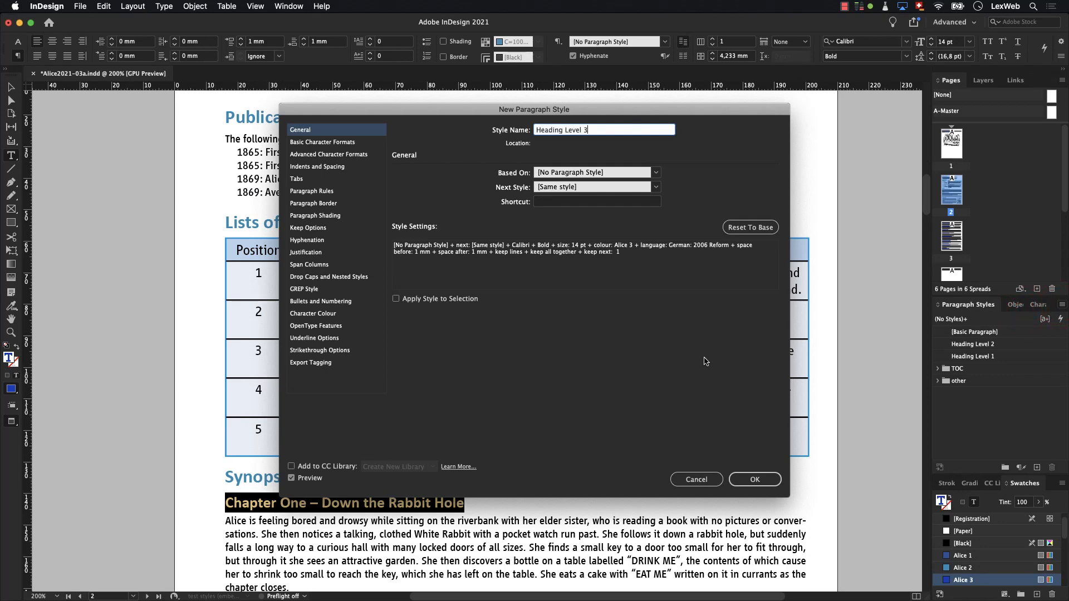
click(341, 363)
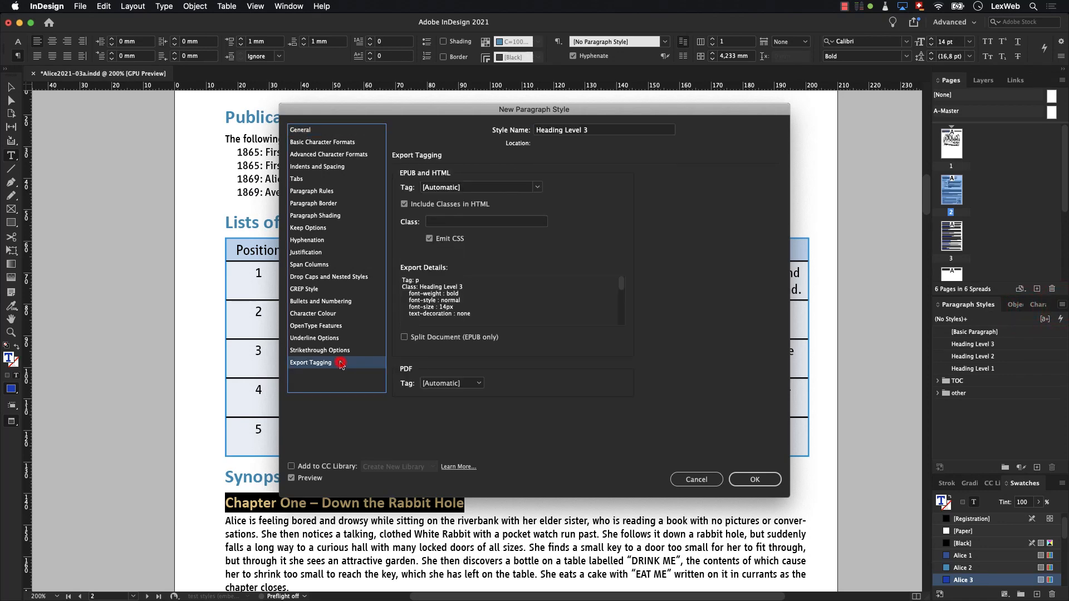
click(456, 384)
click(449, 452)
click(754, 480)
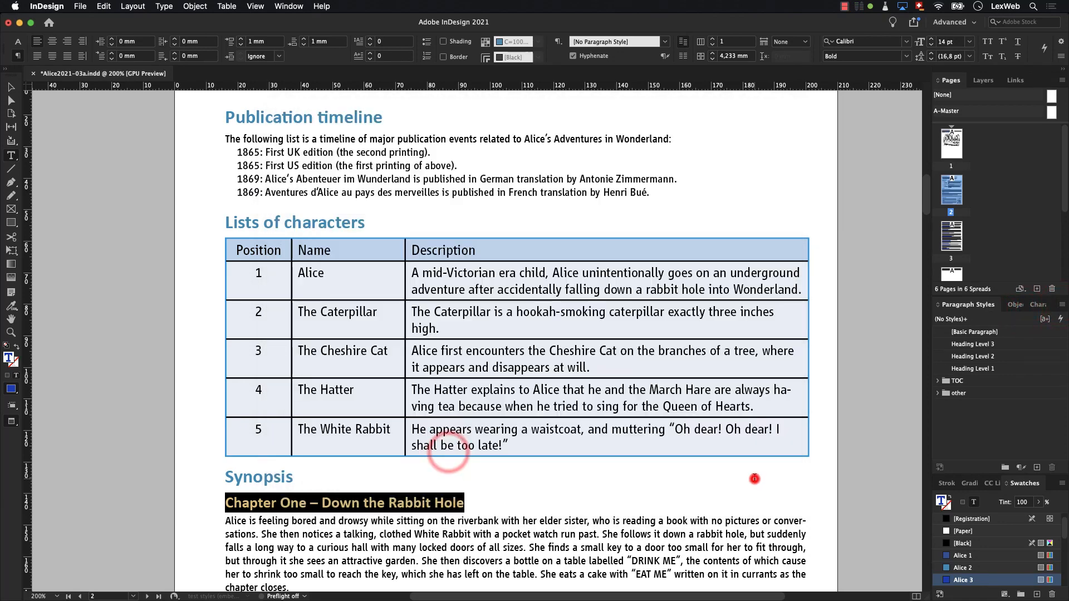
- Apply the Heading Level 3 style to the Chapter Two and Chapter Three headings in the Synopsis
drag(926, 205, 925, 242)
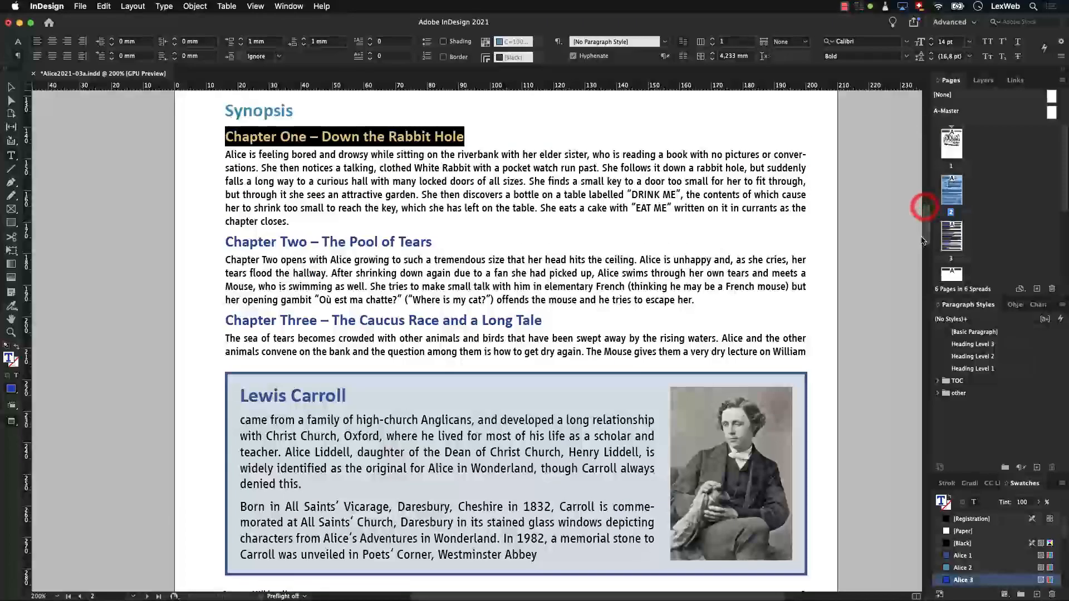
drag(225, 242, 433, 245)
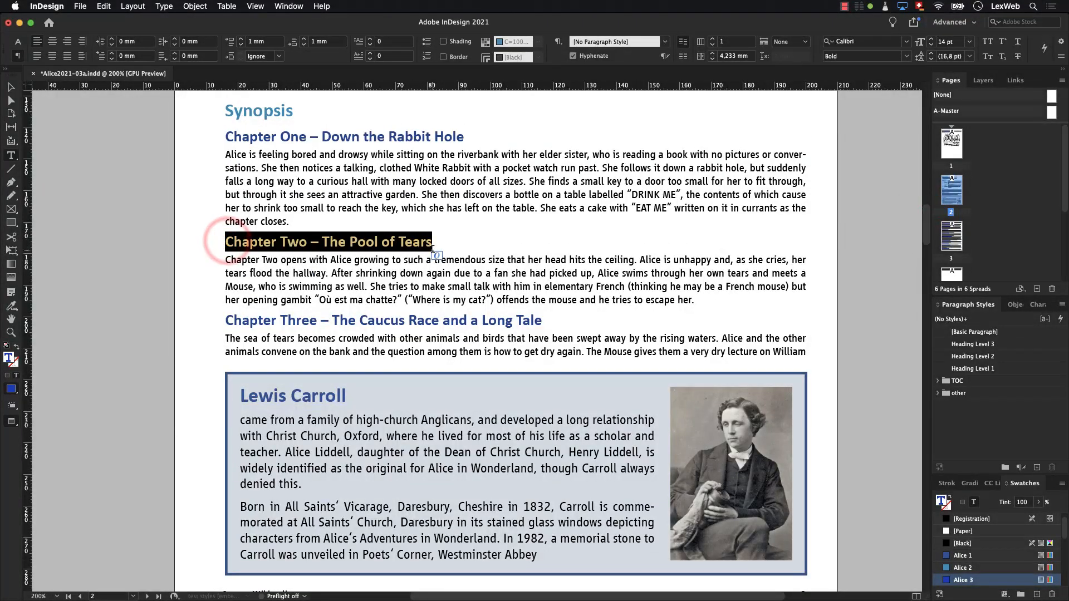
click(956, 344)
drag(226, 321, 542, 321)
click(955, 345)
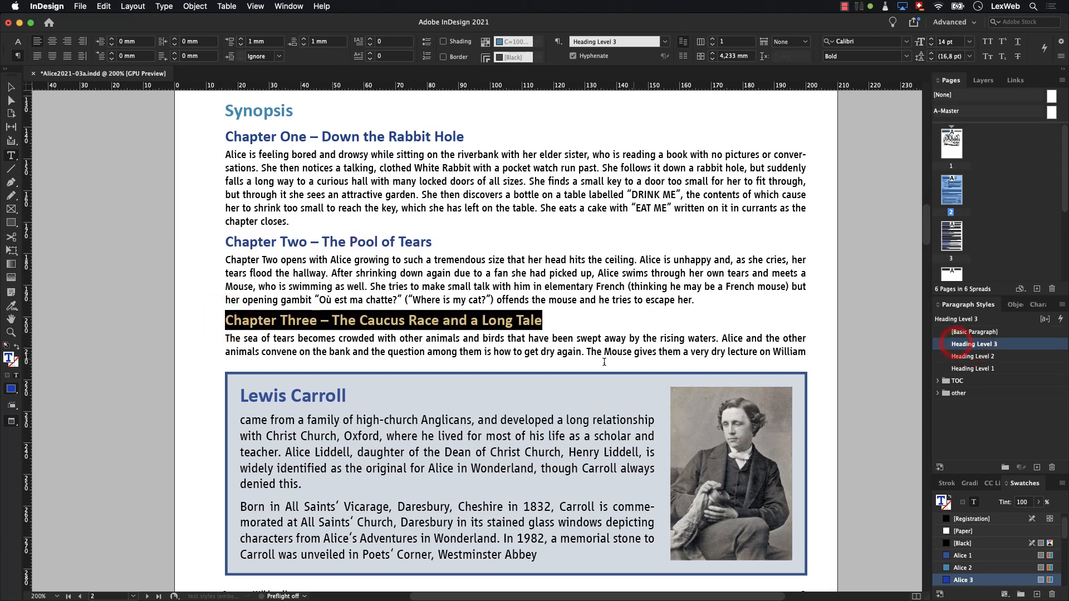
- Create a paragraph style named Heading Author from the "Lewis Carroll" heading, with PDF export tag H1
drag(241, 395, 346, 396)
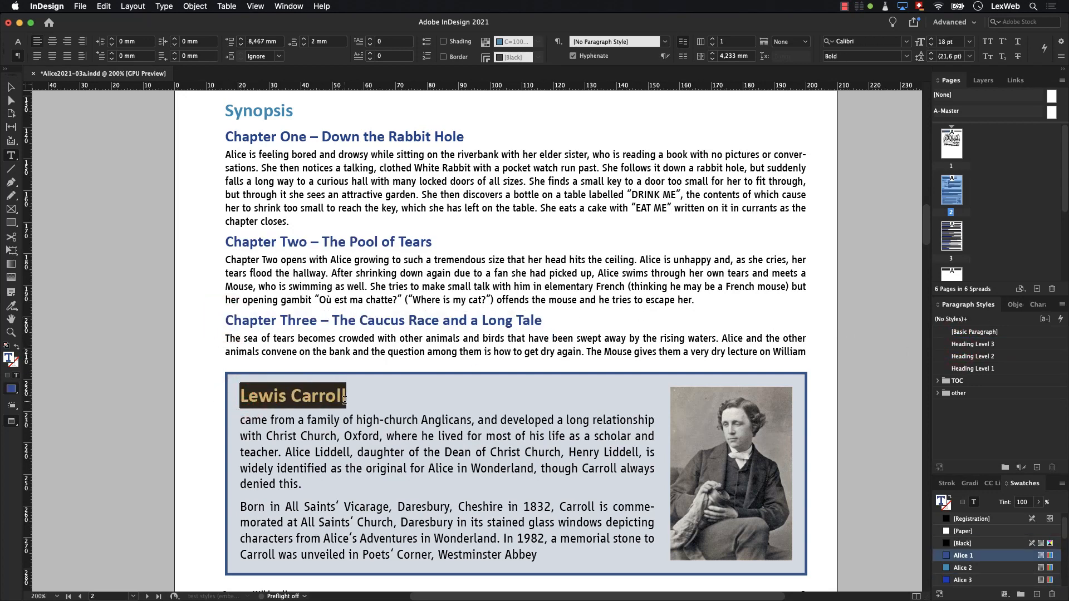
click(1060, 305)
click(1033, 310)
text(Heading Author)
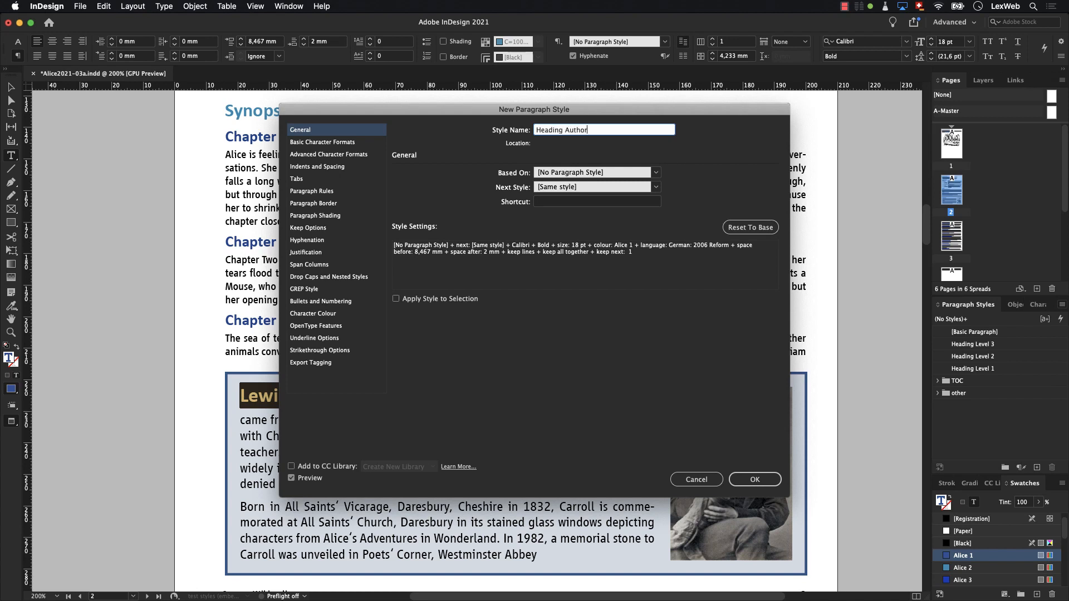
click(336, 363)
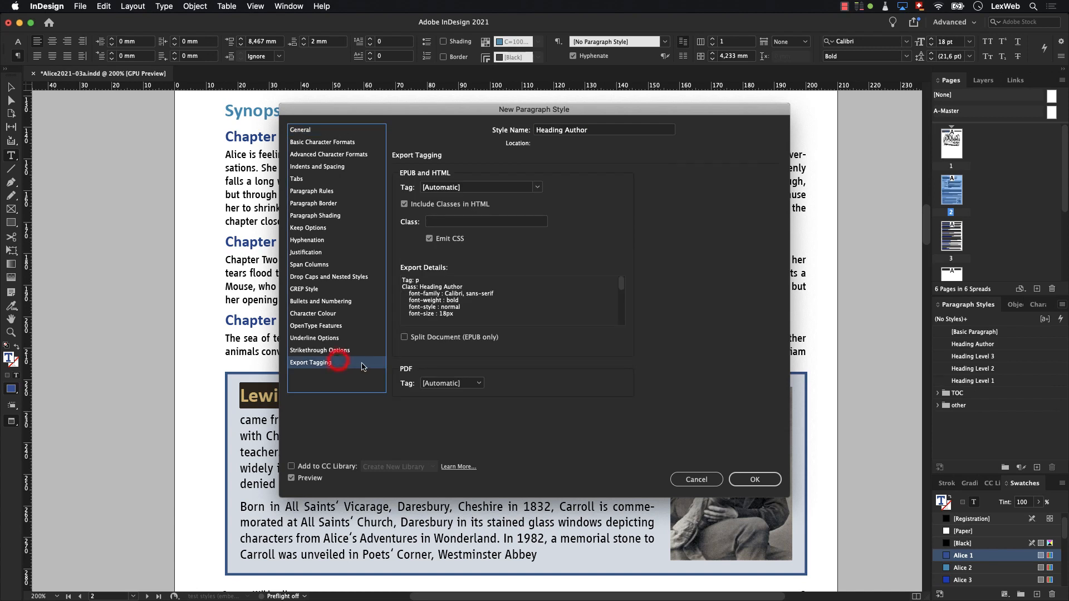
click(434, 382)
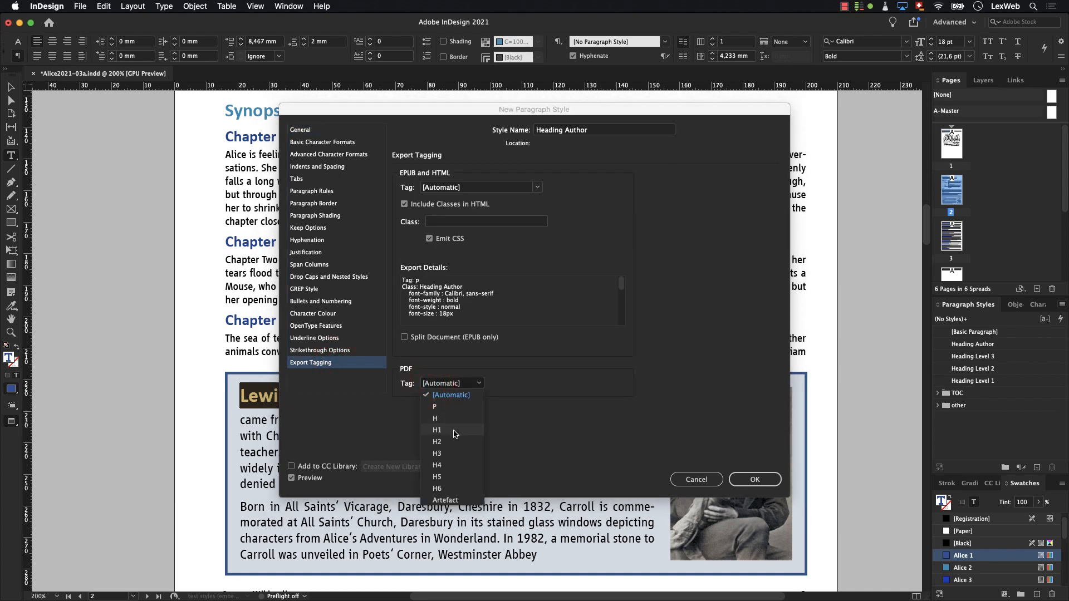
click(454, 431)
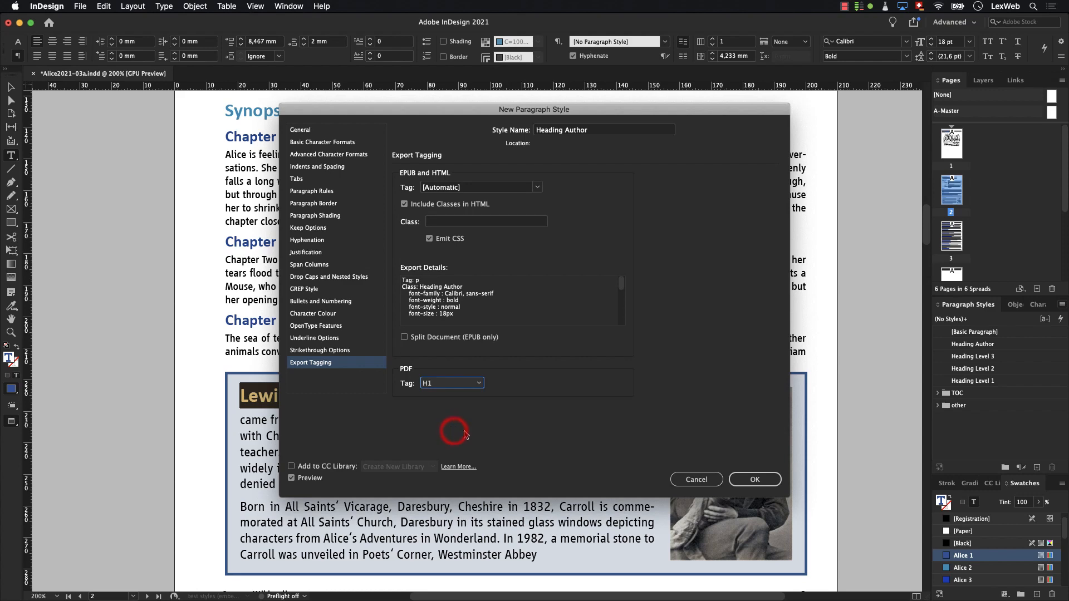
click(736, 478)
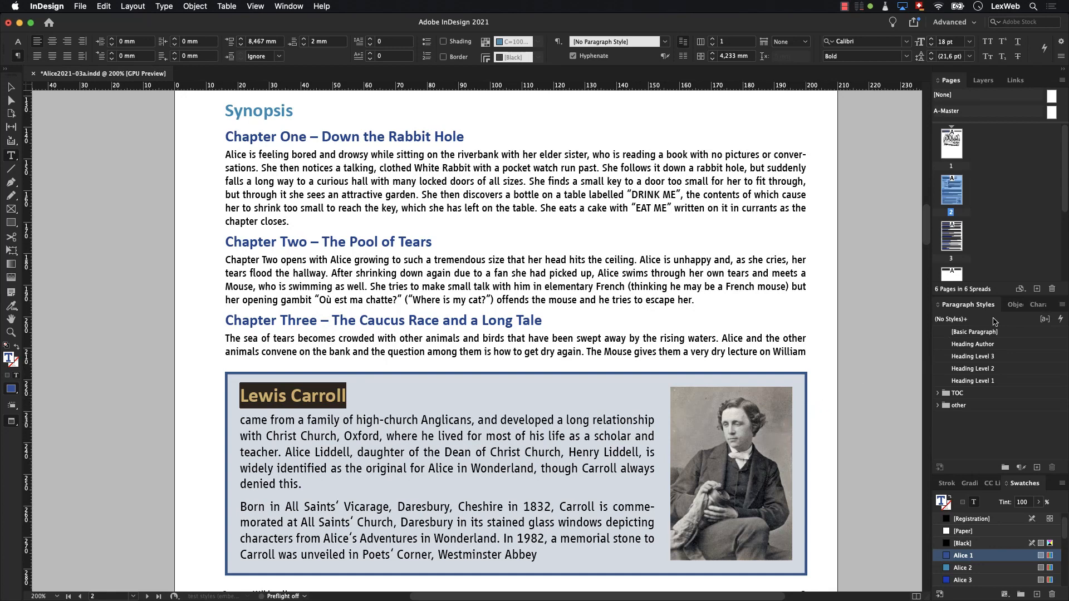
- Examine the PDF export tags assigned to all styles in Edit All Export Tags
click(1060, 306)
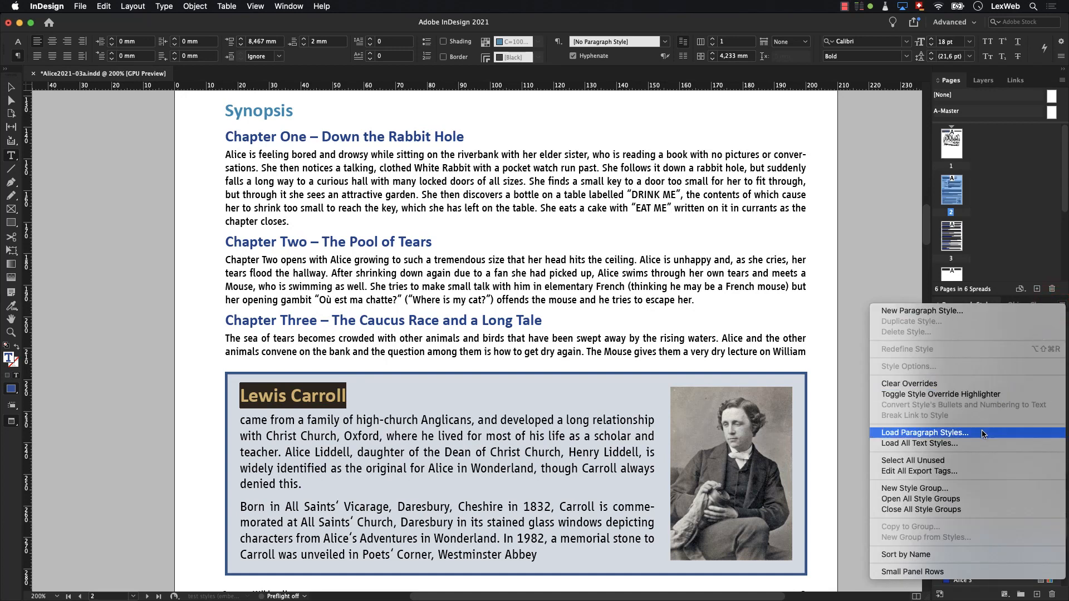
click(965, 472)
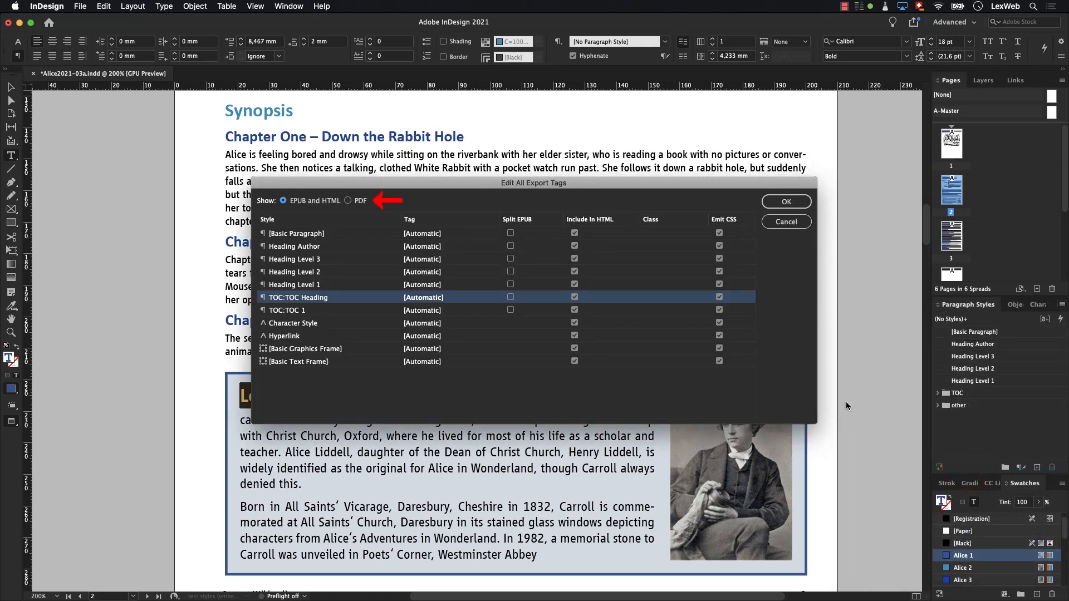
click(348, 200)
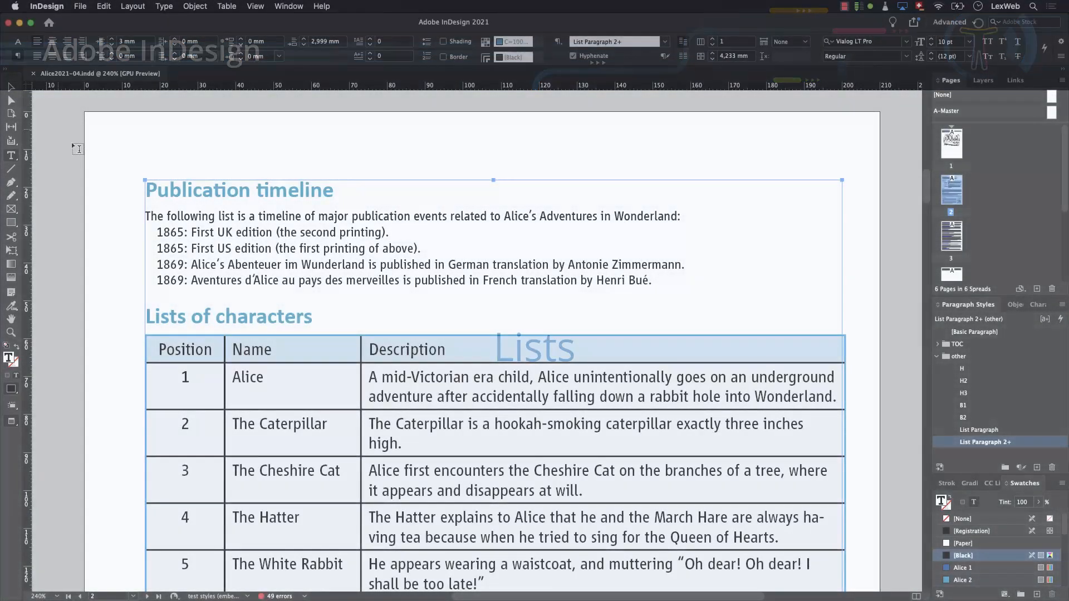
- Format the four dated entries under "Publication timeline" as a bulleted list
drag(159, 233, 645, 286)
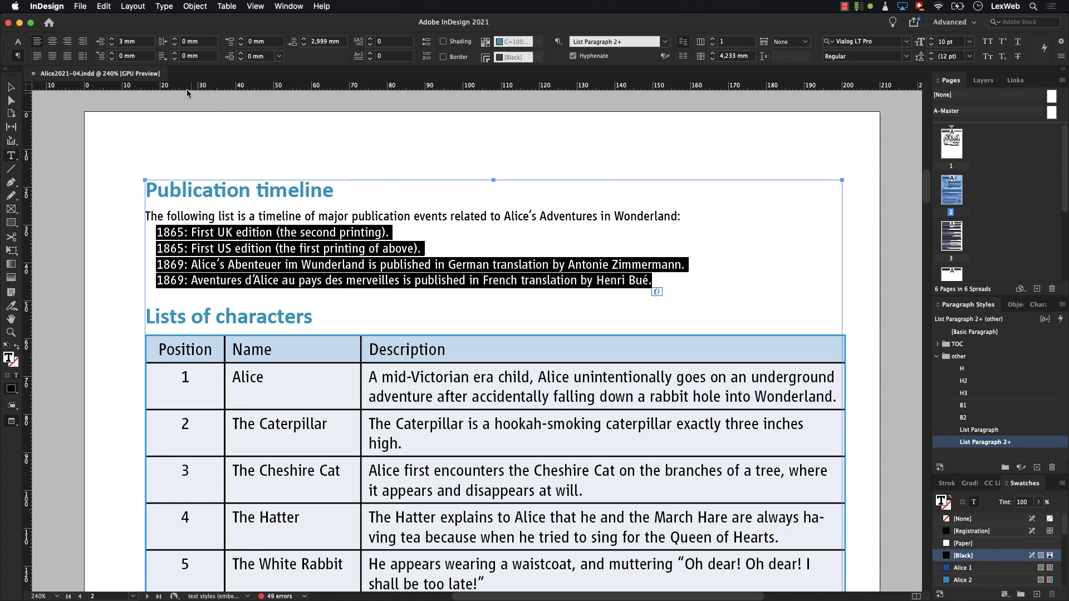
click(165, 7)
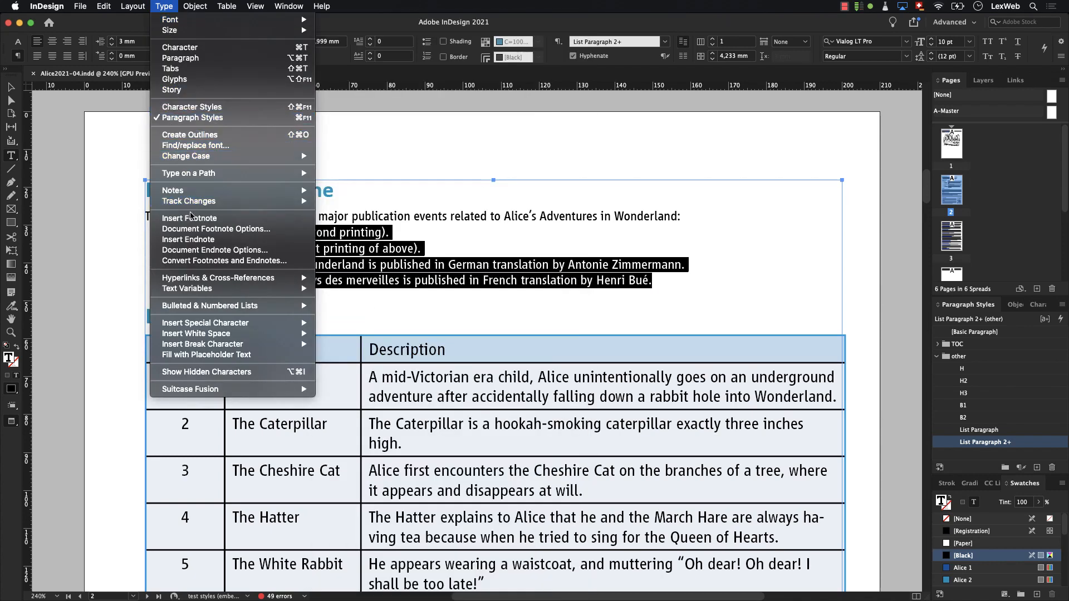
mouse_move(201, 308)
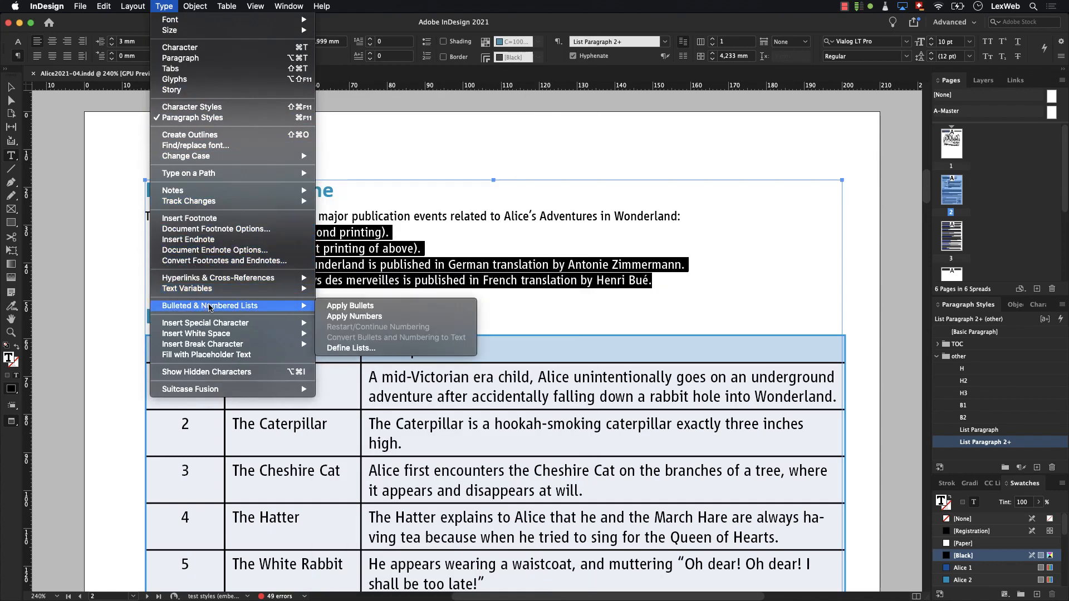
click(327, 310)
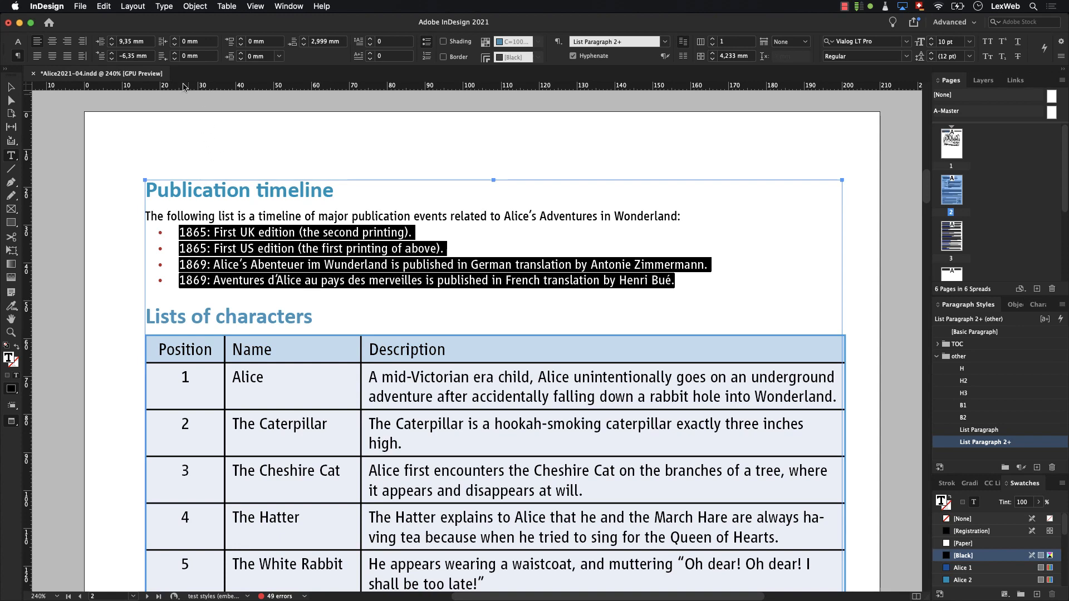
- Turn the selected publication timeline entries into a numbered list
click(164, 6)
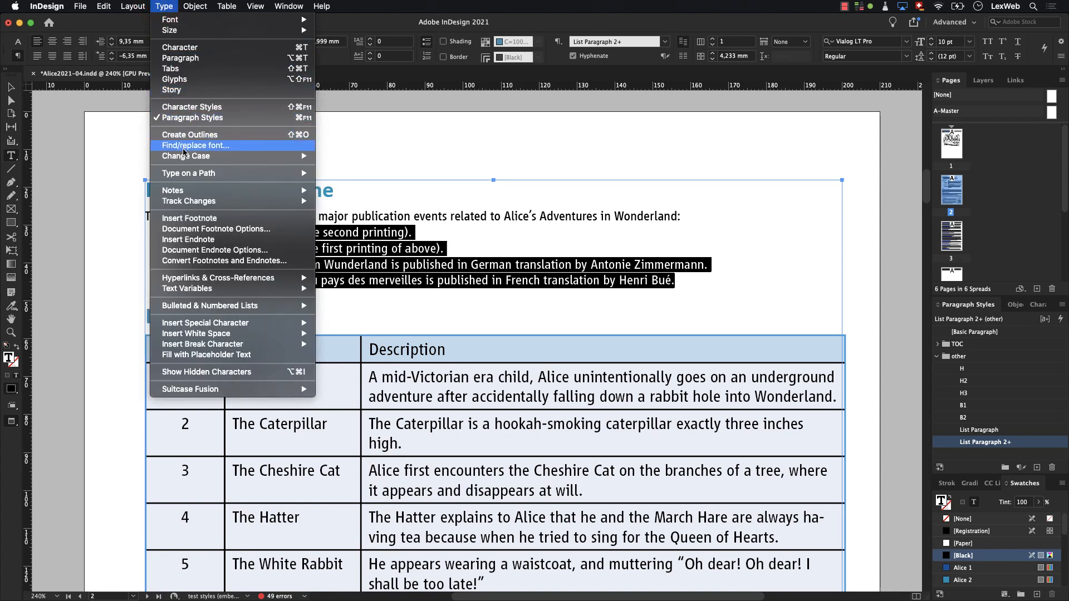
mouse_move(202, 305)
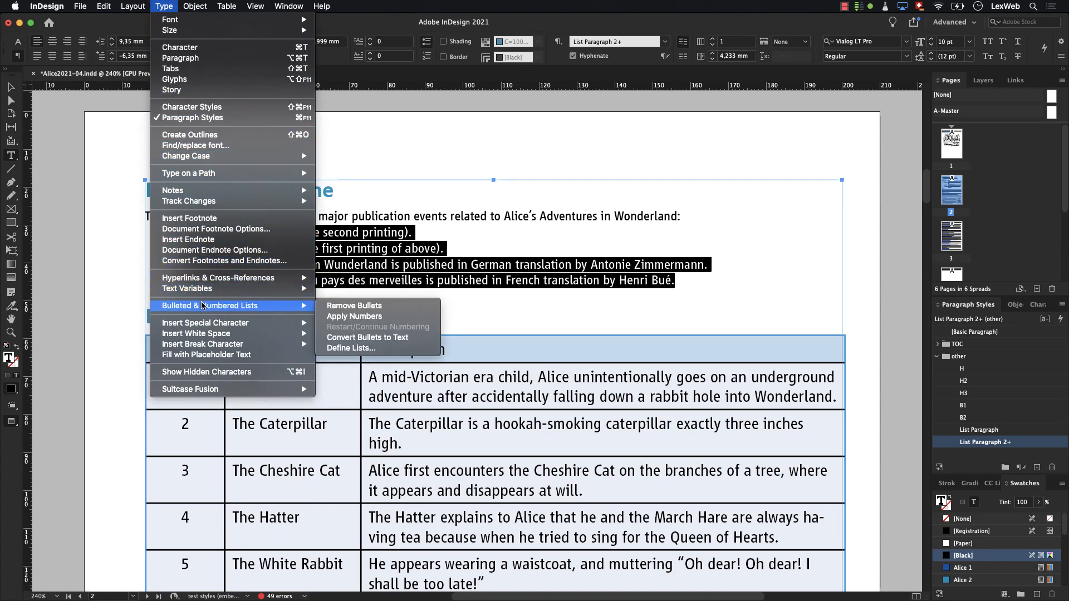
click(335, 316)
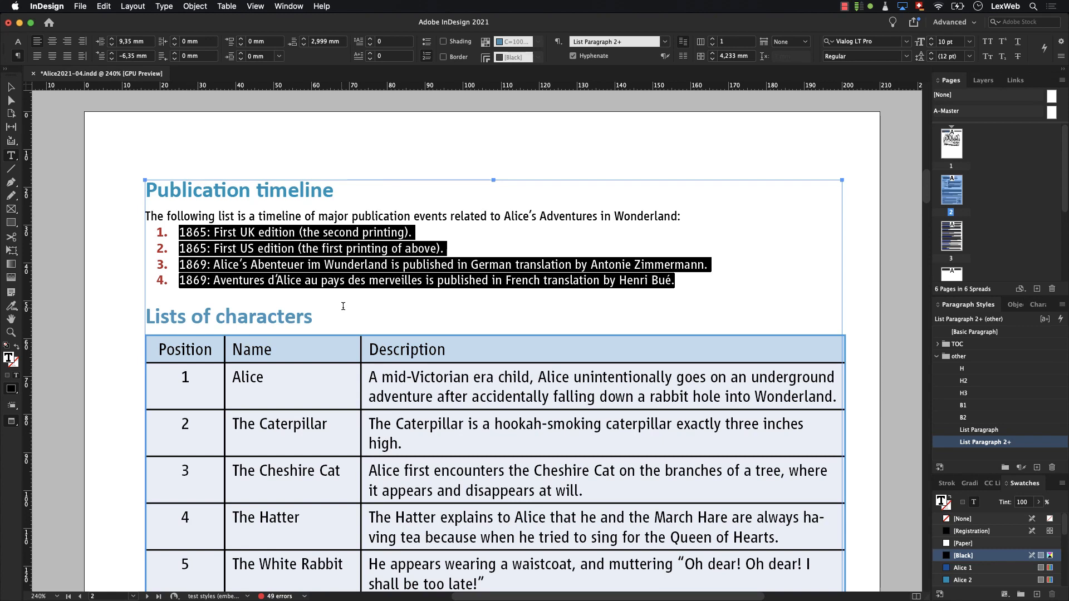
- Open the Bullets and Numbering options for the selected publication timeline entries
click(1060, 55)
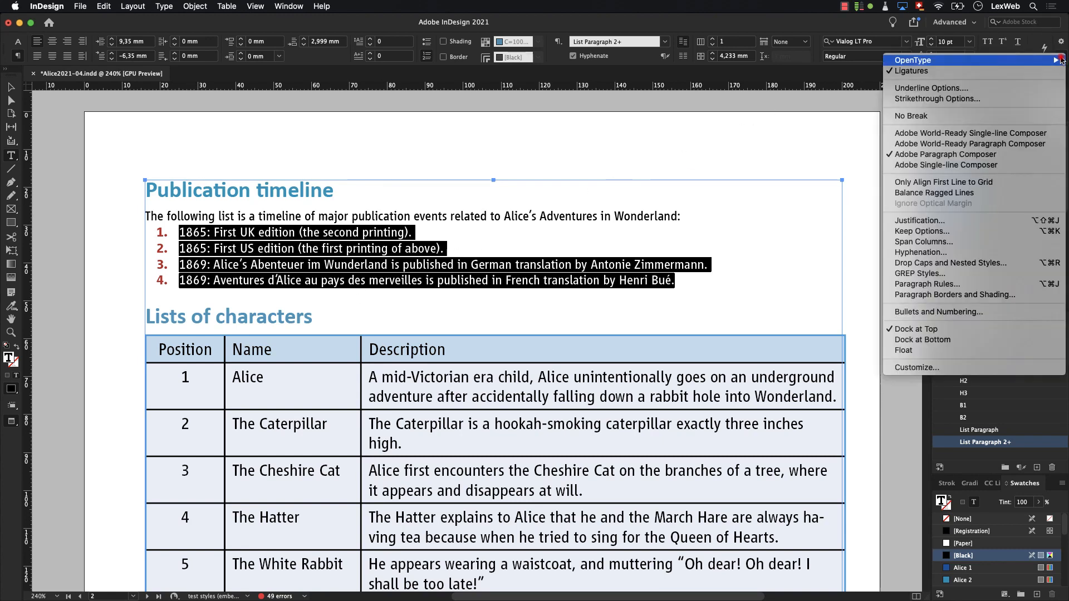
mouse_move(1058, 61)
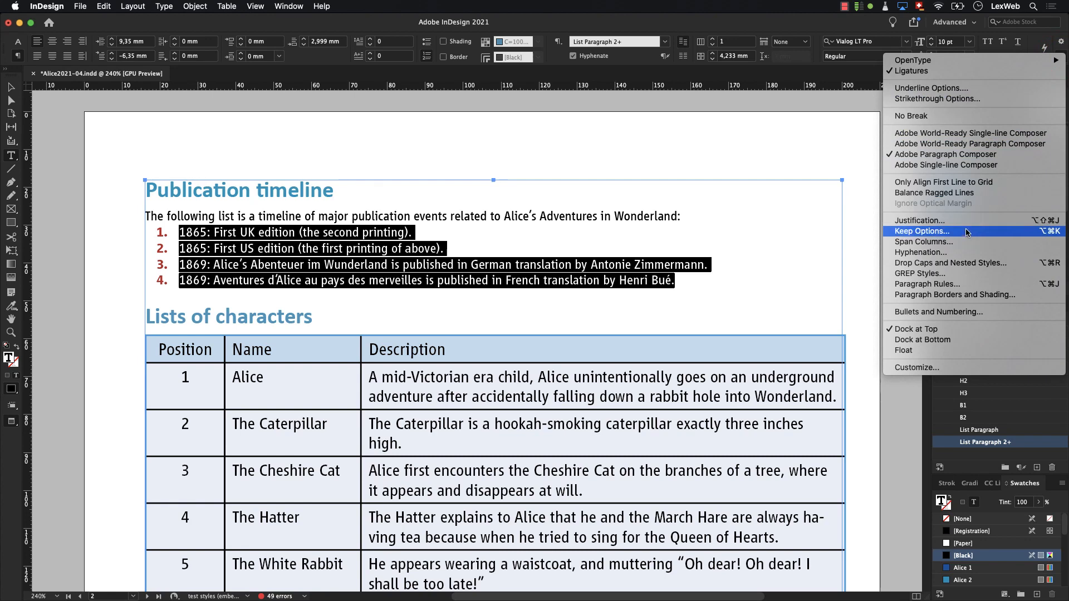
click(954, 313)
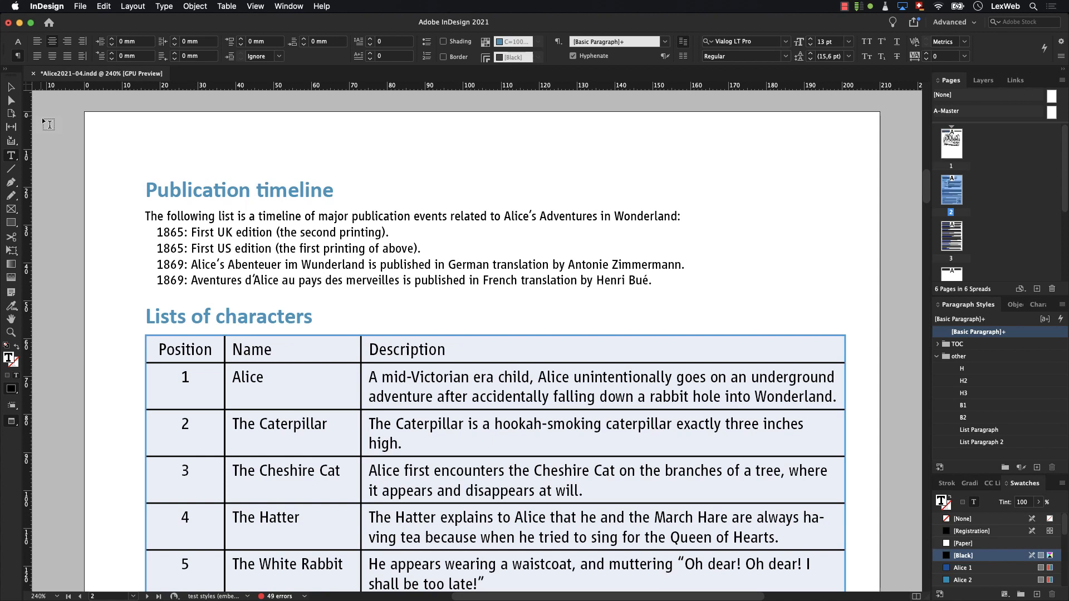
- Set the number of header rows to 1 in the Table Options of the characters table
click(158, 350)
click(229, 7)
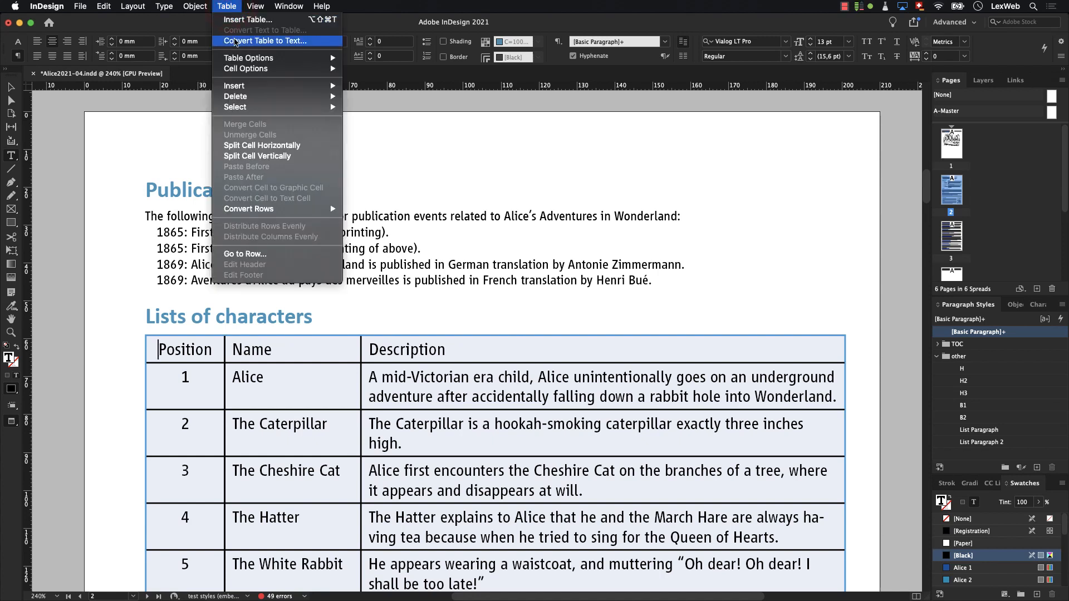
mouse_move(278, 59)
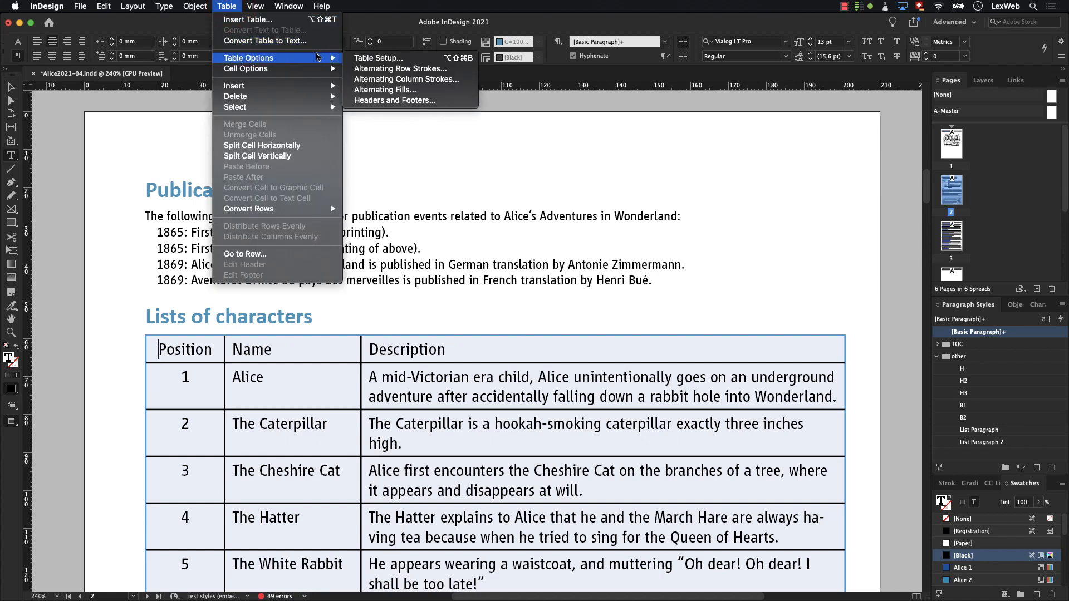
click(370, 100)
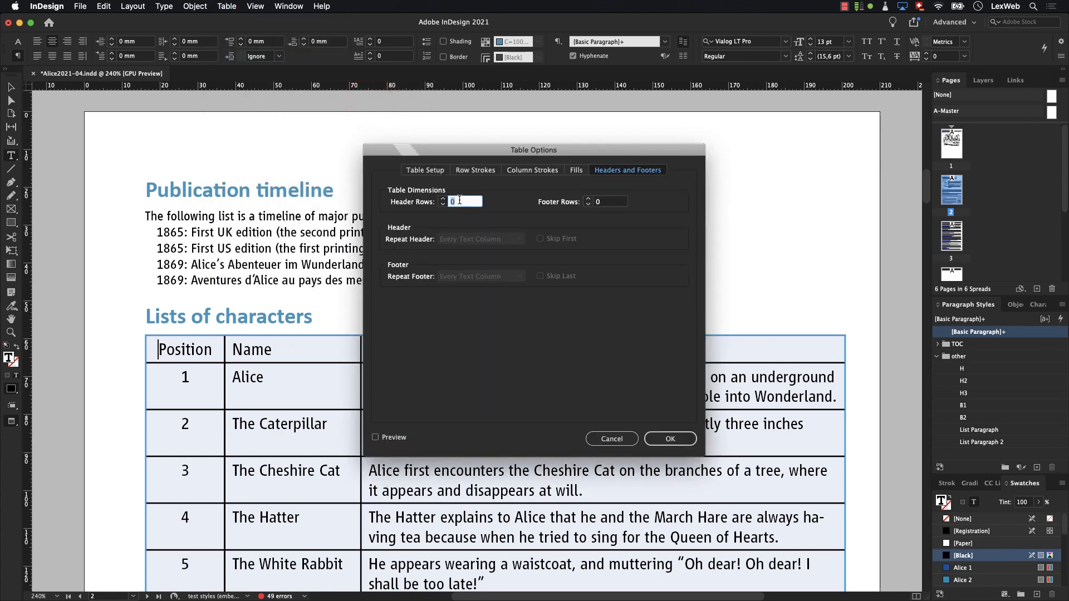
text(1)
click(659, 435)
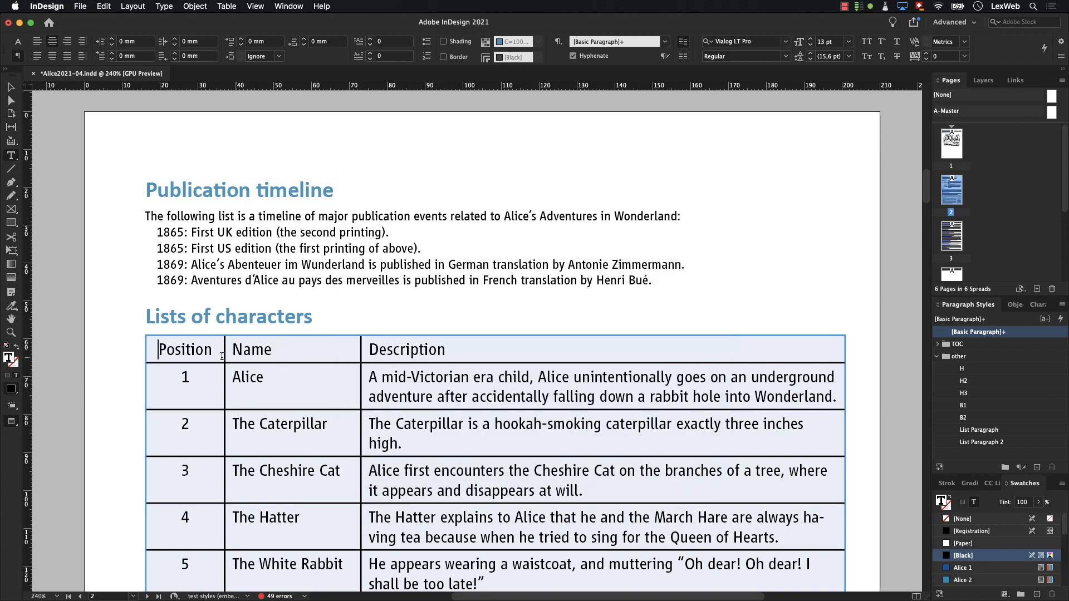
- Convert the characters table's first row, with Position, Name and Description, to a header row
click(141, 350)
click(141, 349)
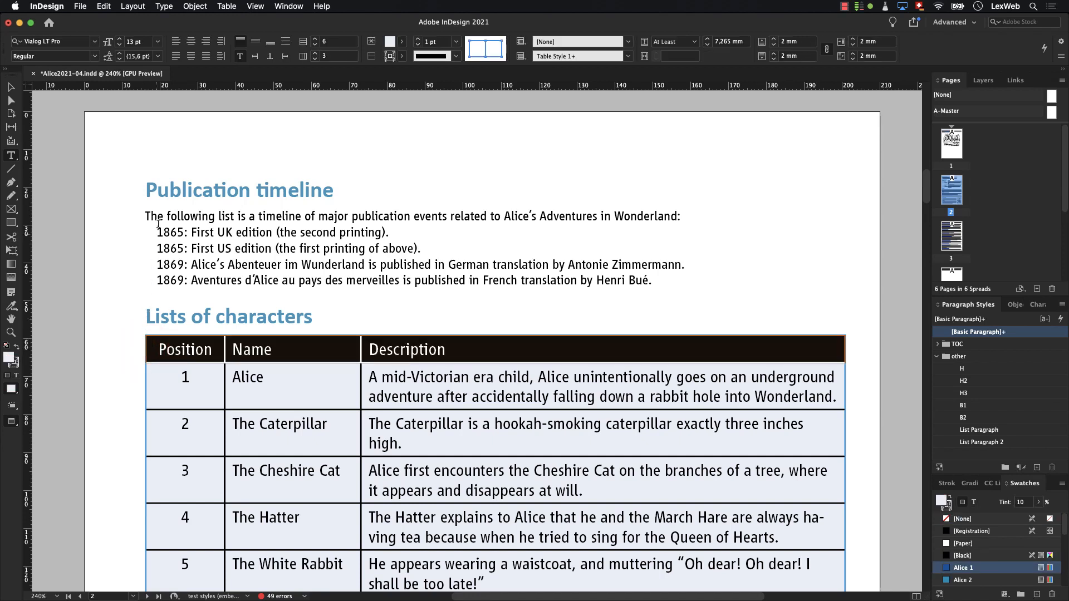
click(223, 8)
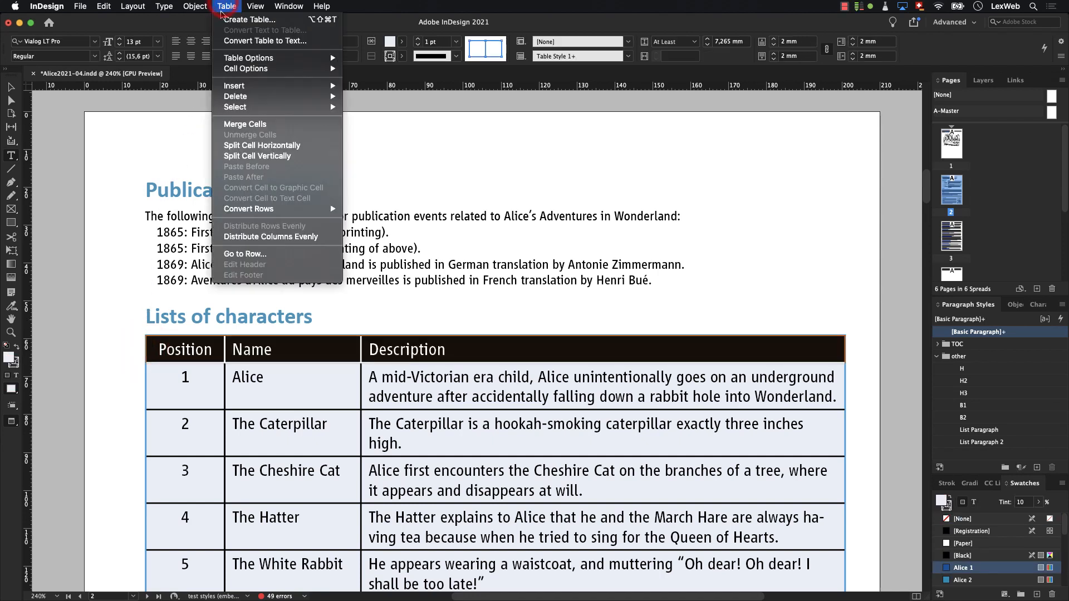
mouse_move(242, 210)
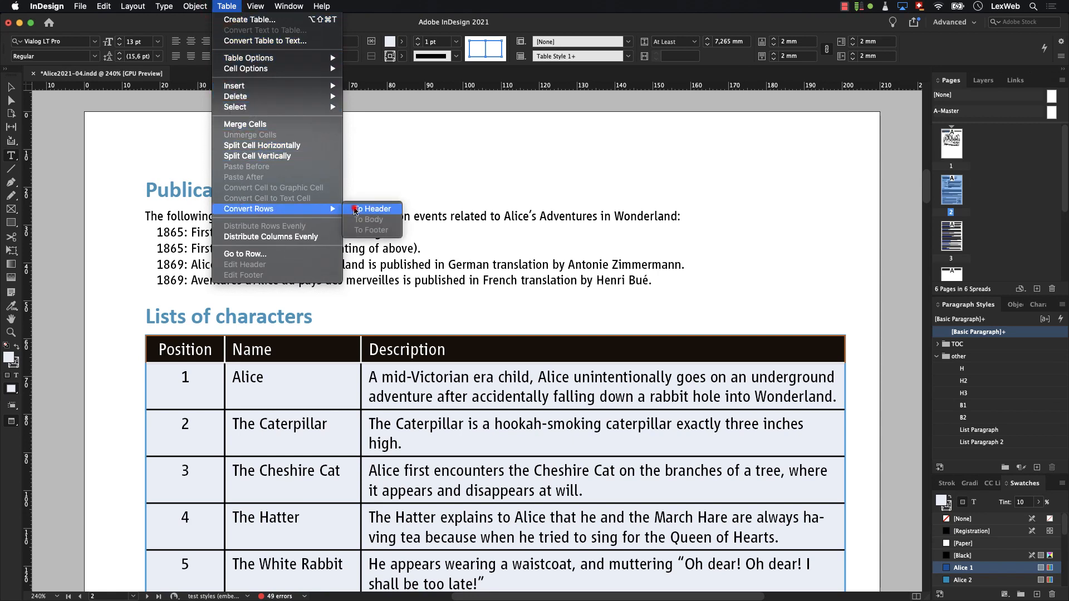
click(356, 211)
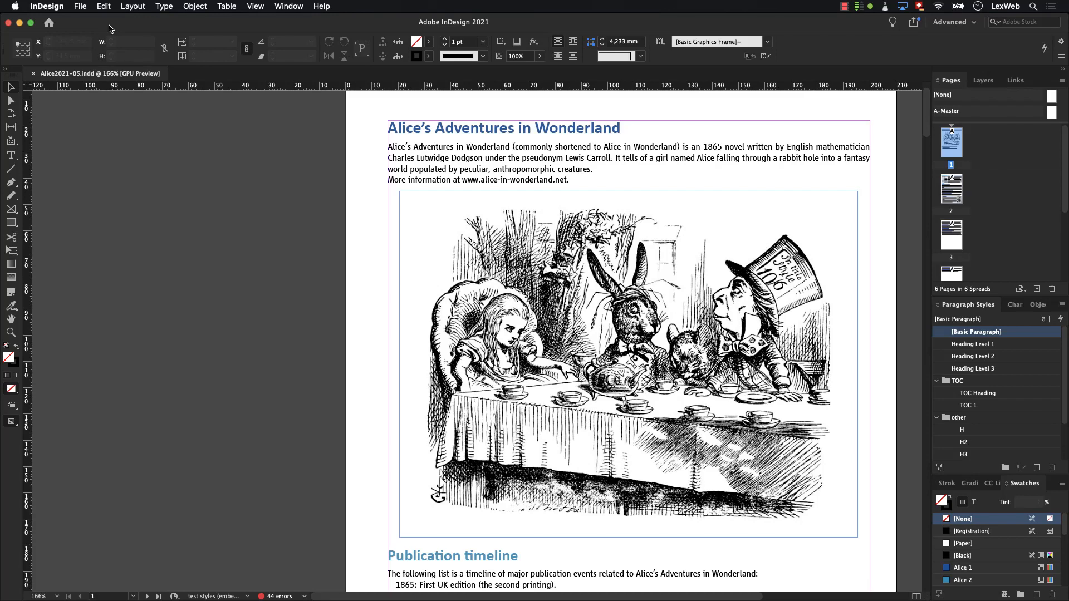
- Set up a table of contents that includes Heading Level 3 in place of [No Paragraph Style]
click(131, 8)
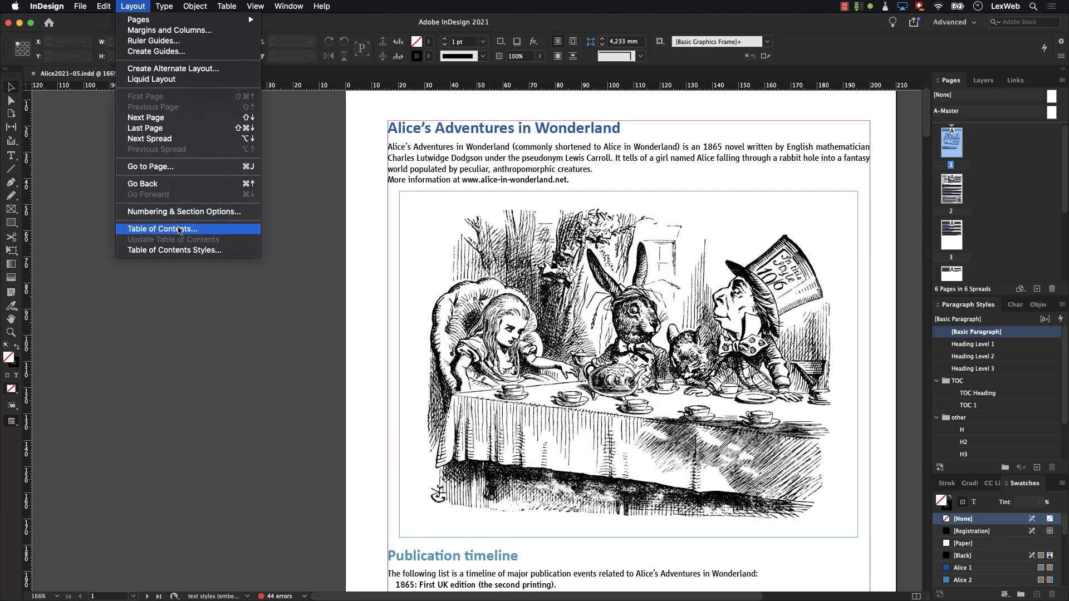
click(179, 230)
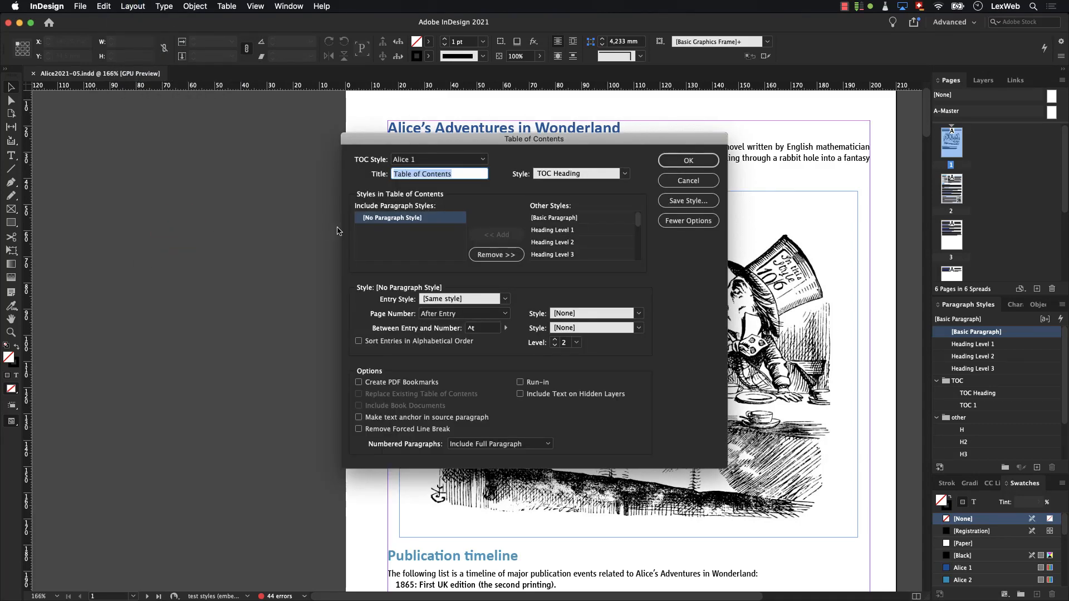
click(484, 256)
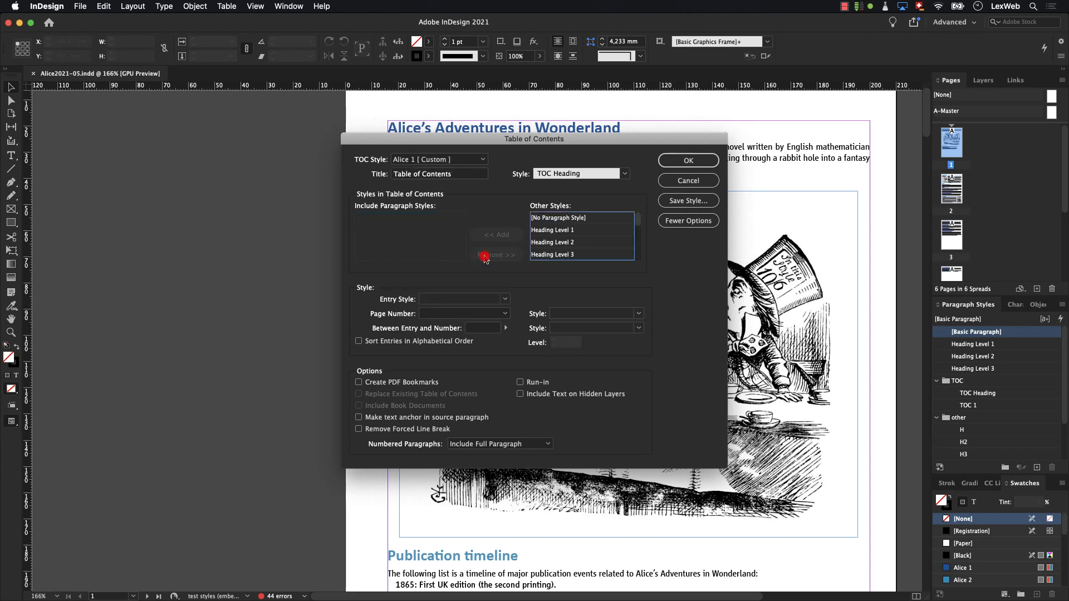
click(544, 255)
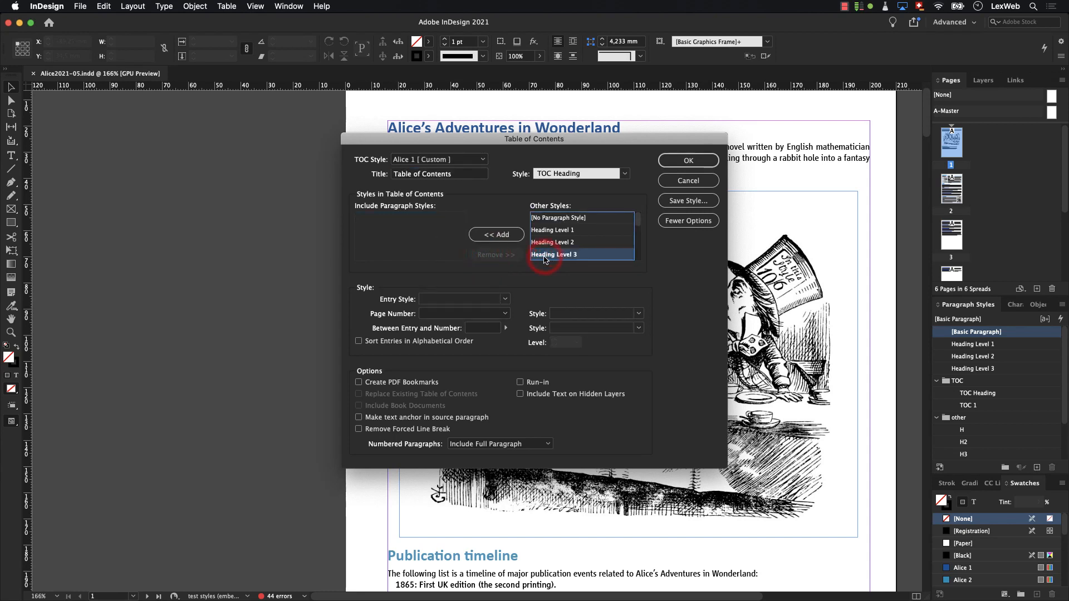
click(506, 235)
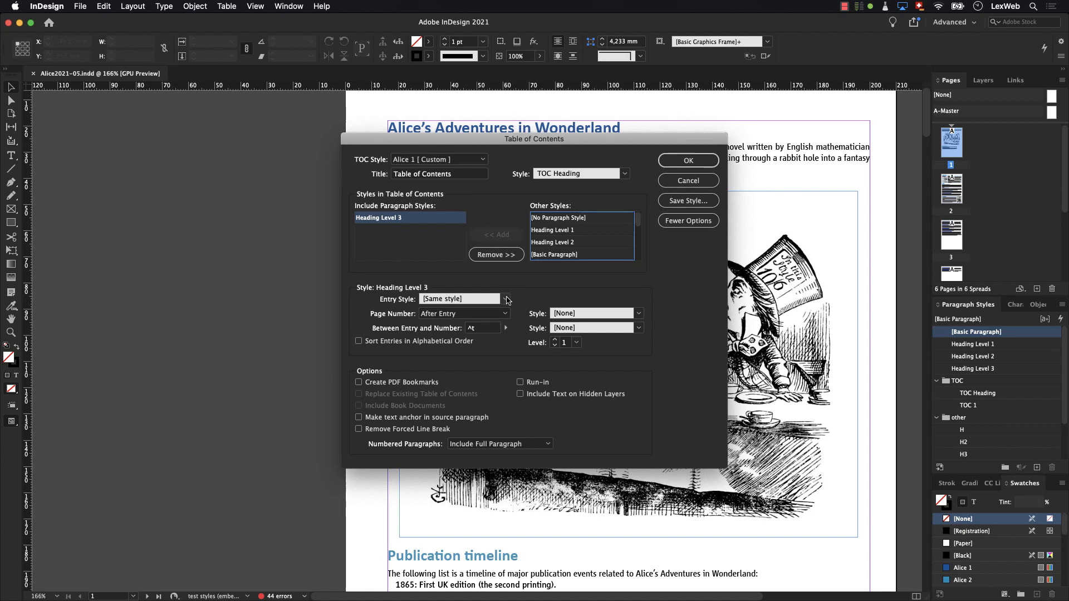
- Generate the table of contents with entry style TOC 1, PDF bookmarks and overset text items, placing it on the pasteboard about 110 × 91 mm
click(506, 300)
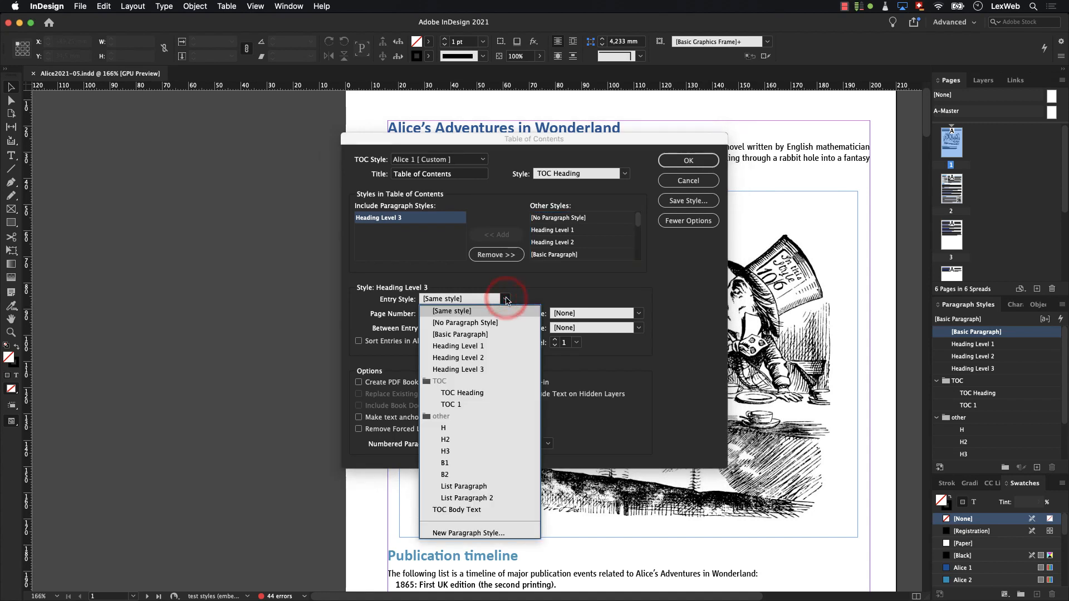
click(486, 405)
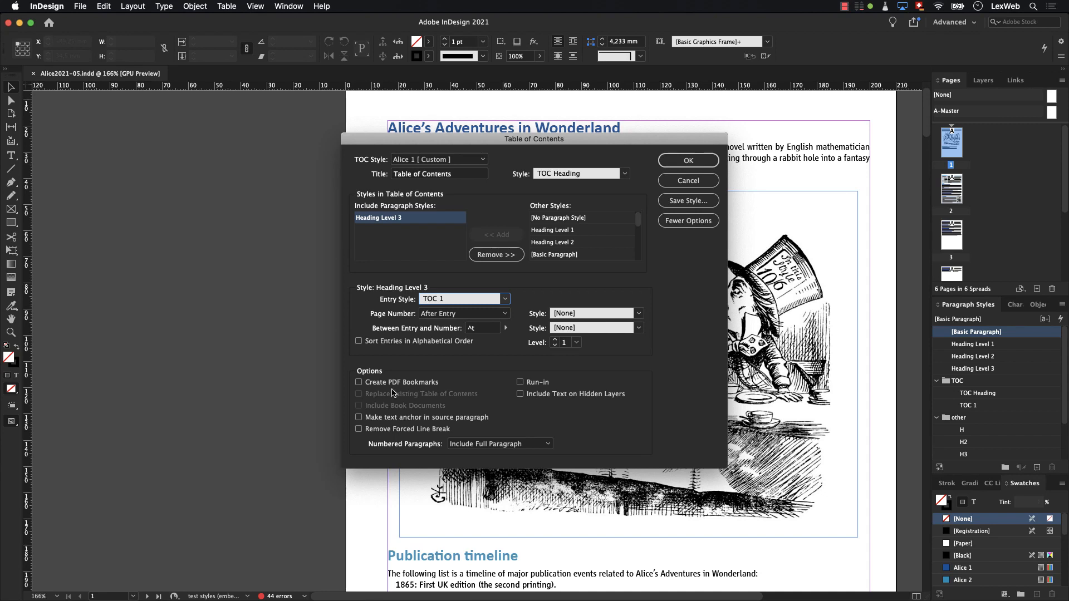
click(359, 383)
click(666, 161)
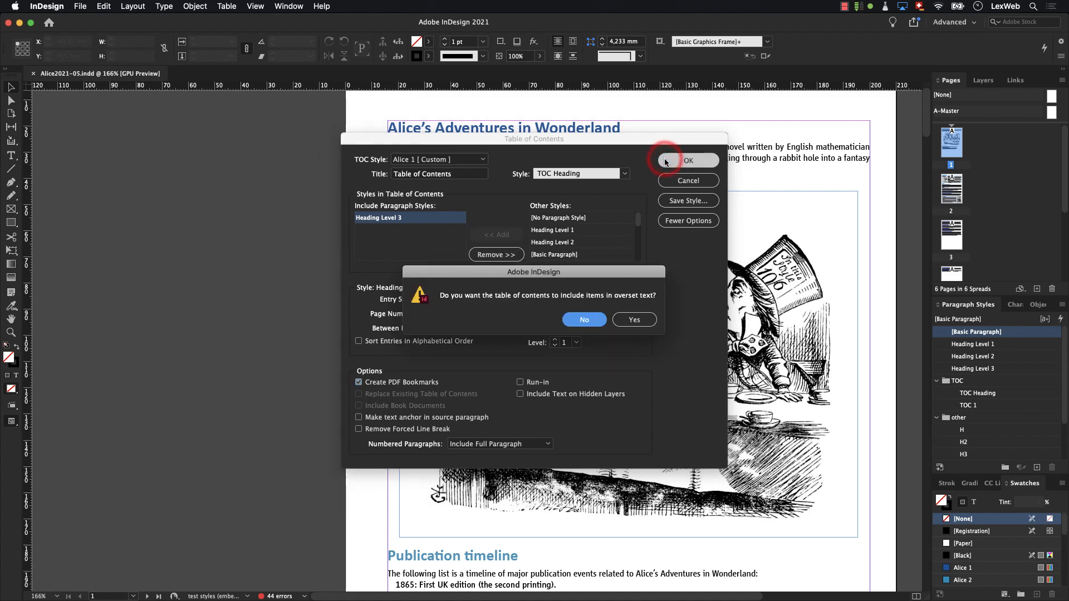
click(631, 320)
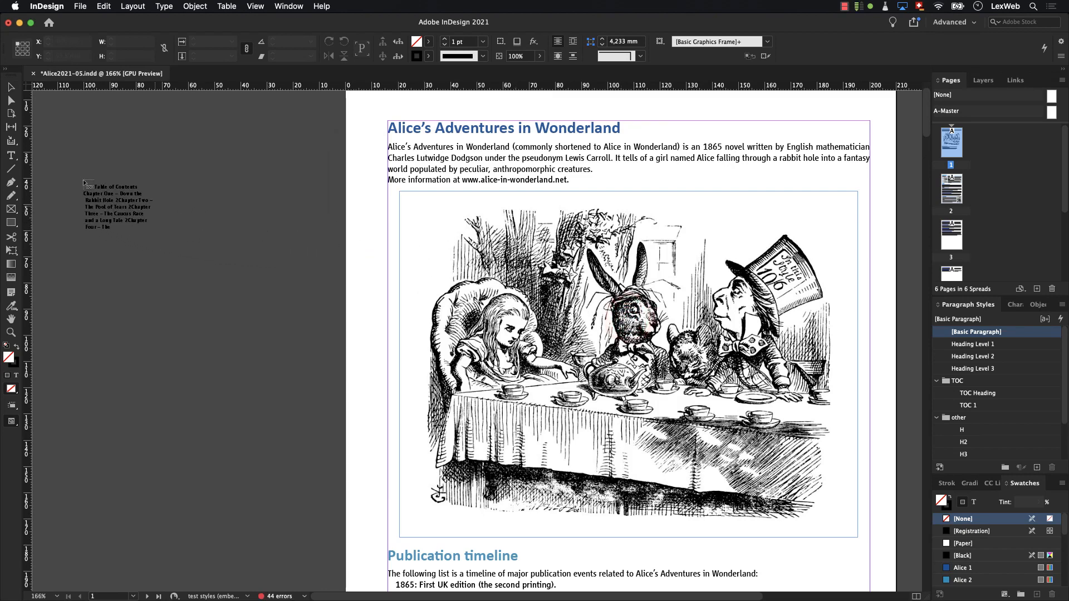
drag(40, 153, 327, 391)
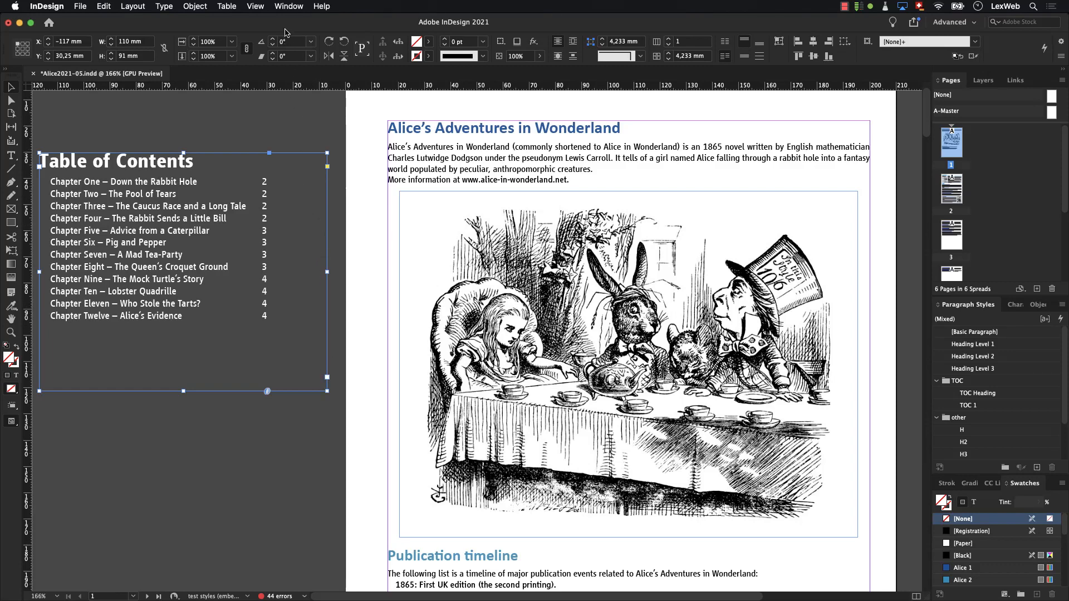
- Show the document's bookmarks and add a new bookmark for the "Publication timeline" heading
click(290, 6)
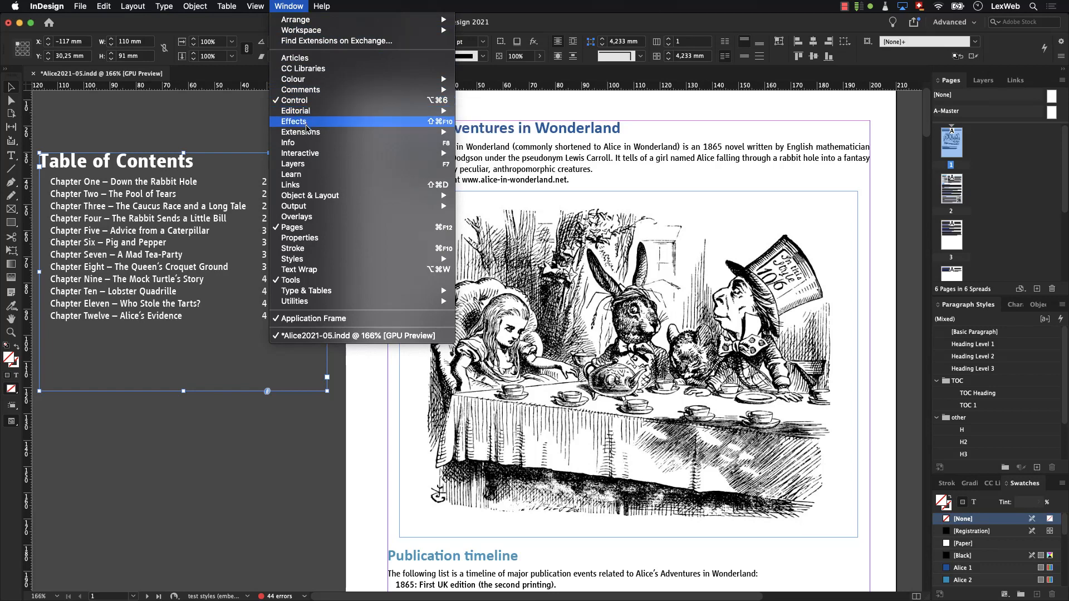
mouse_move(311, 154)
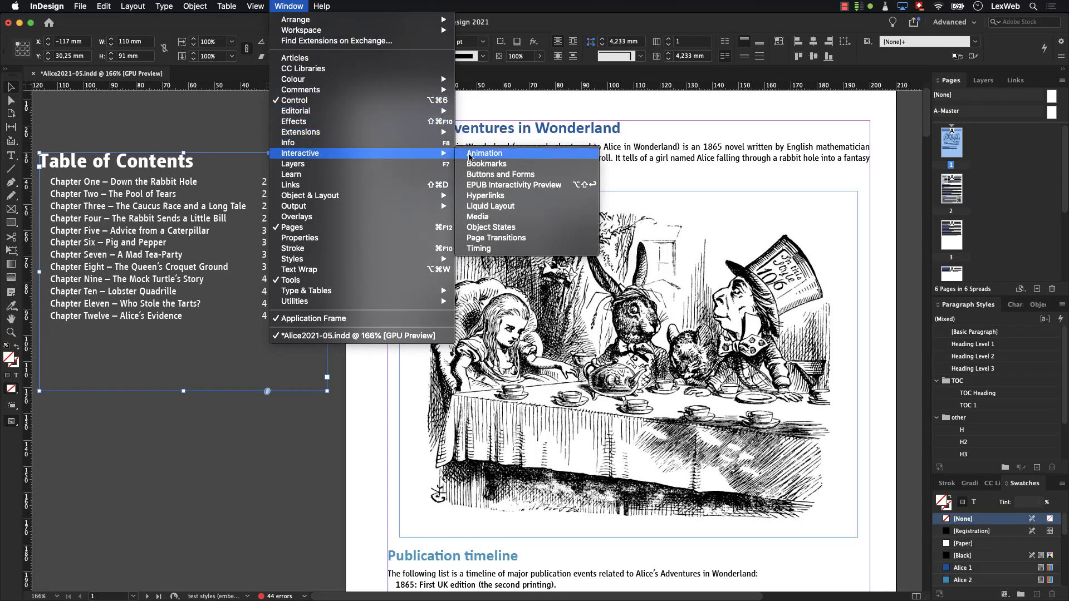
click(474, 166)
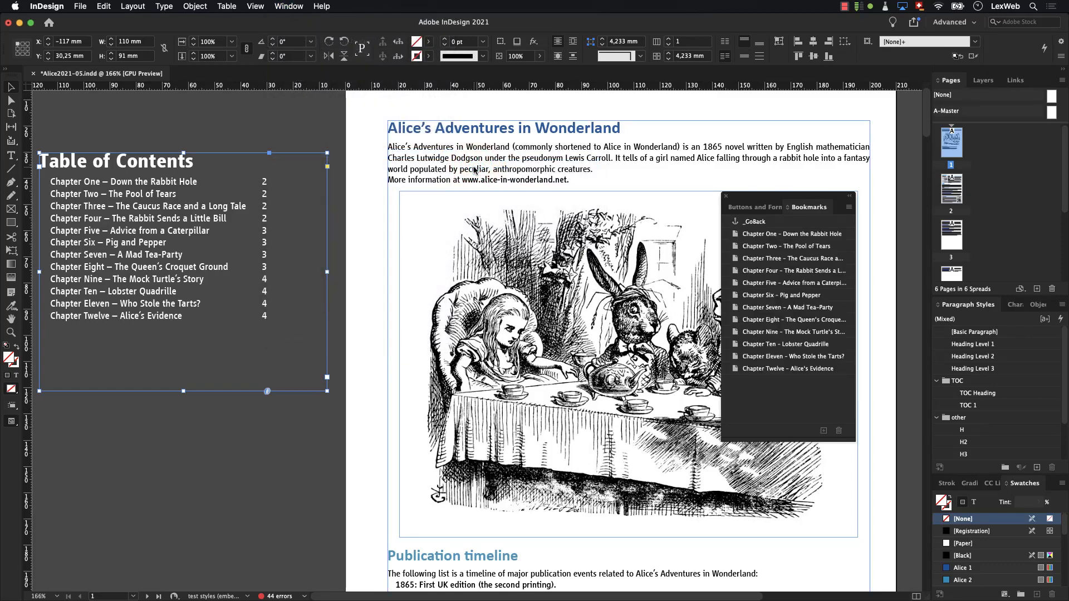
double_click(384, 555)
drag(388, 556, 525, 556)
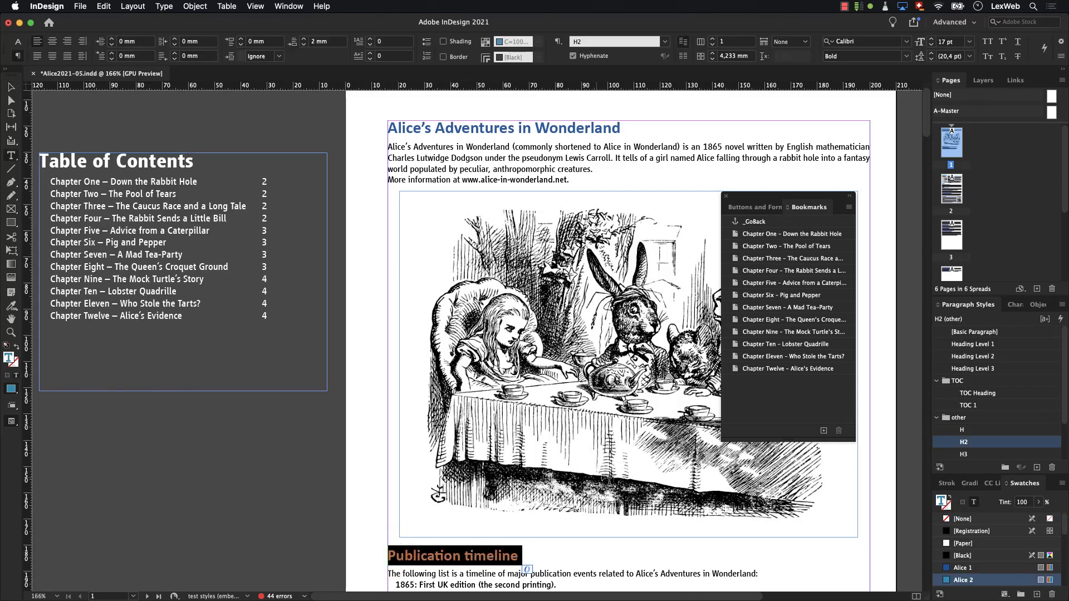
click(825, 432)
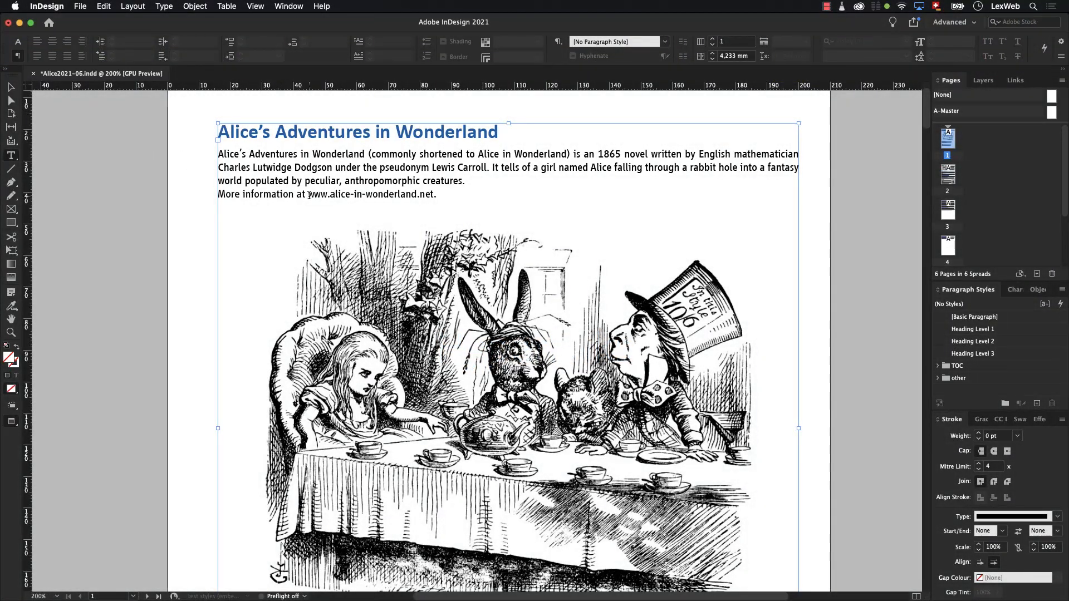
drag(308, 194, 432, 196)
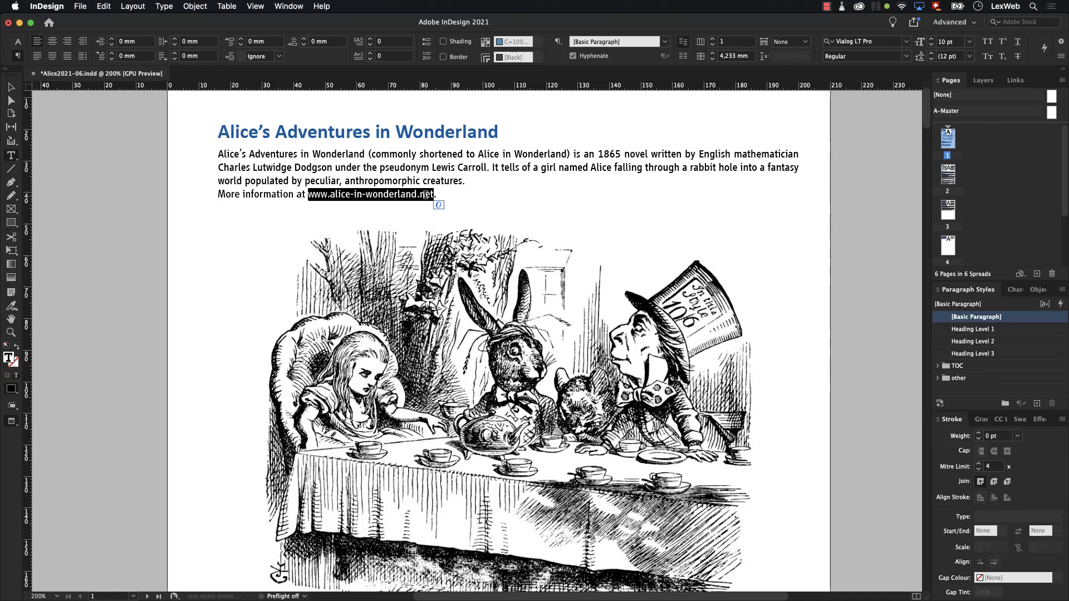
right_click(426, 195)
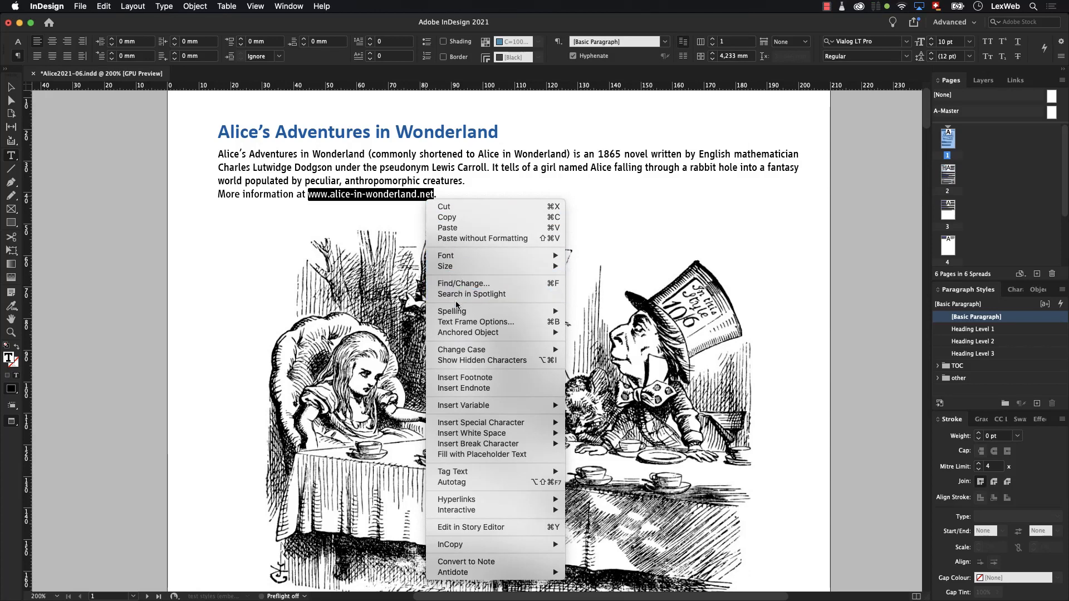
mouse_move(466, 502)
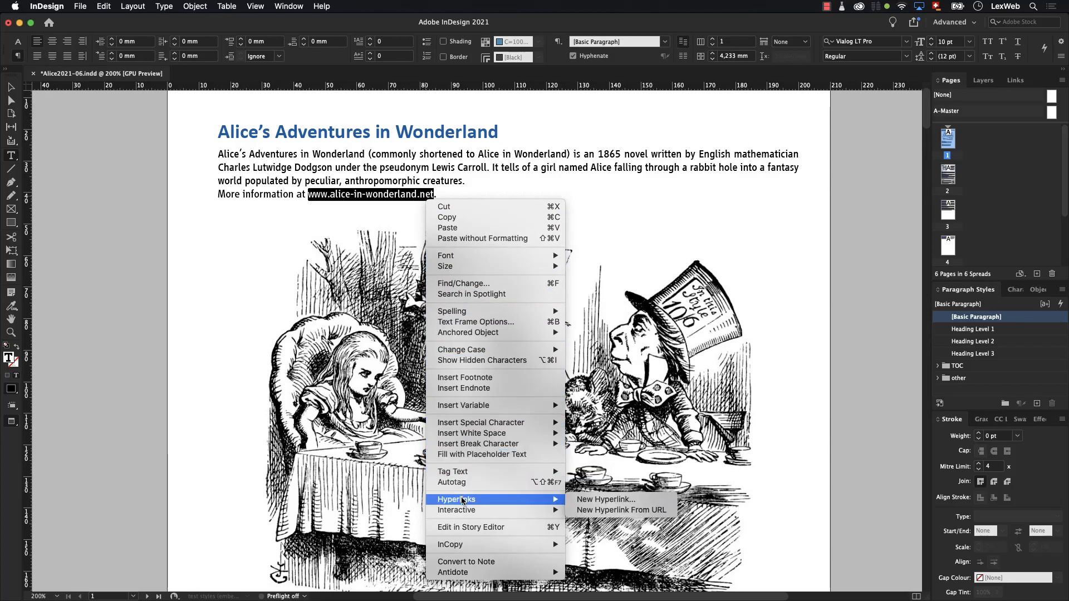
click(571, 501)
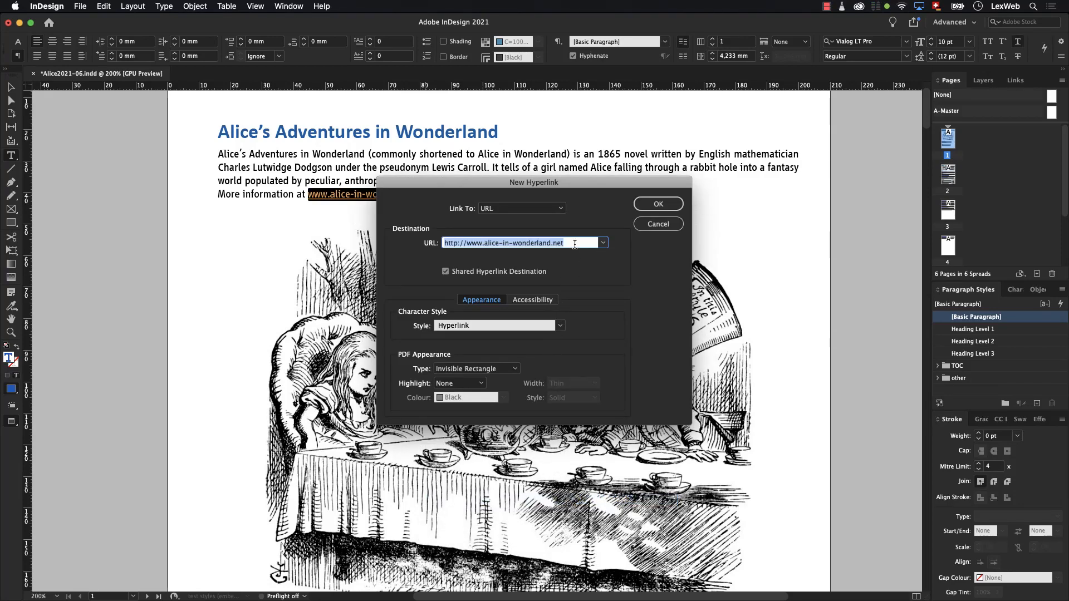
click(543, 300)
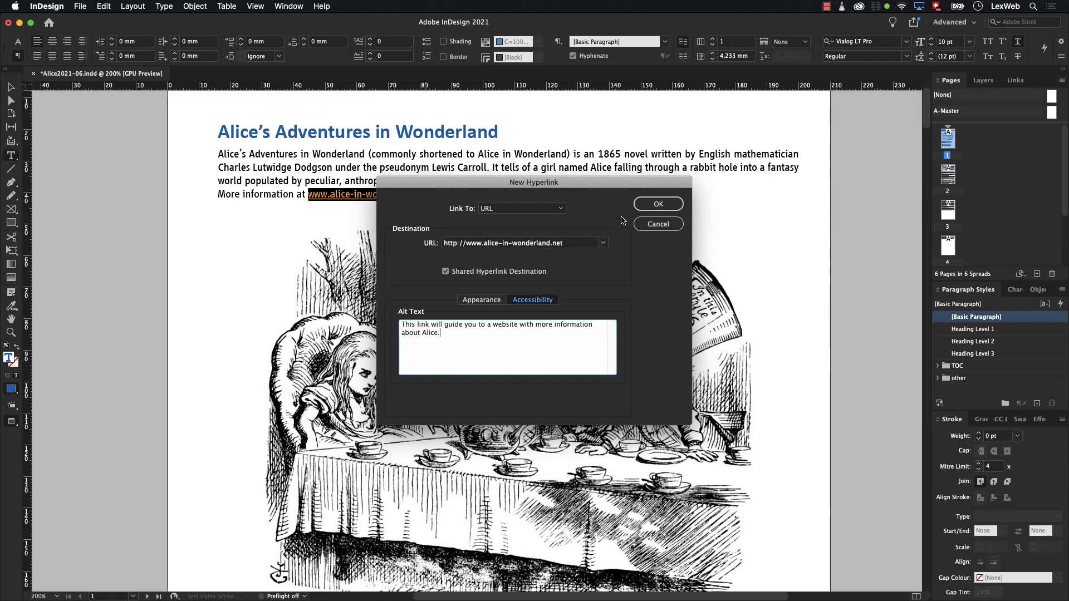
click(657, 204)
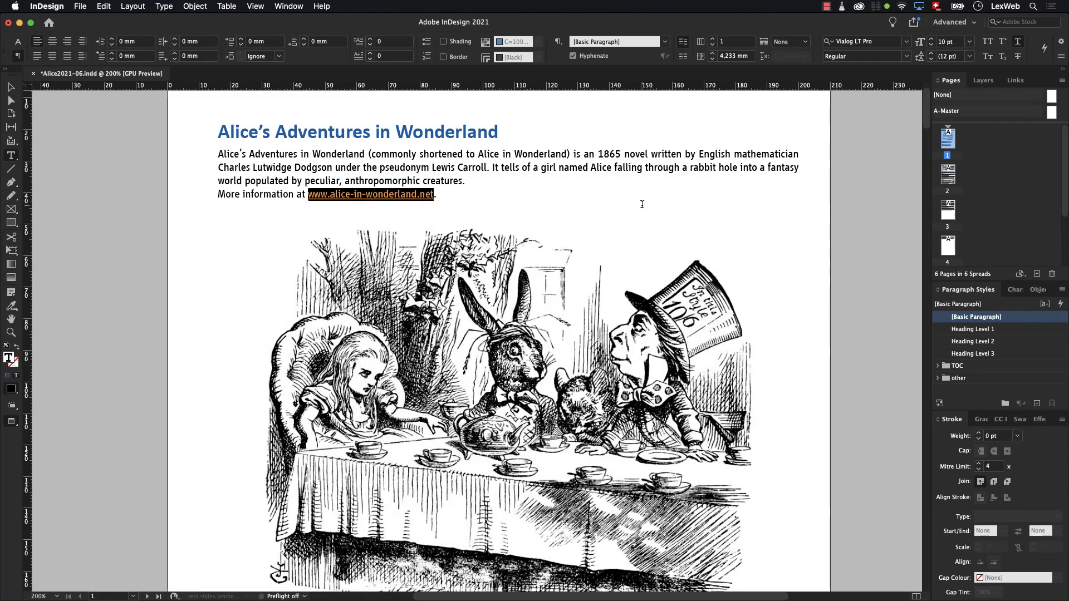
click(599, 201)
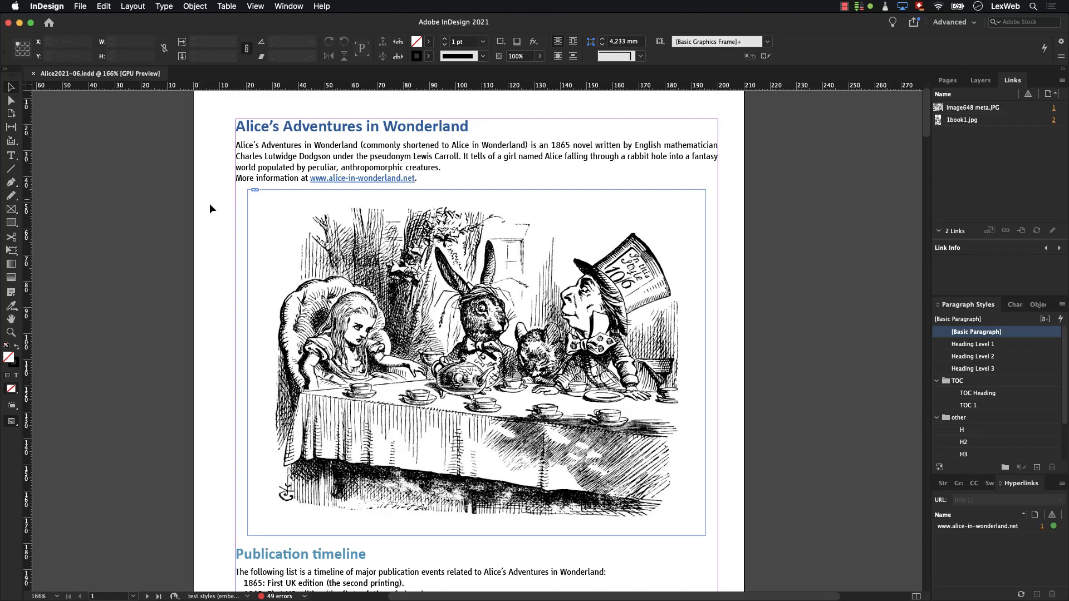
- Set the tea party image's alt text source to From XMP:Description in its Object Export Options
click(254, 222)
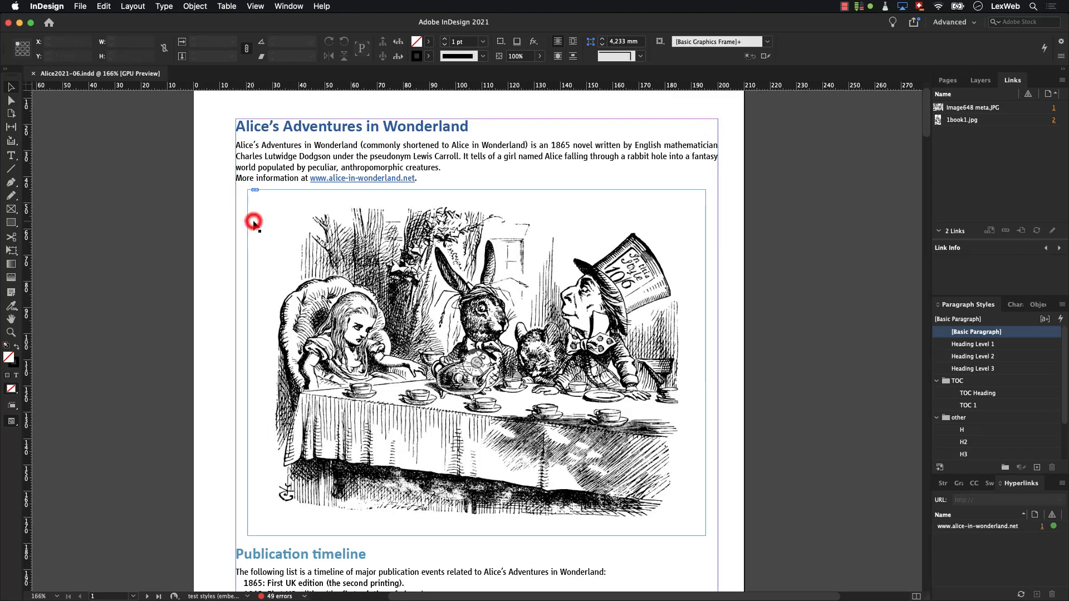
right_click(253, 220)
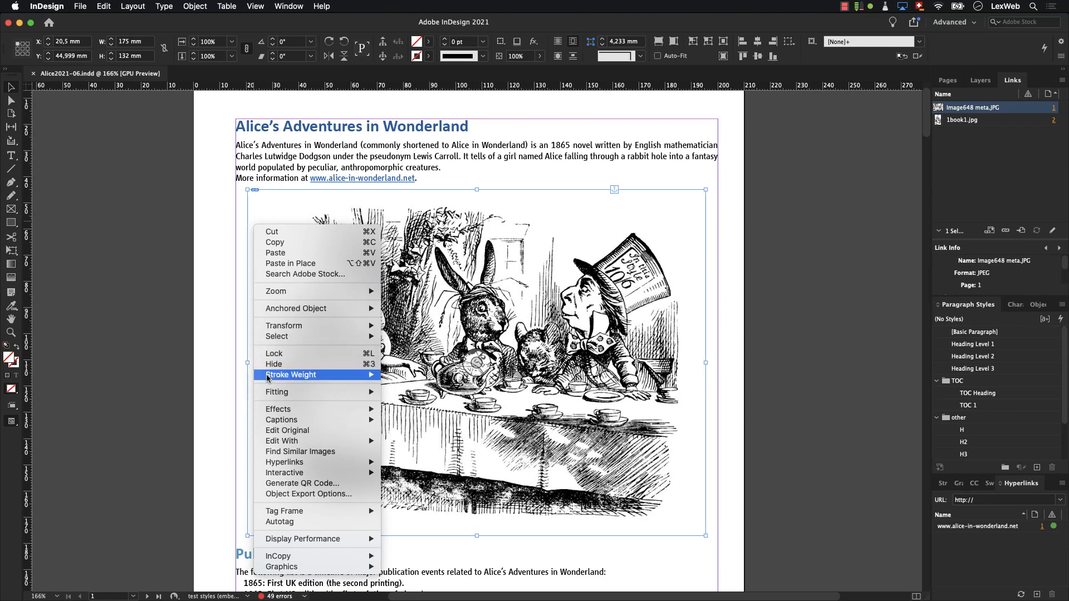
click(294, 495)
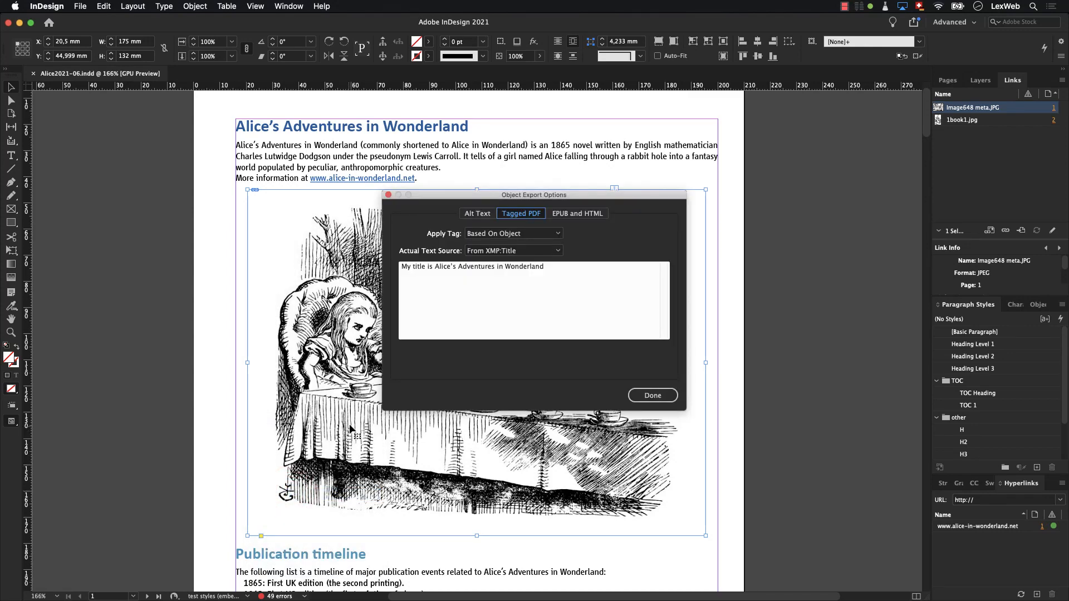
click(480, 215)
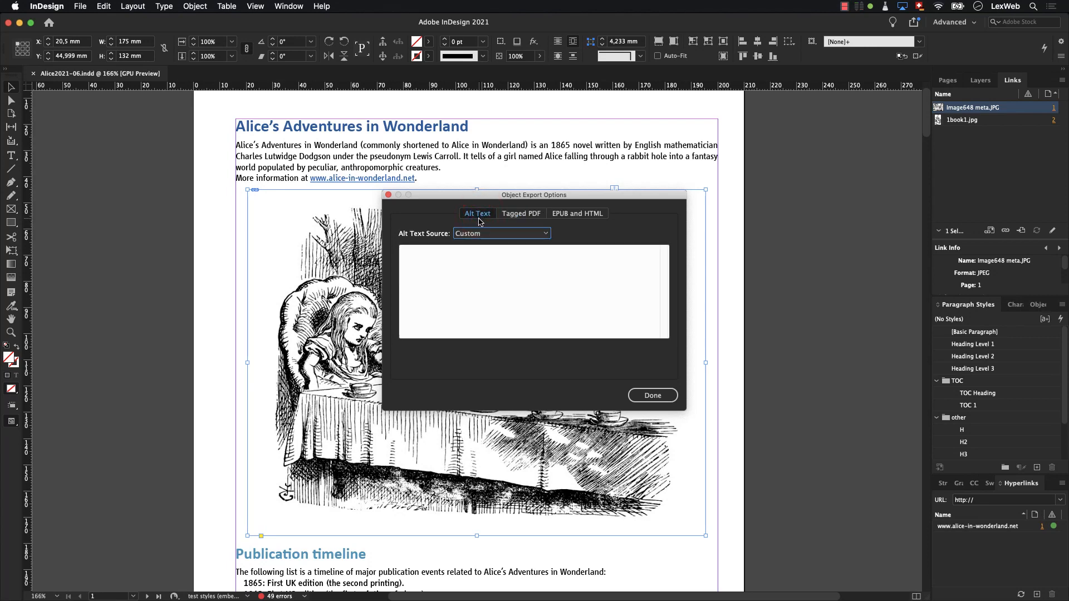
click(476, 234)
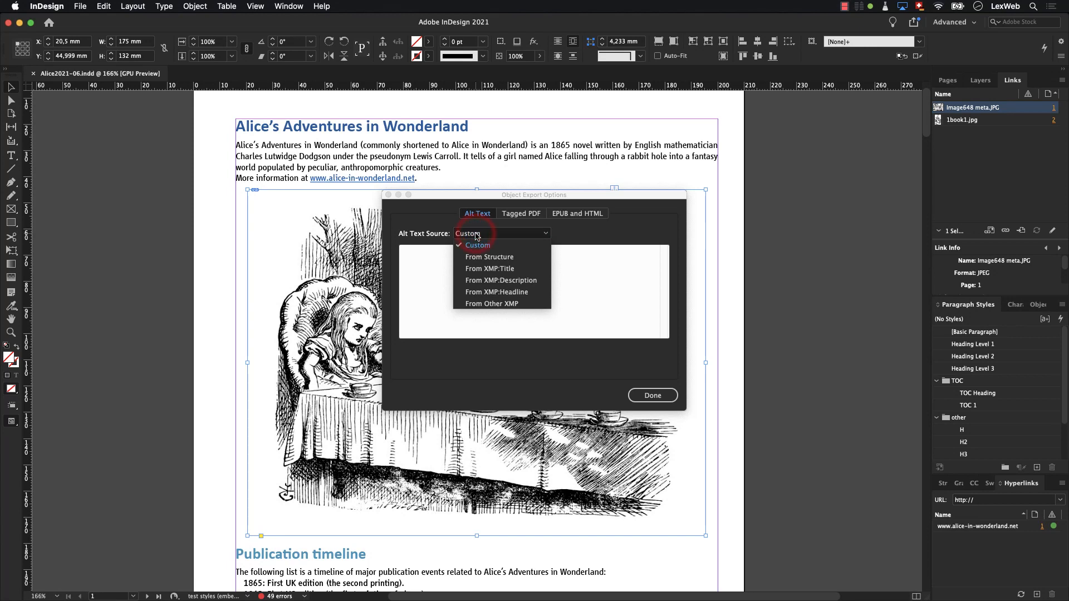
click(471, 282)
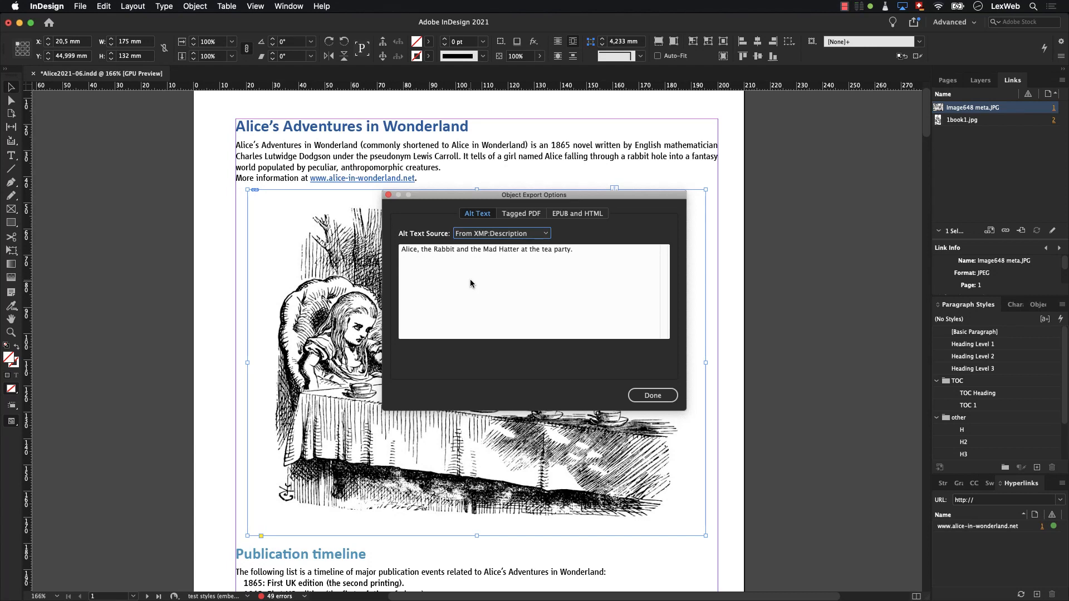
- Switch the tea party image's alt text source to Custom and enter "The tea party." as its alt text
click(477, 235)
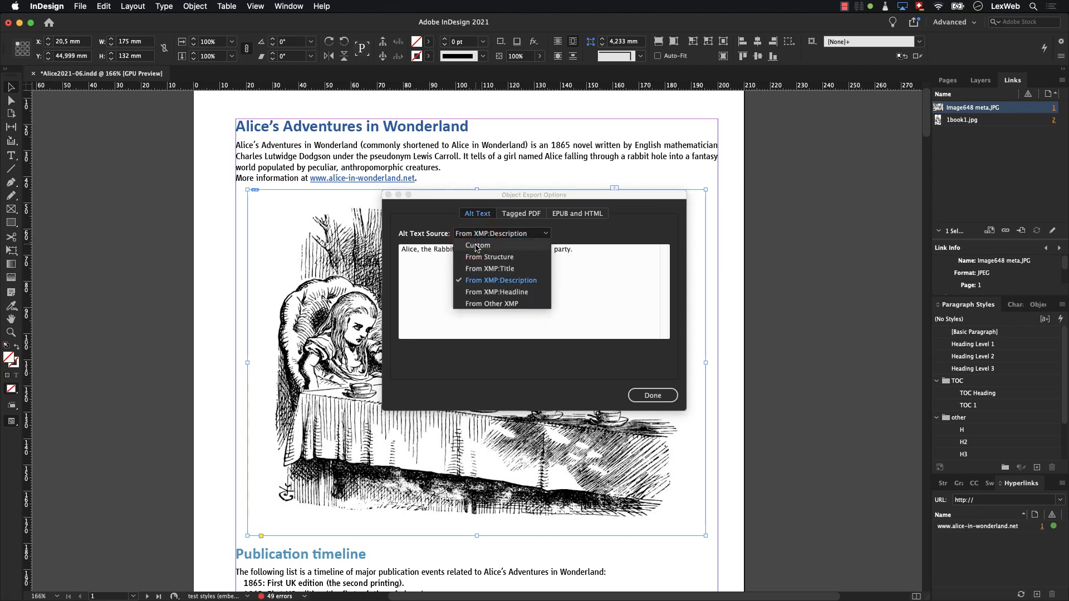
click(476, 247)
click(465, 254)
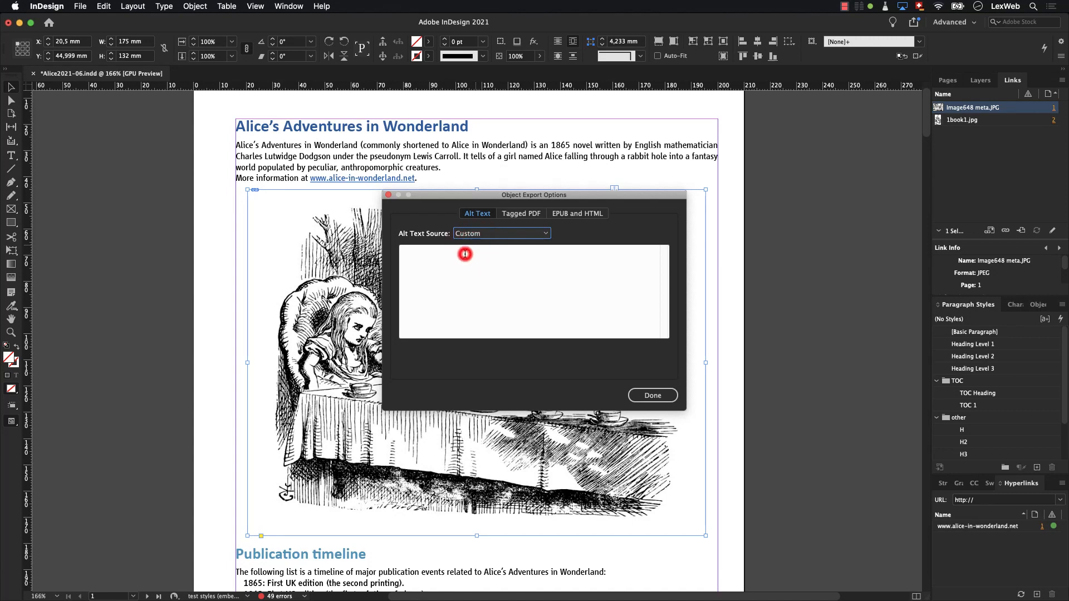
key(super+v)
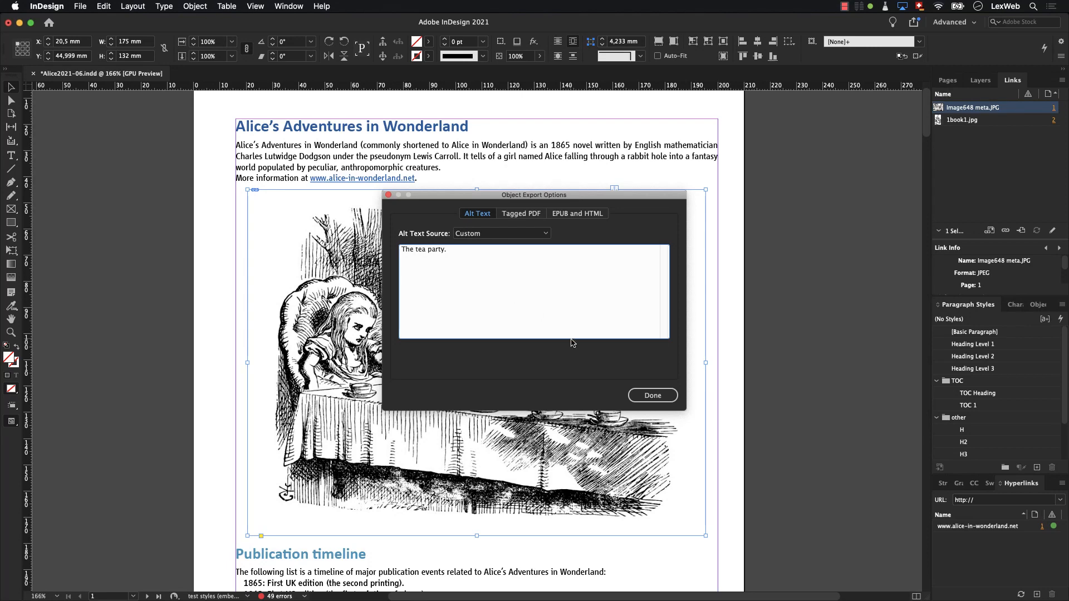
click(640, 394)
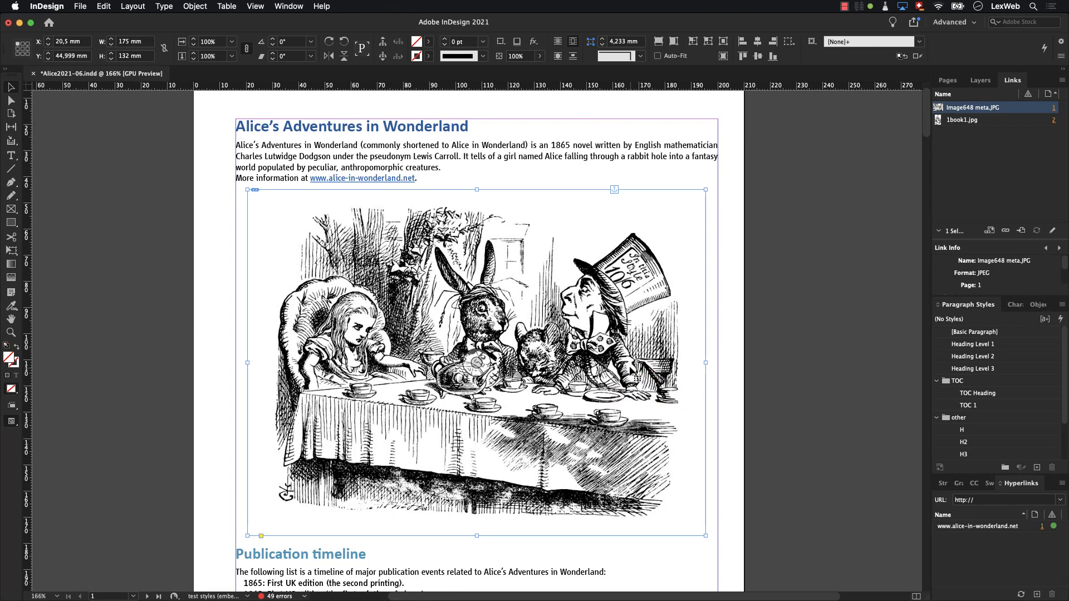
- Anchor the tea party image at the end of the "More information" line and show the text threads
click(614, 188)
drag(418, 177, 419, 177)
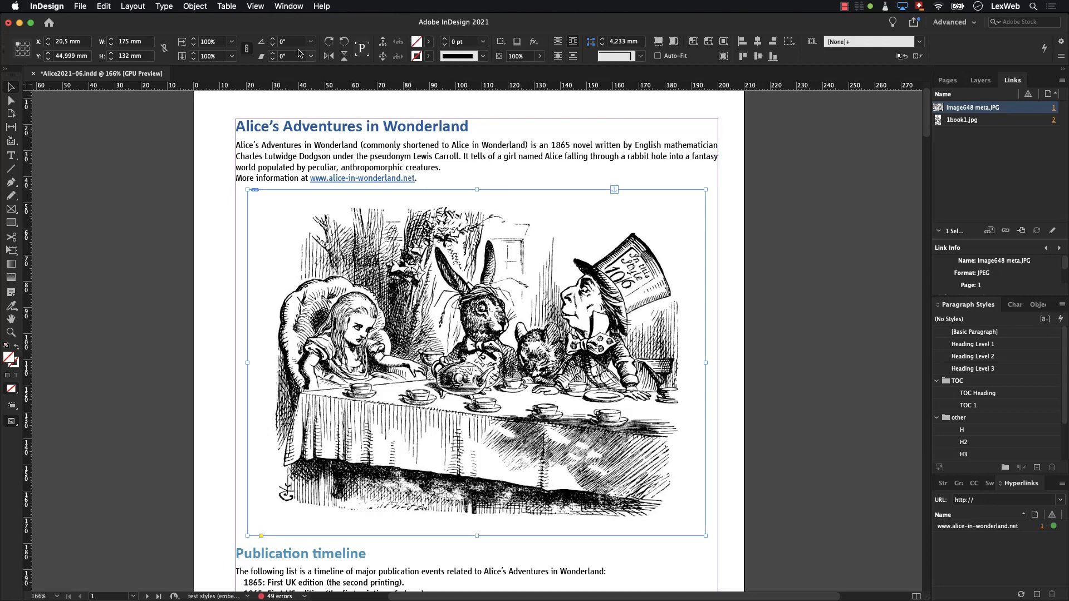
click(258, 7)
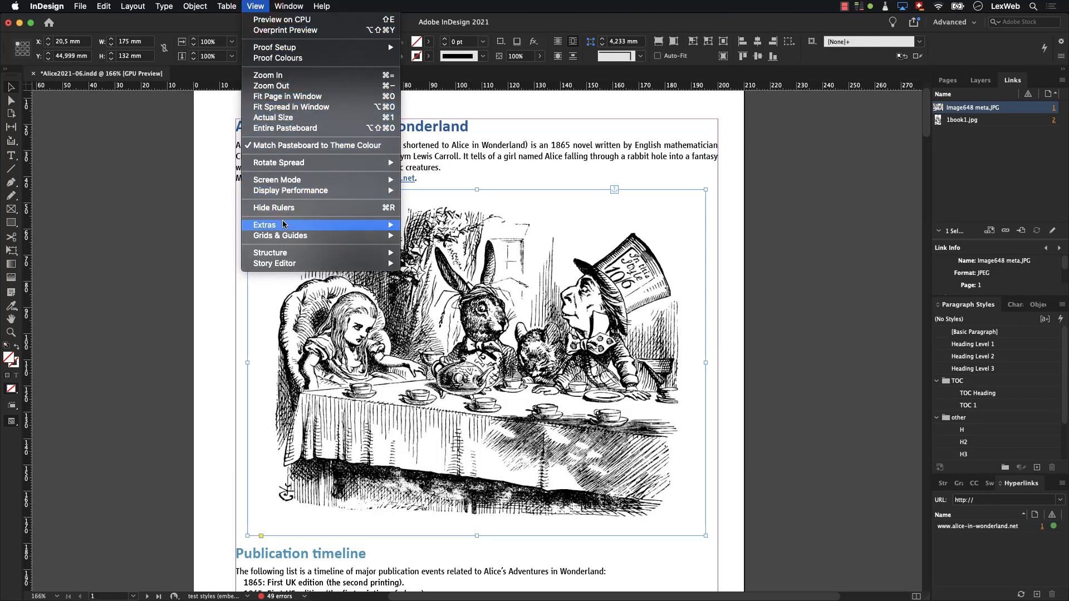
mouse_move(283, 225)
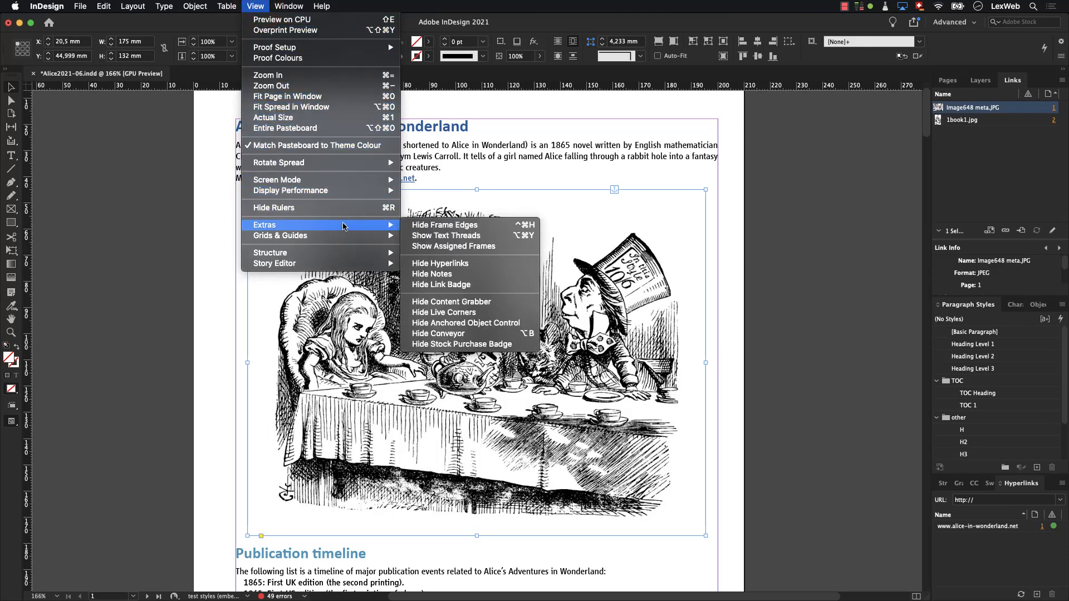
click(420, 237)
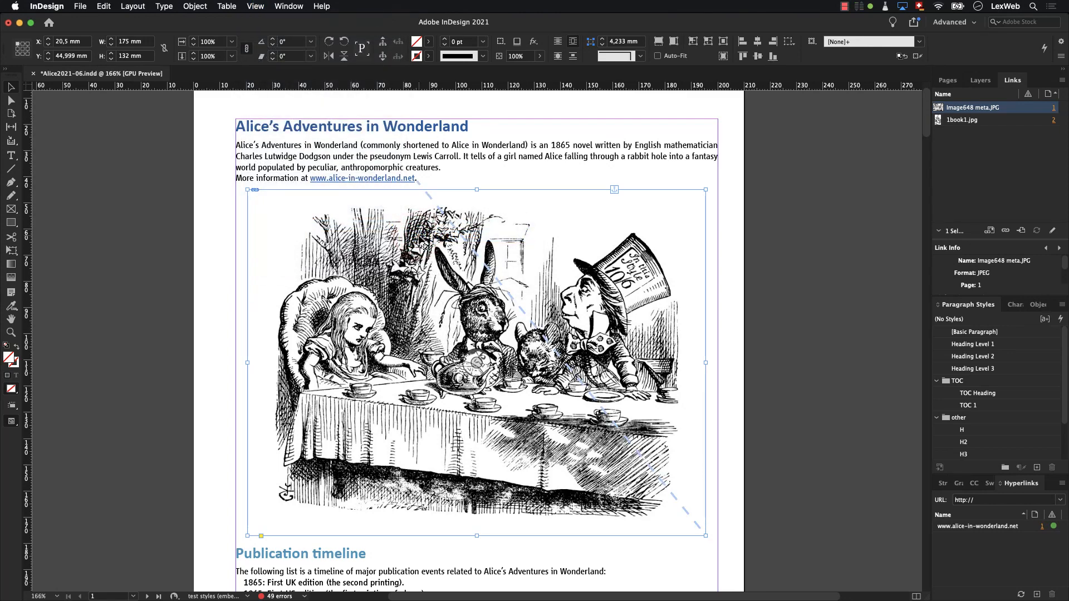
- Set the tea party image's Tagged PDF tag to Artefact in its Object Export Options
right_click(383, 240)
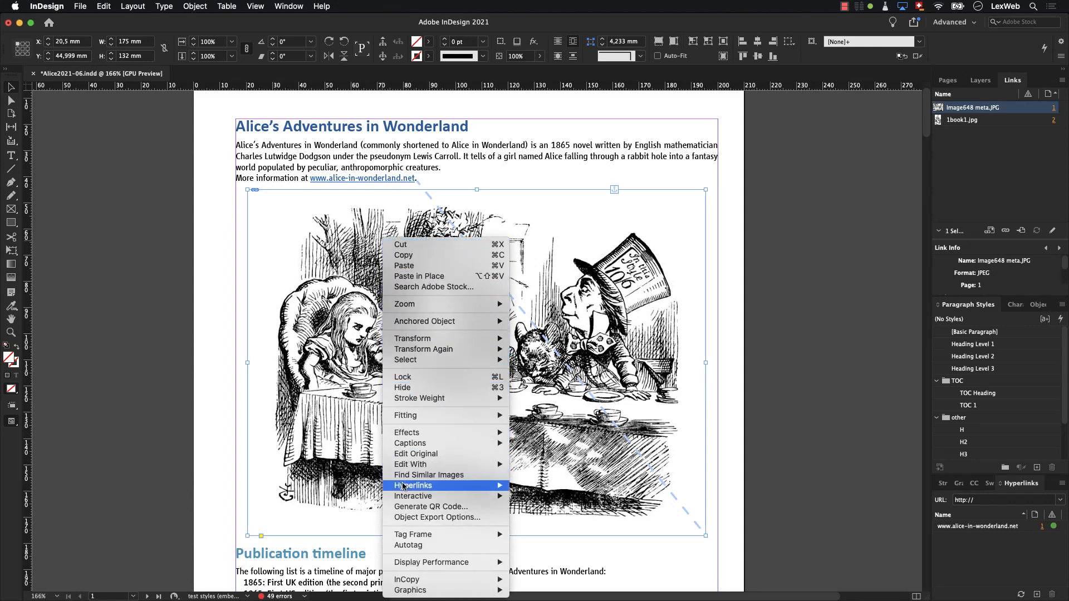
click(410, 517)
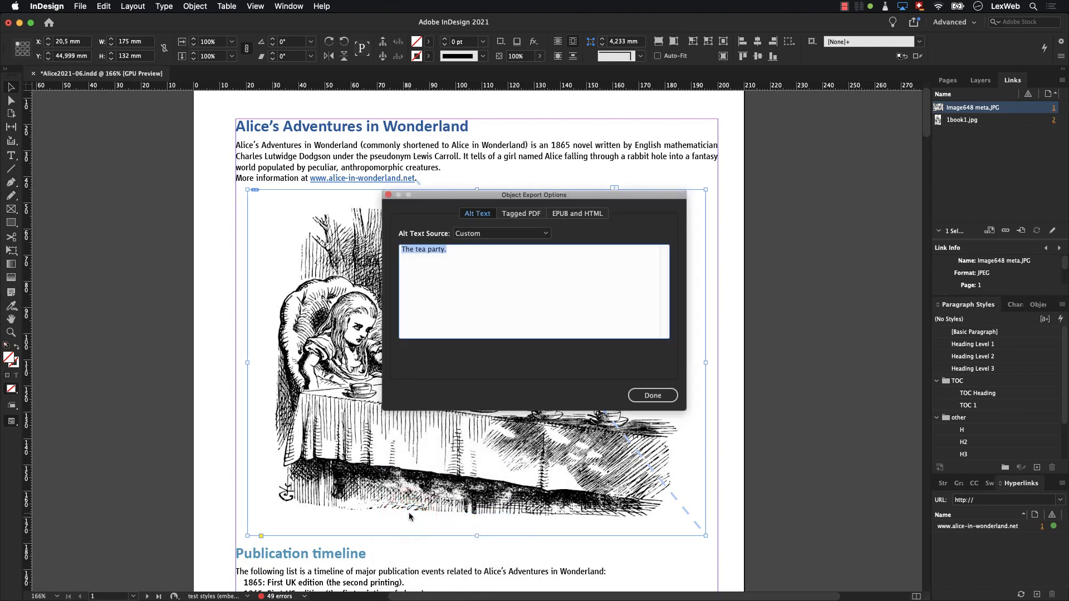
click(518, 217)
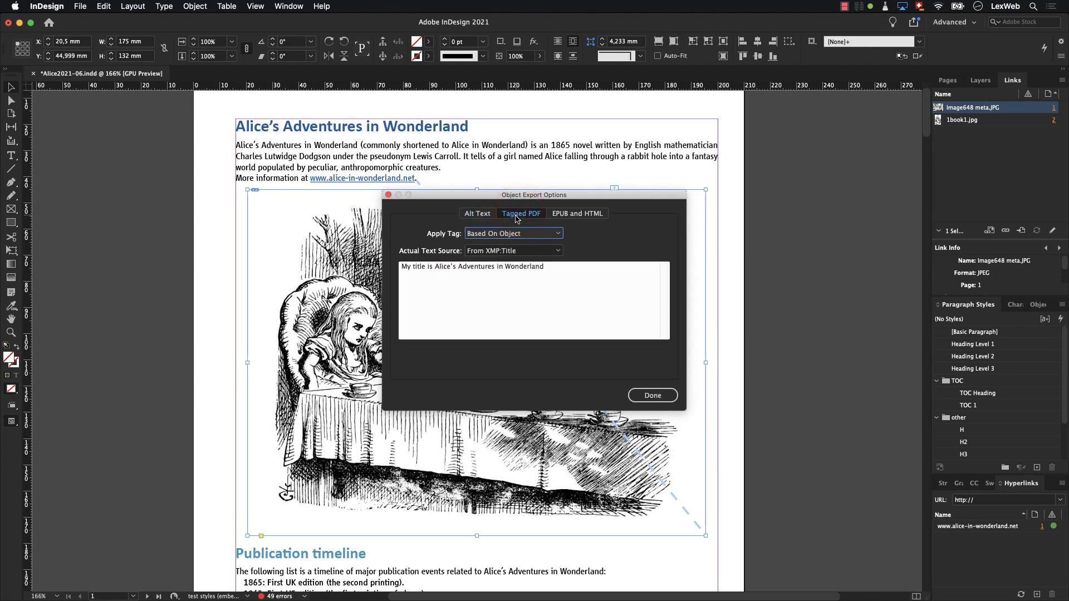
click(508, 235)
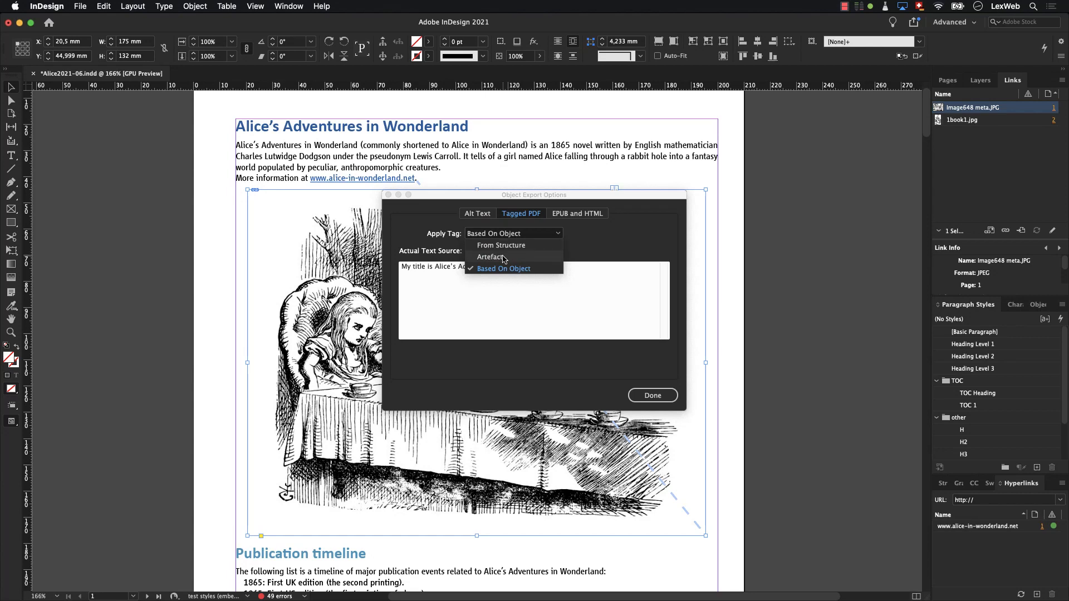
click(503, 258)
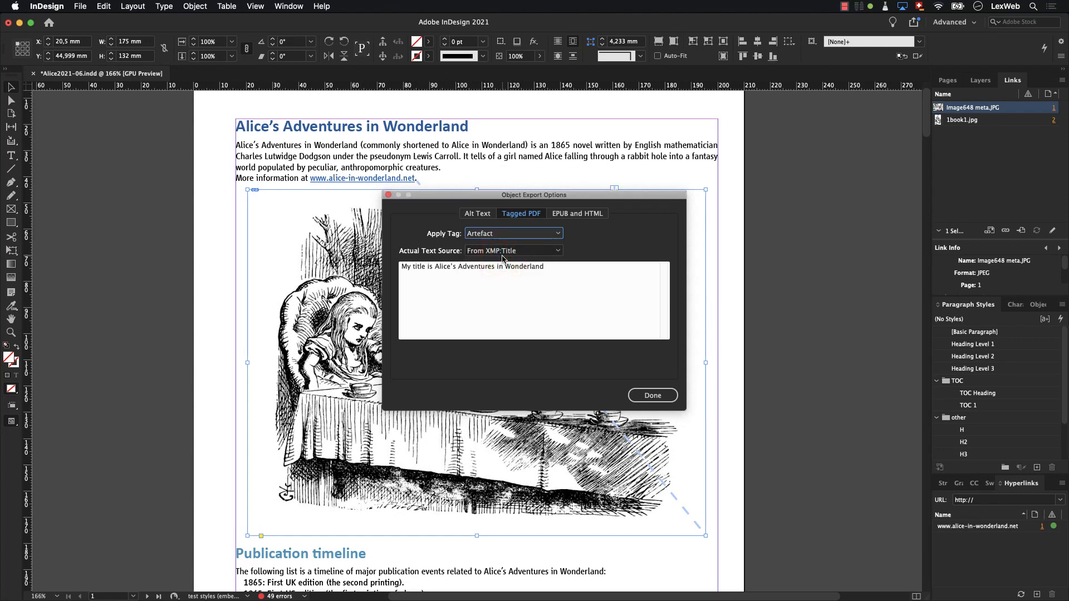
click(638, 395)
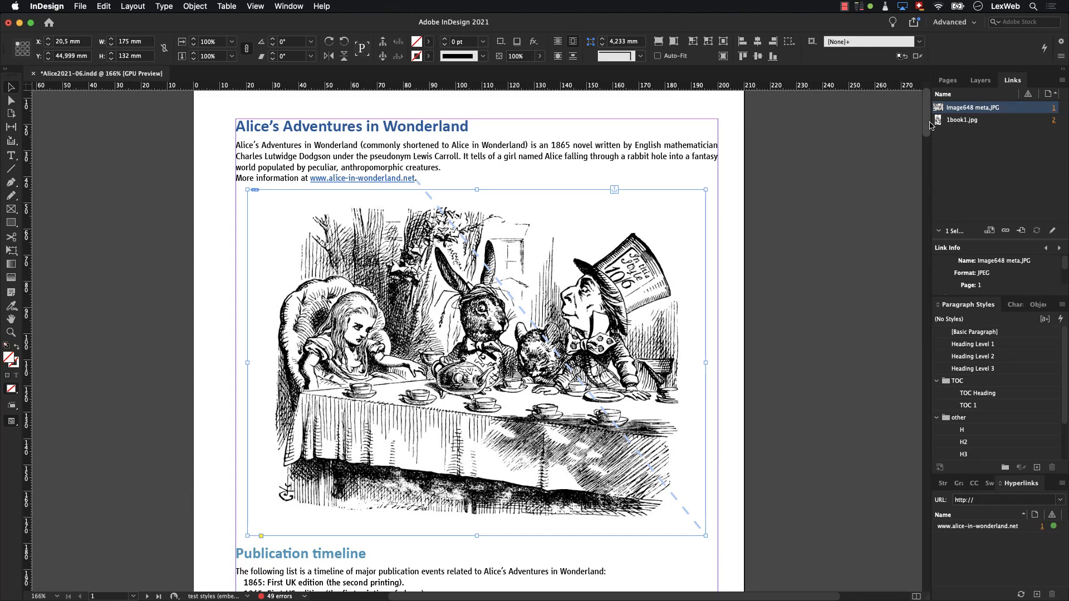
- Open the Object Export Options of the decorative initial "A" in the blue text frame below the publication timeline
drag(927, 125, 922, 156)
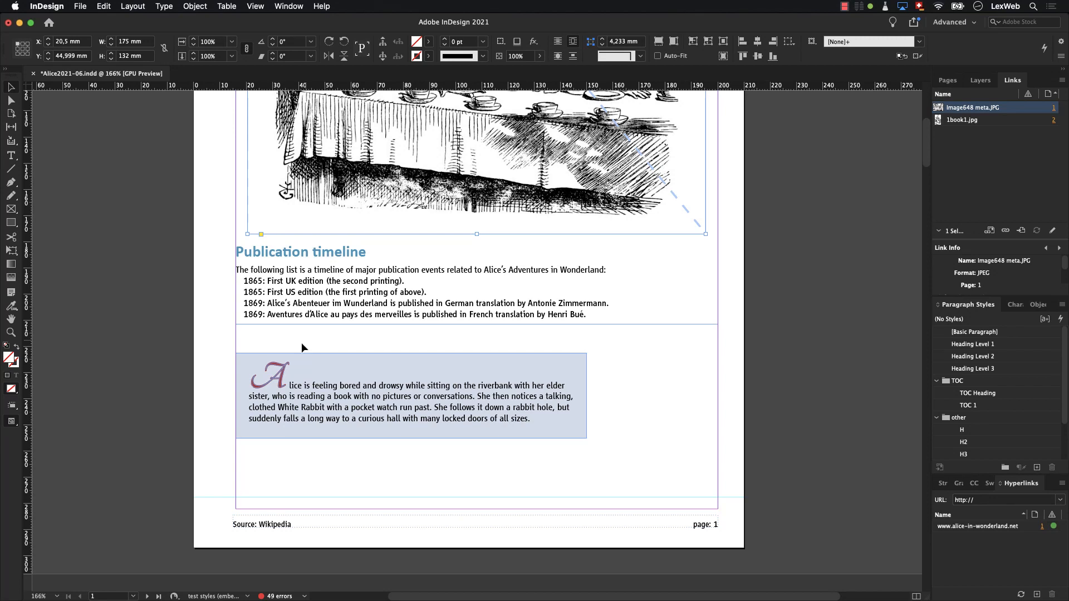
click(282, 371)
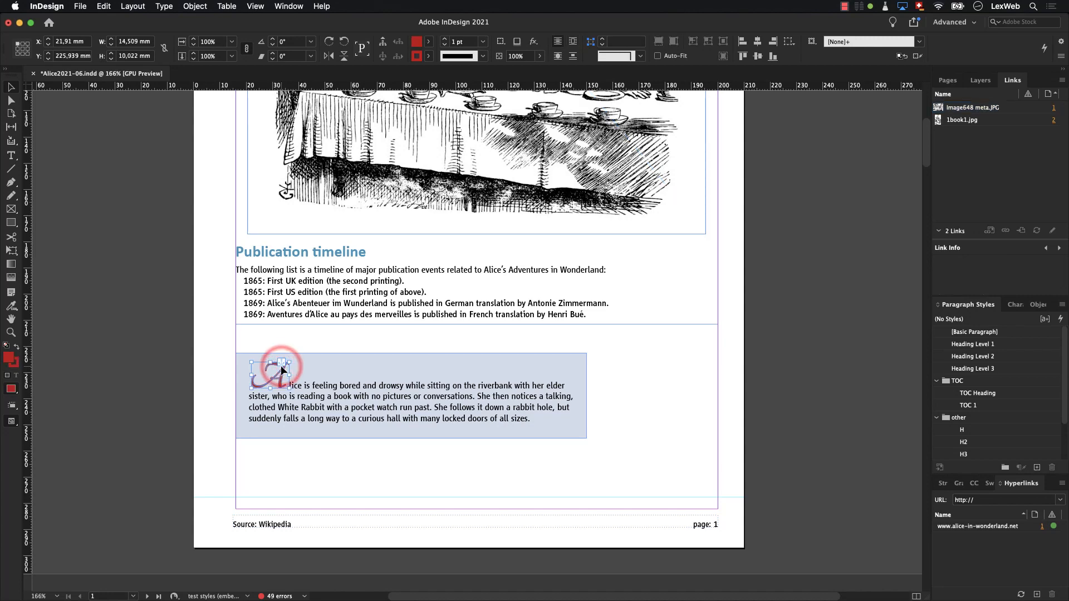
right_click(282, 369)
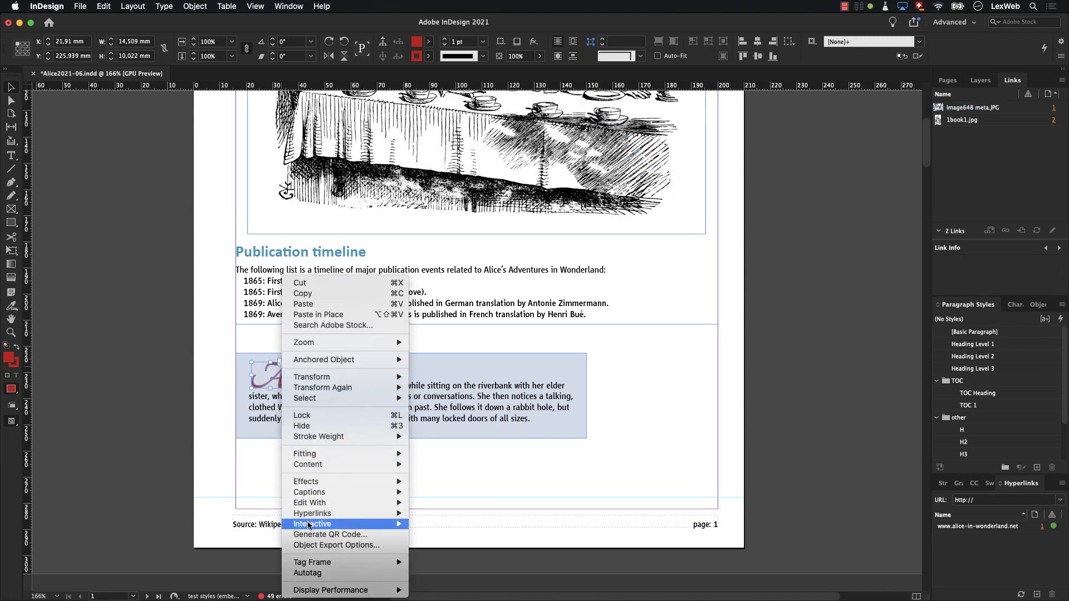
click(314, 544)
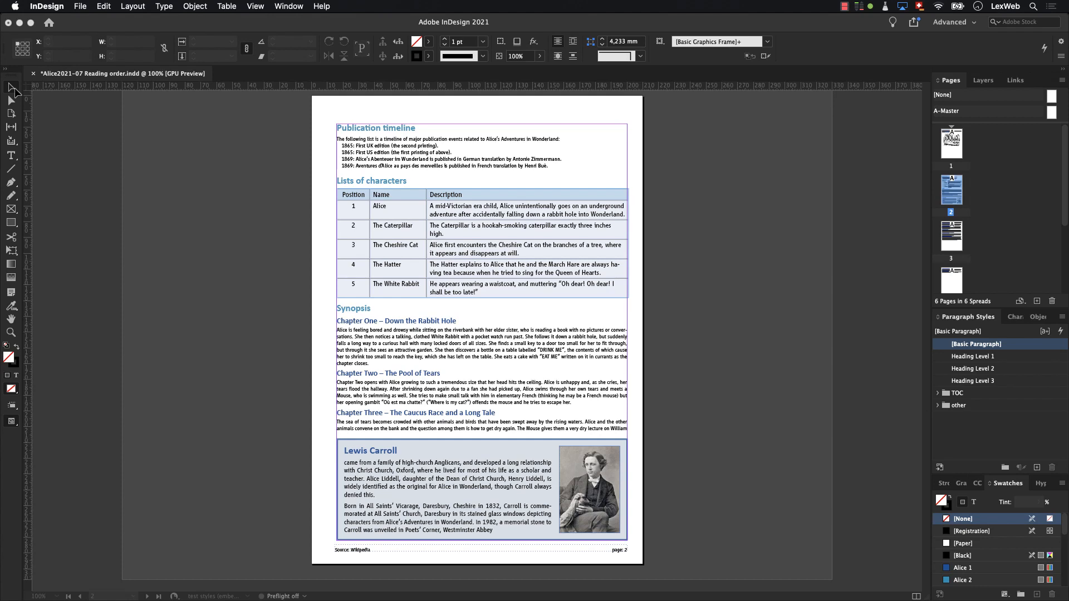
- Show the document's Articles and create "Article 1" from the Lewis Carroll text frame, included when exporting
click(15, 88)
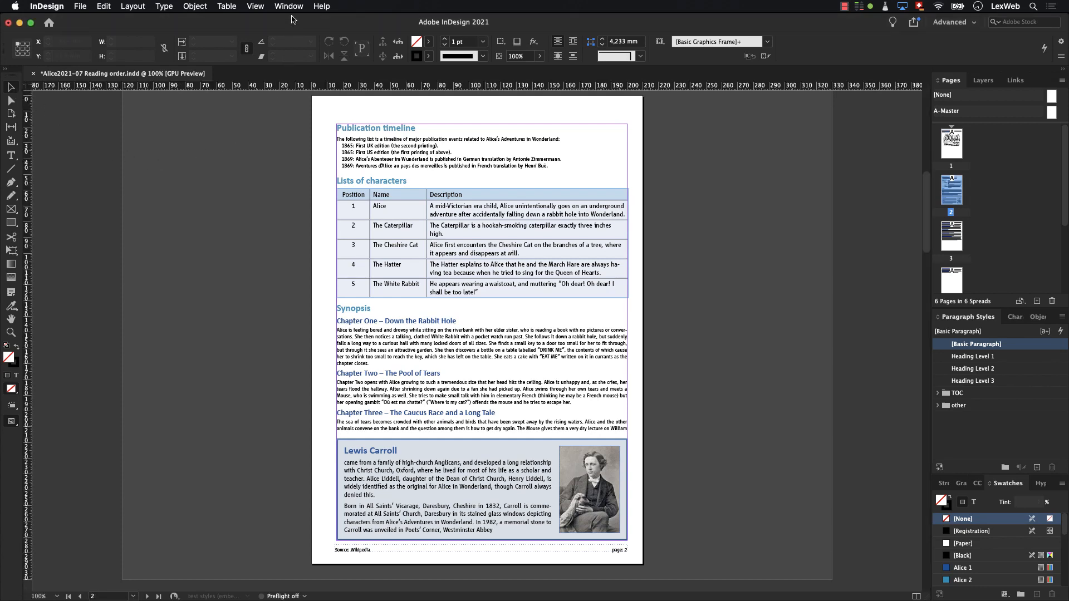
click(293, 7)
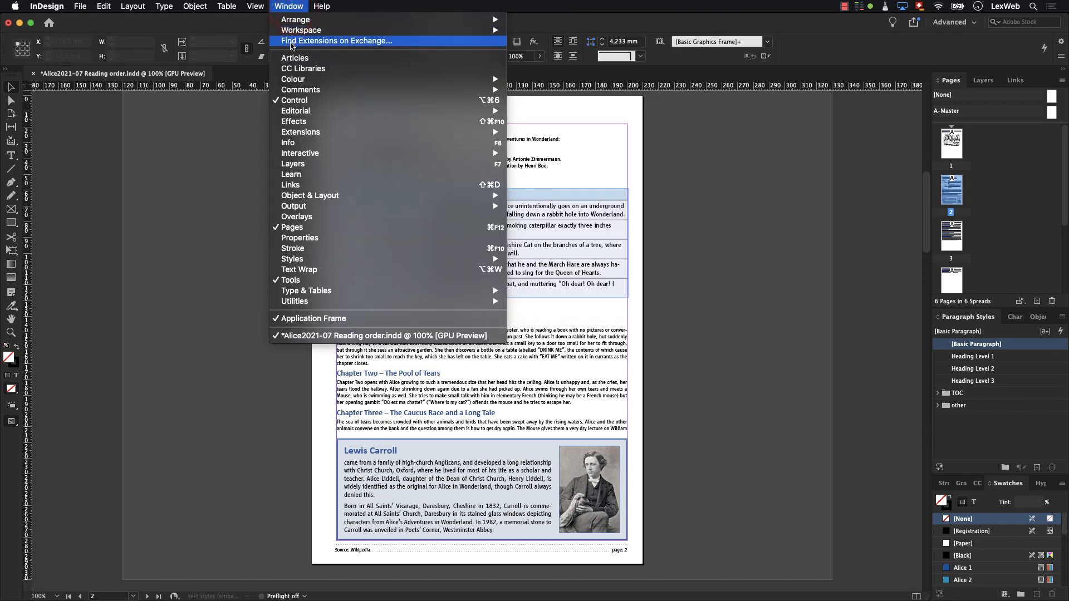
click(290, 59)
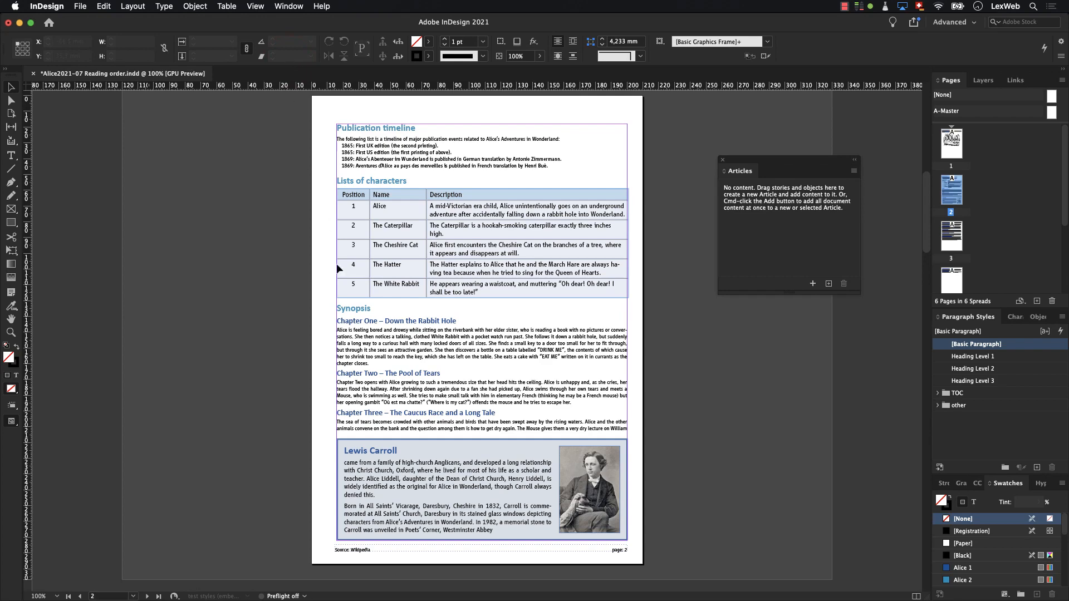
click(382, 459)
drag(383, 459, 741, 233)
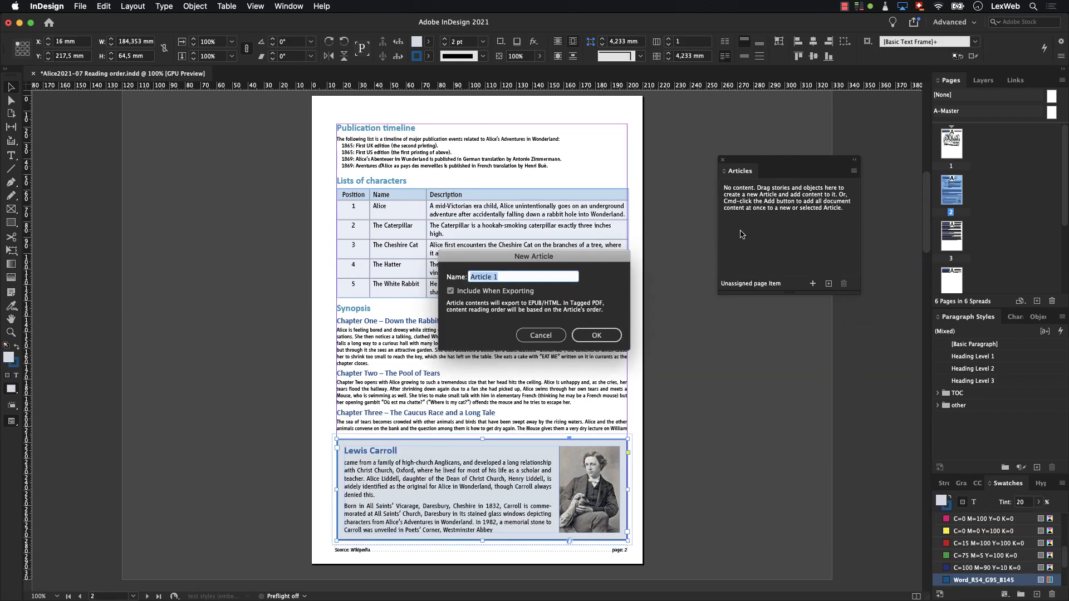
click(588, 335)
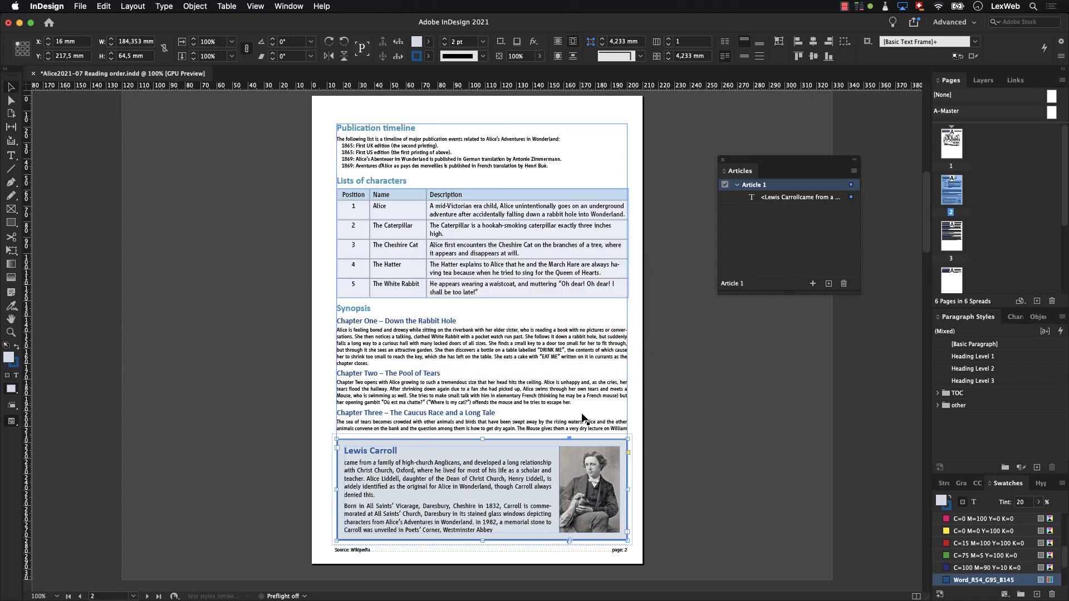
- Add the Lewis Carroll portrait and the main story frame to Article 1, and use the articles for tagging order in tagged PDF
drag(582, 467, 786, 201)
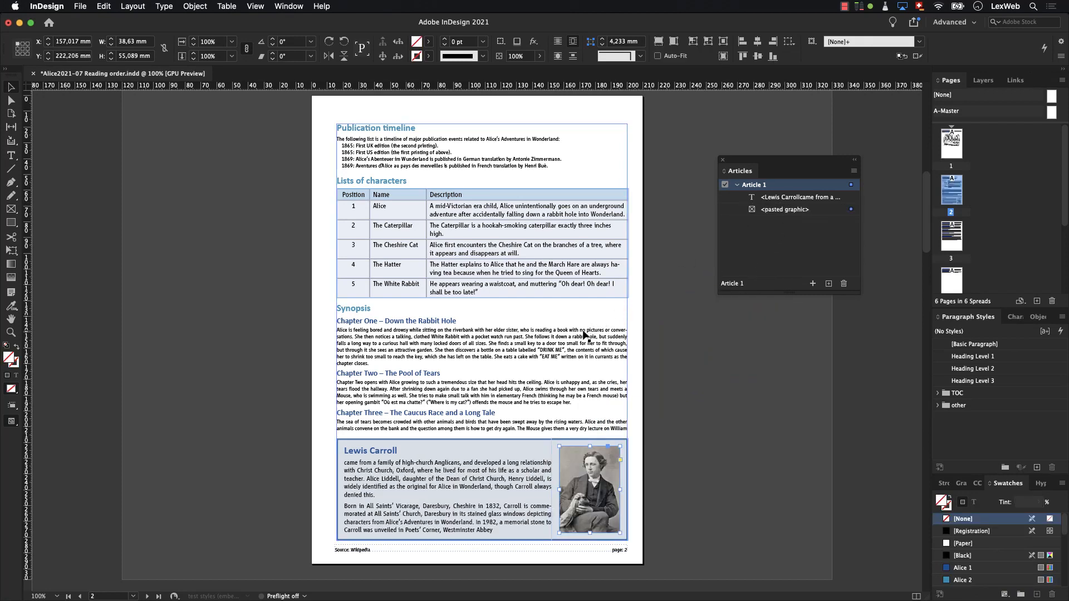
drag(586, 333, 776, 217)
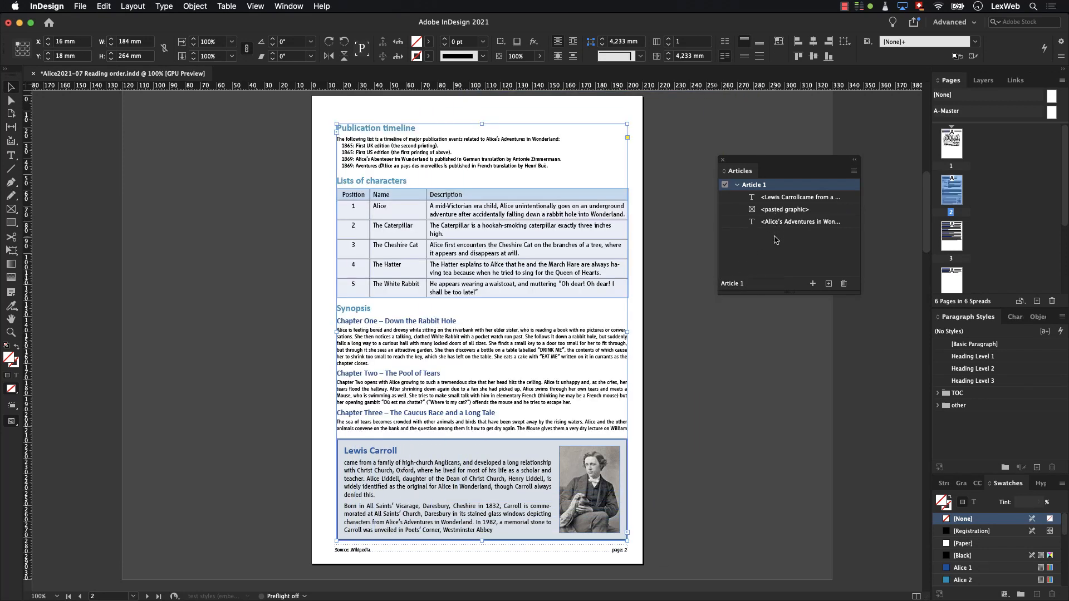
click(852, 172)
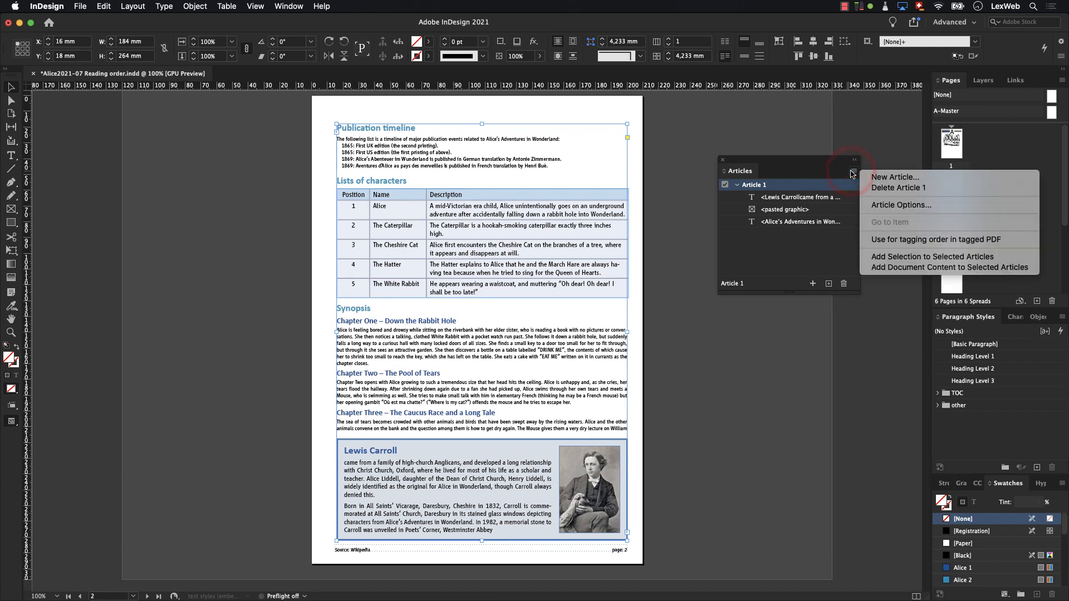
click(879, 245)
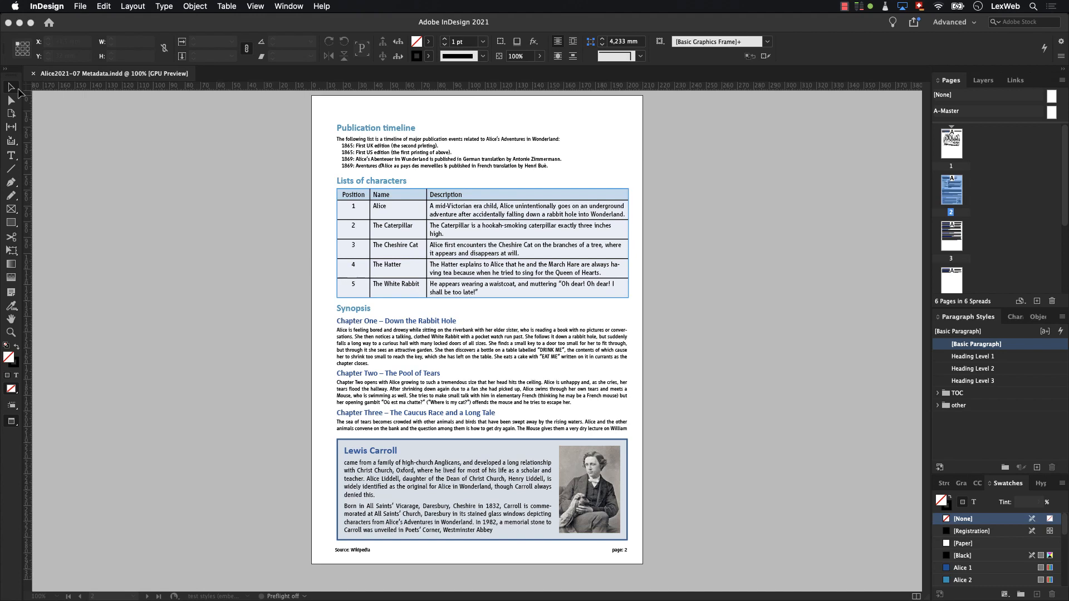
- Set the document title to "Alice in Wonderland" and the author to "Lewis Carroll" in the file information
click(14, 89)
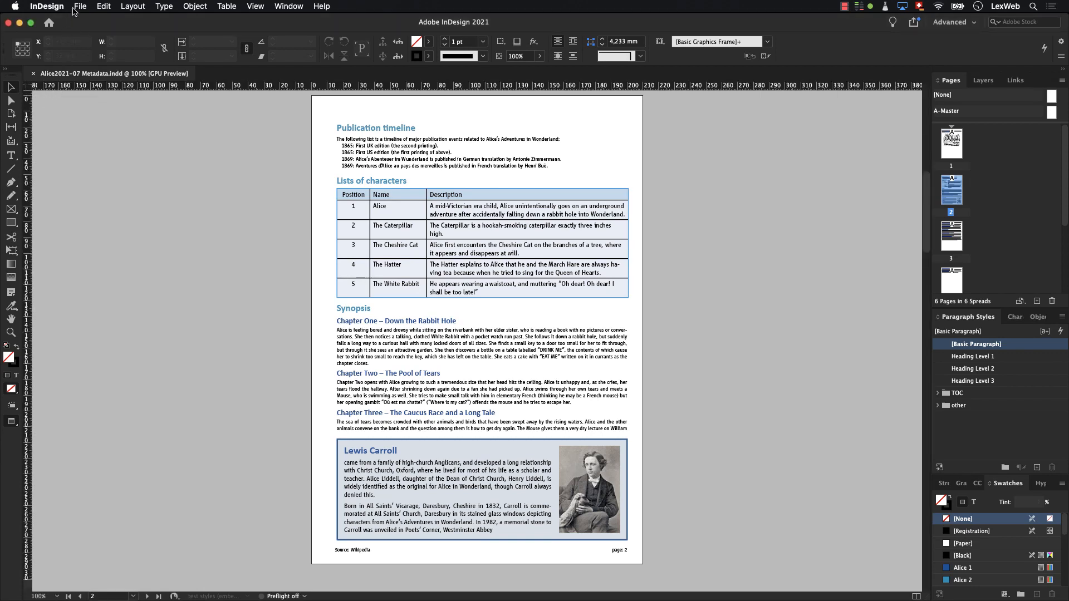
click(78, 7)
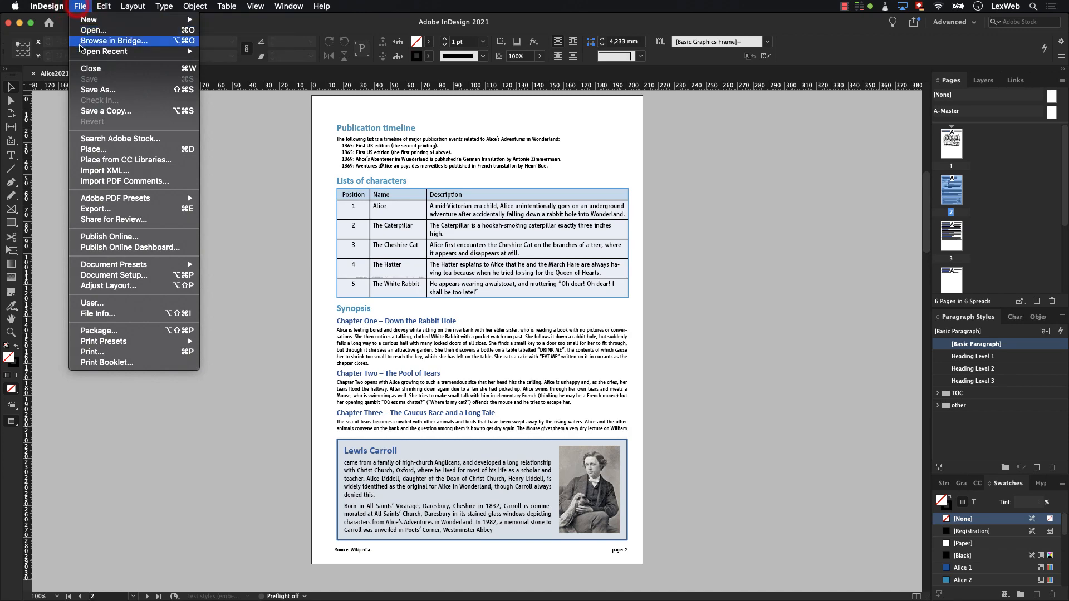
click(99, 314)
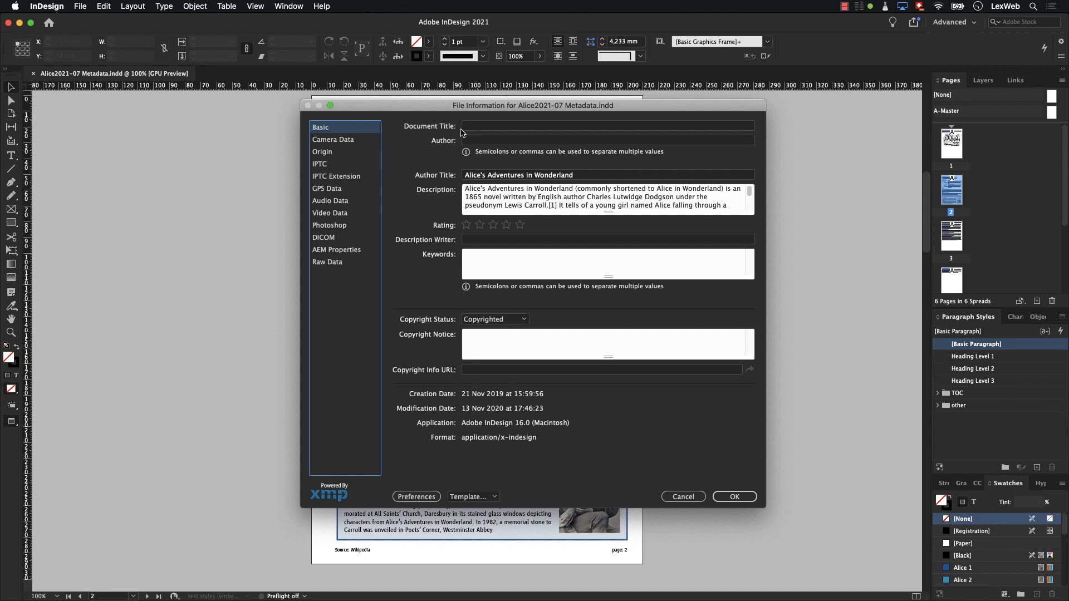
click(465, 126)
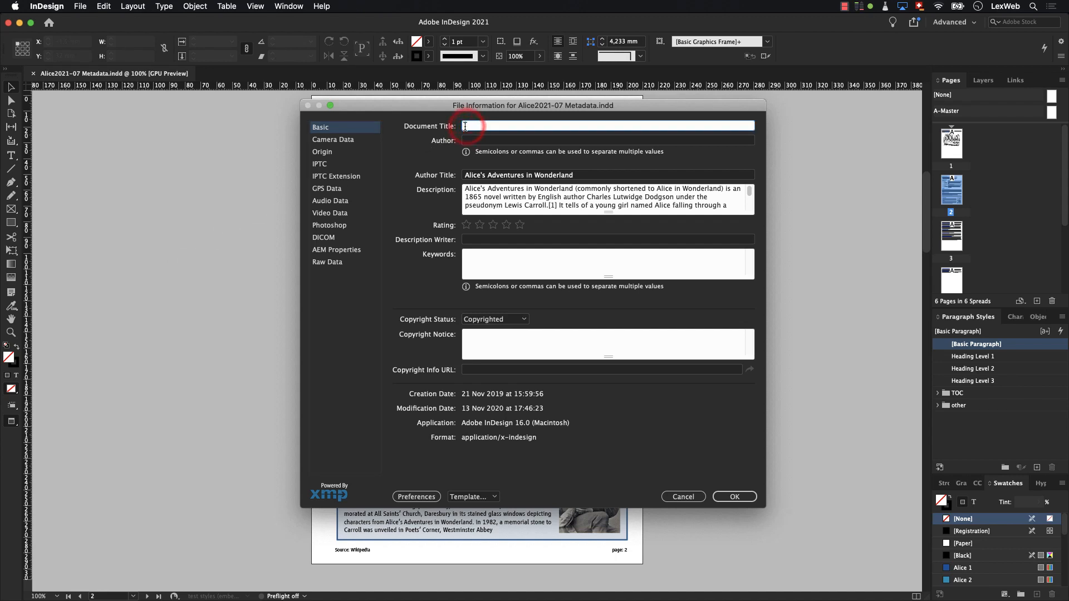
text(Alice in Wonderland)
key(Tab)
text(L)
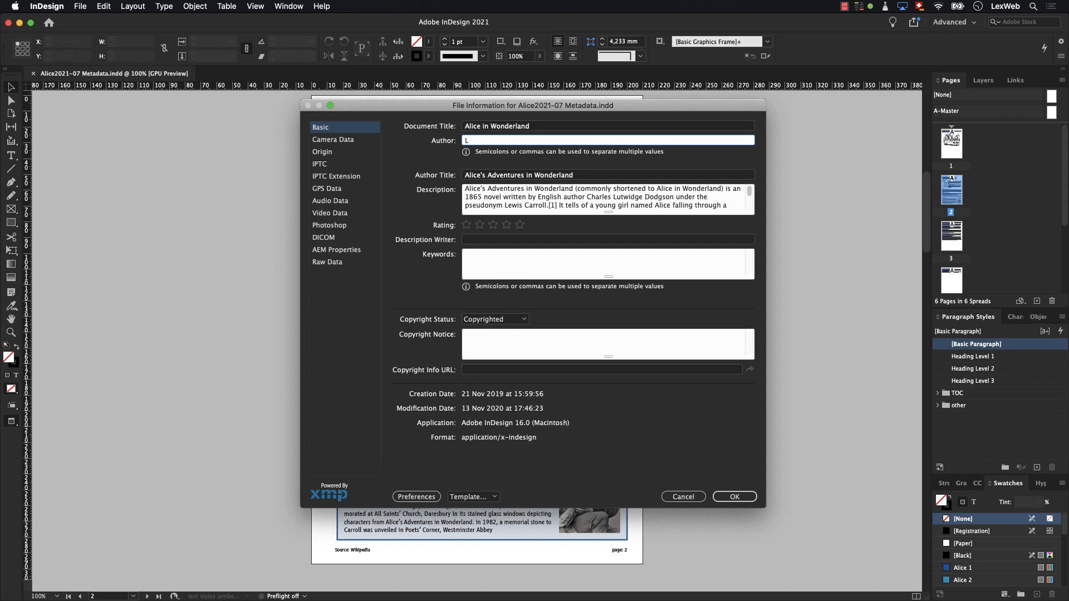
text(ewis Carroll)
- Add the keywords "Alice; Wonderland; Lewis Carroll; 1865; novel" to the file information and apply the metadata
key(Tab)
key(Tab)
key(Tab)
key(Tab)
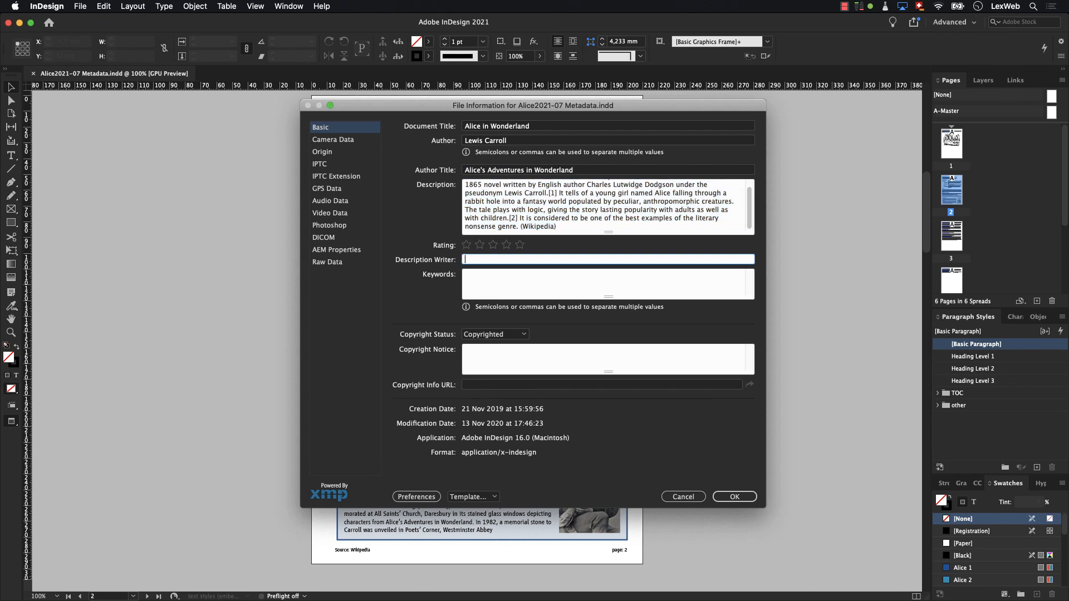
text(Alice; Wonderland; Lewis Carroll; 1865; novel)
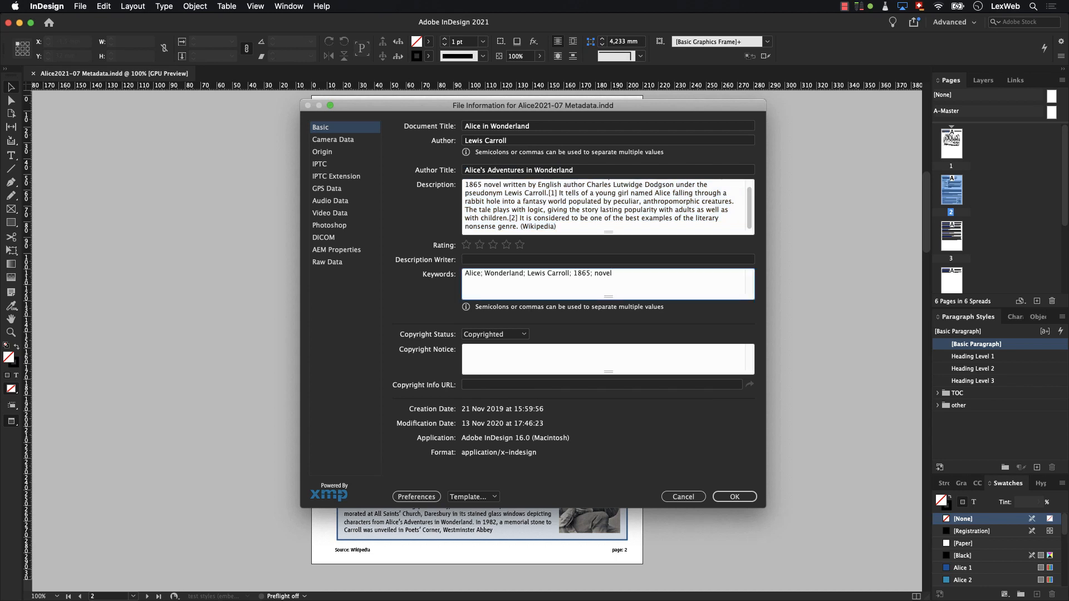
click(734, 497)
click(734, 498)
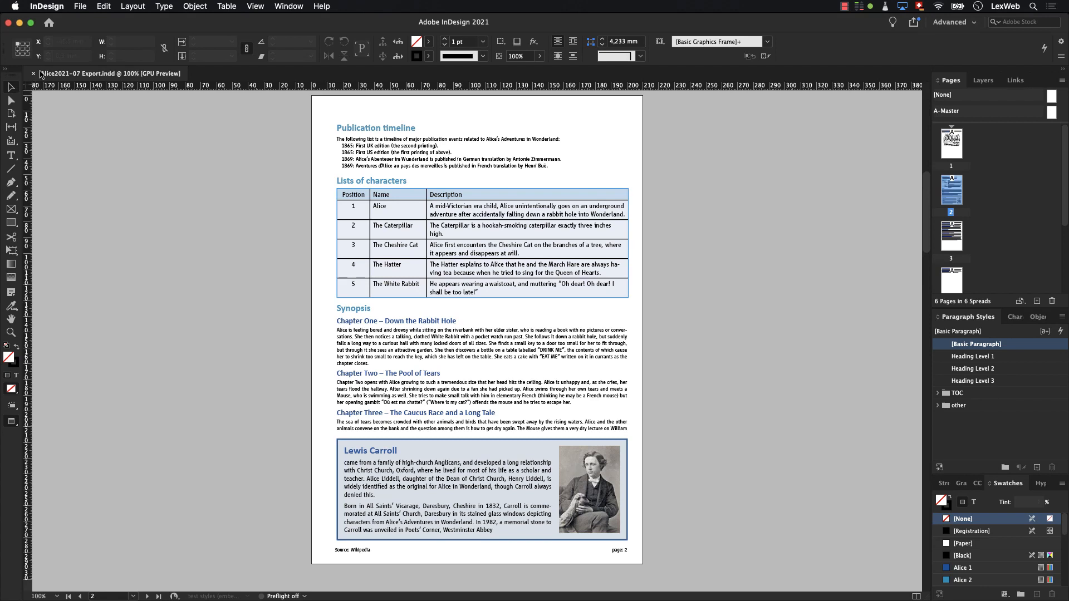
- Start an Adobe PDF (Interactive) export named "Alice2021-07 Export" with Create Tagged PDF and Use Structure for Tab Order enabled
click(78, 7)
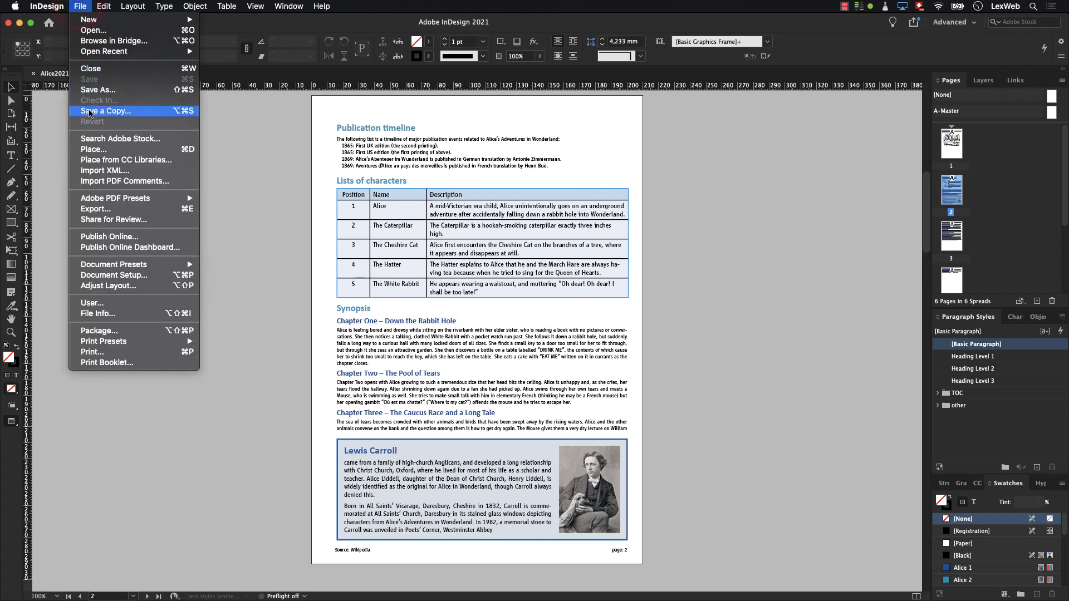
click(96, 209)
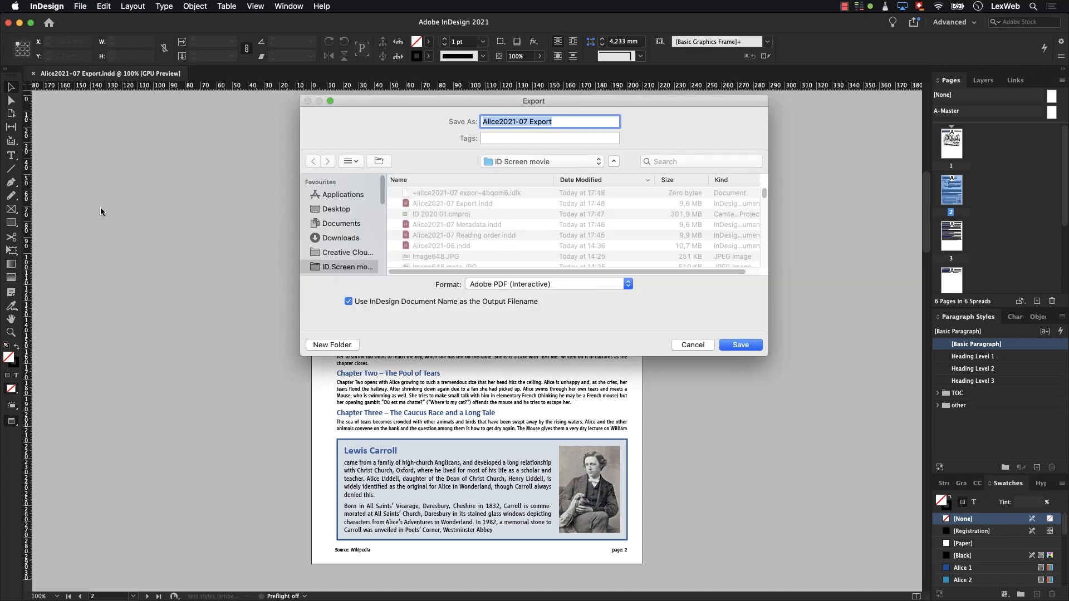
click(488, 285)
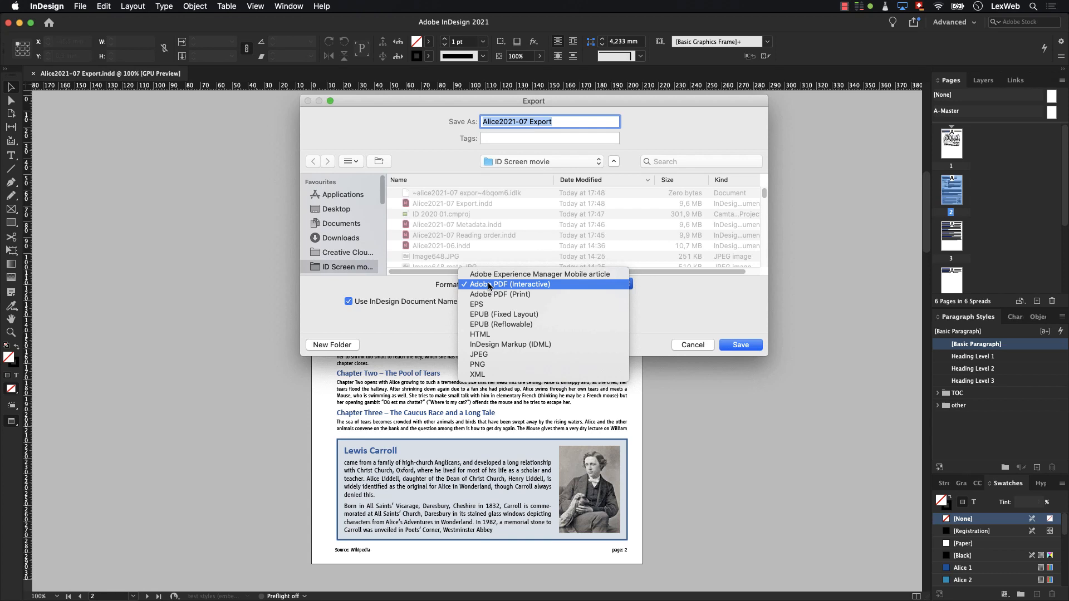
click(489, 285)
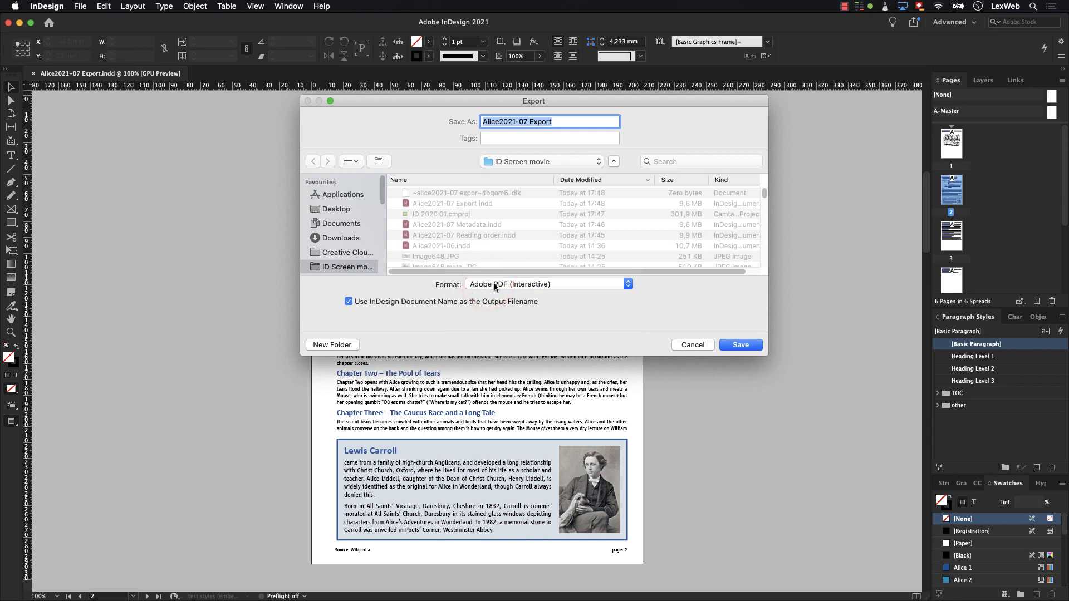
click(734, 345)
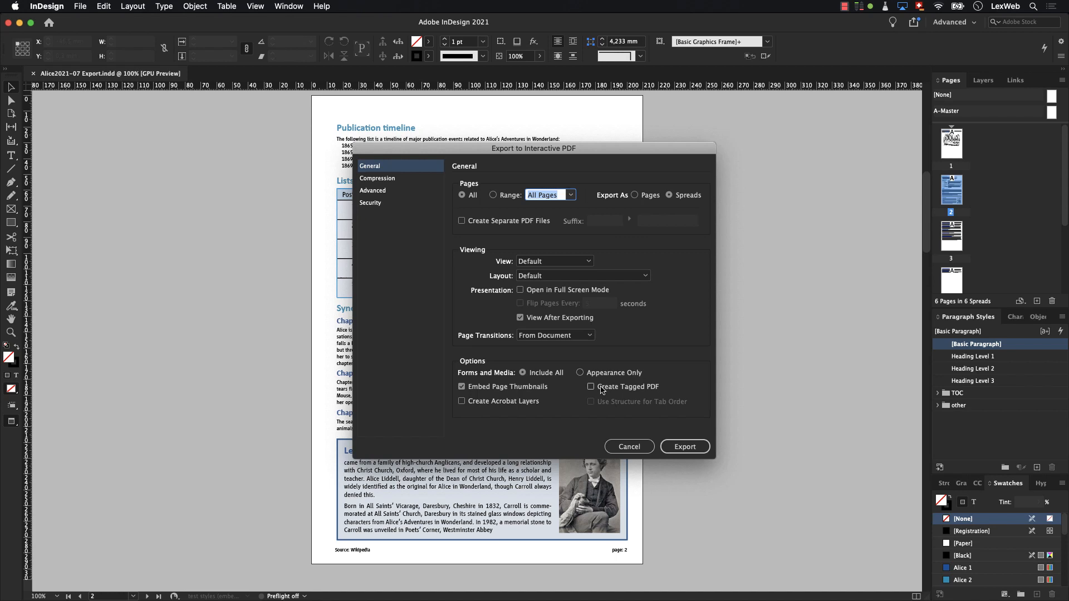
click(602, 389)
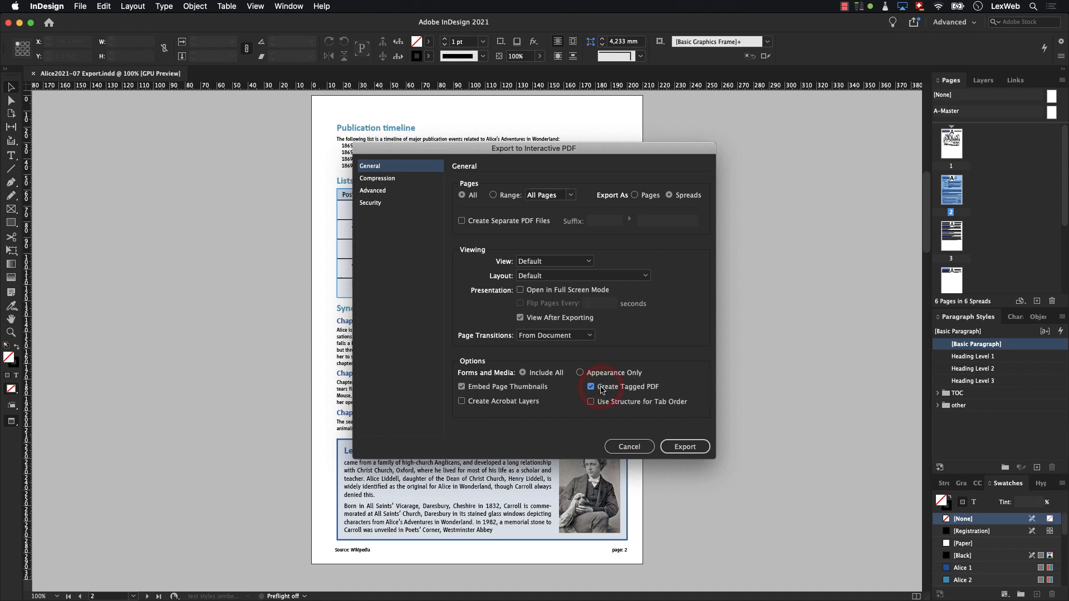
click(595, 405)
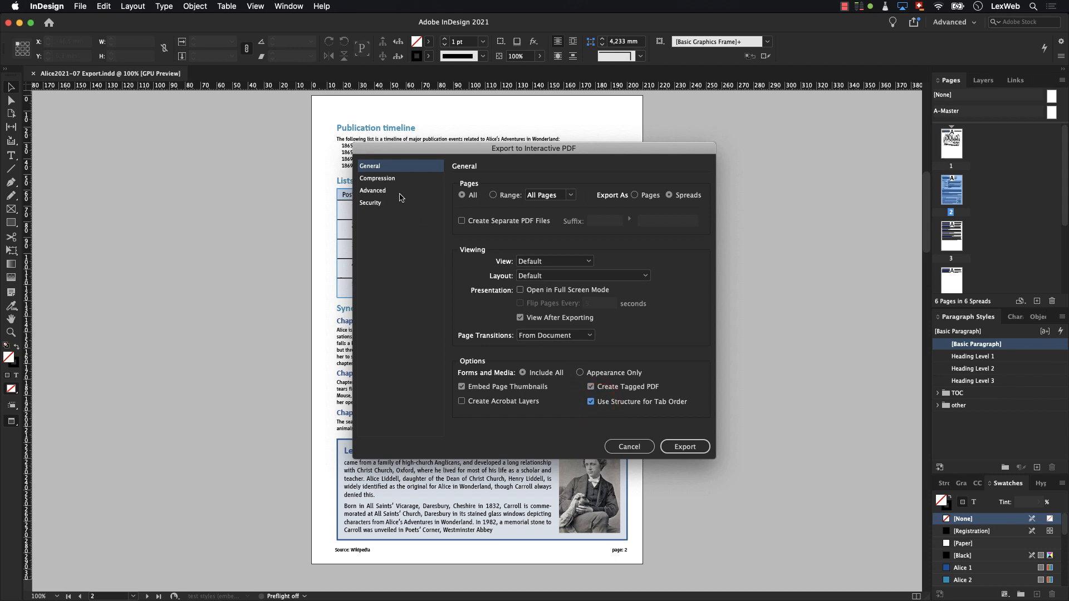
- Set the interactive PDF's display title to Document Title in the accessibility options and open the security settings
click(399, 192)
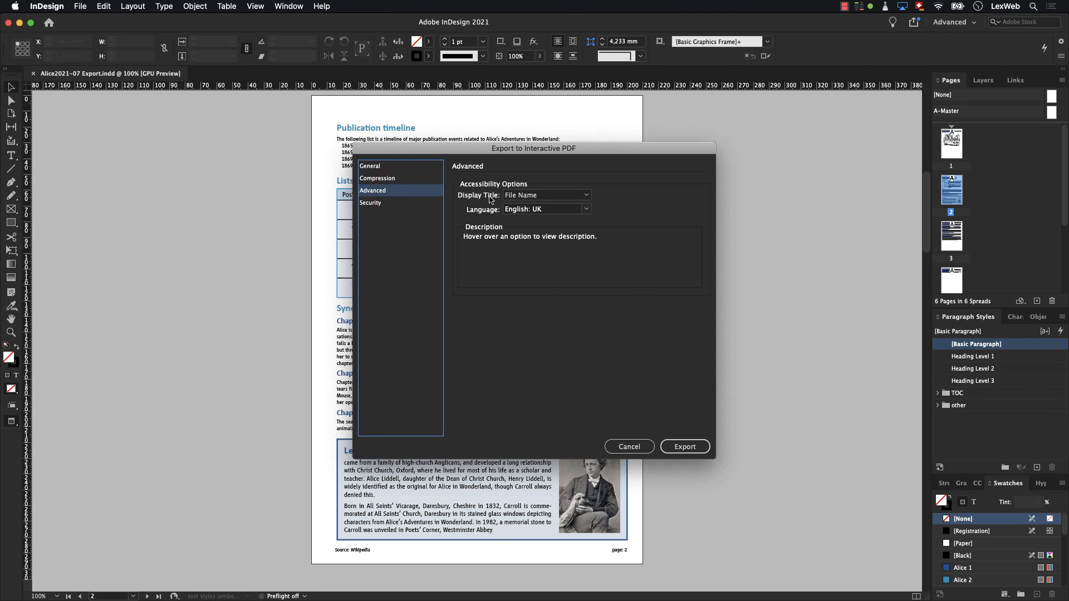
click(506, 200)
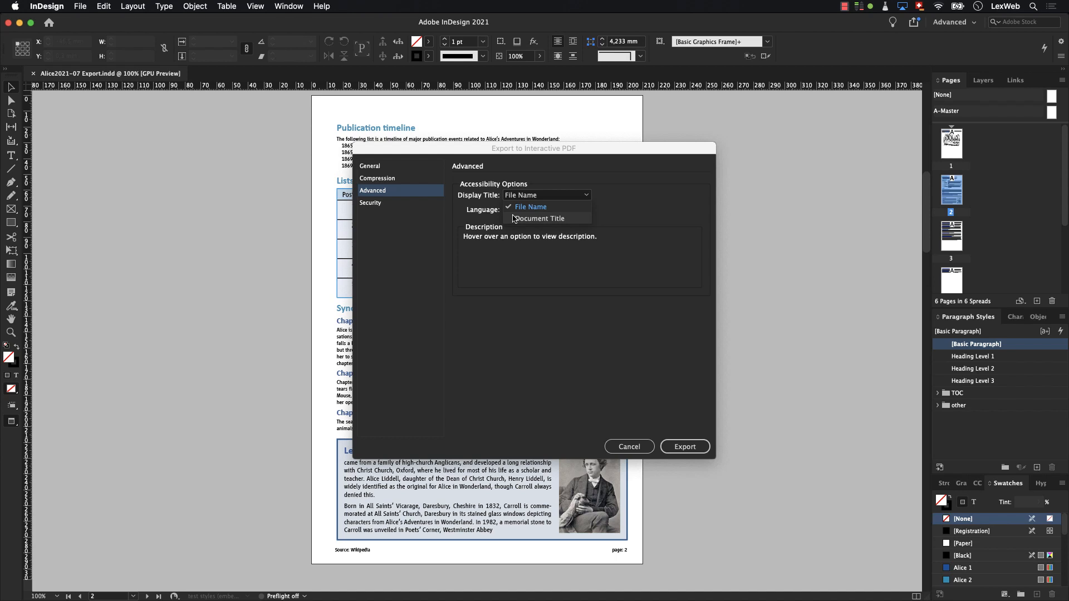
click(514, 219)
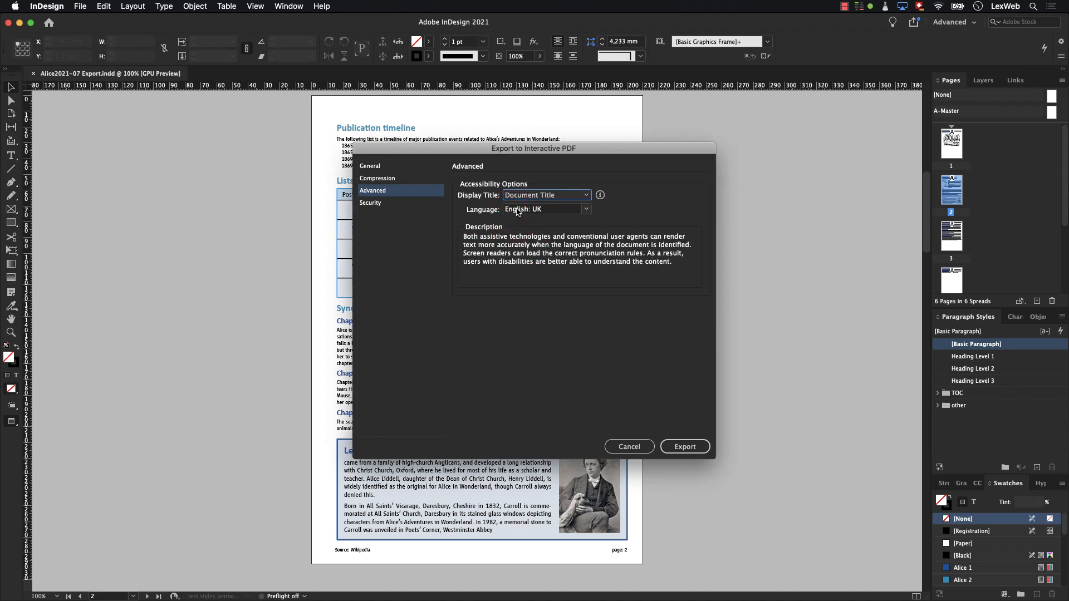
click(518, 210)
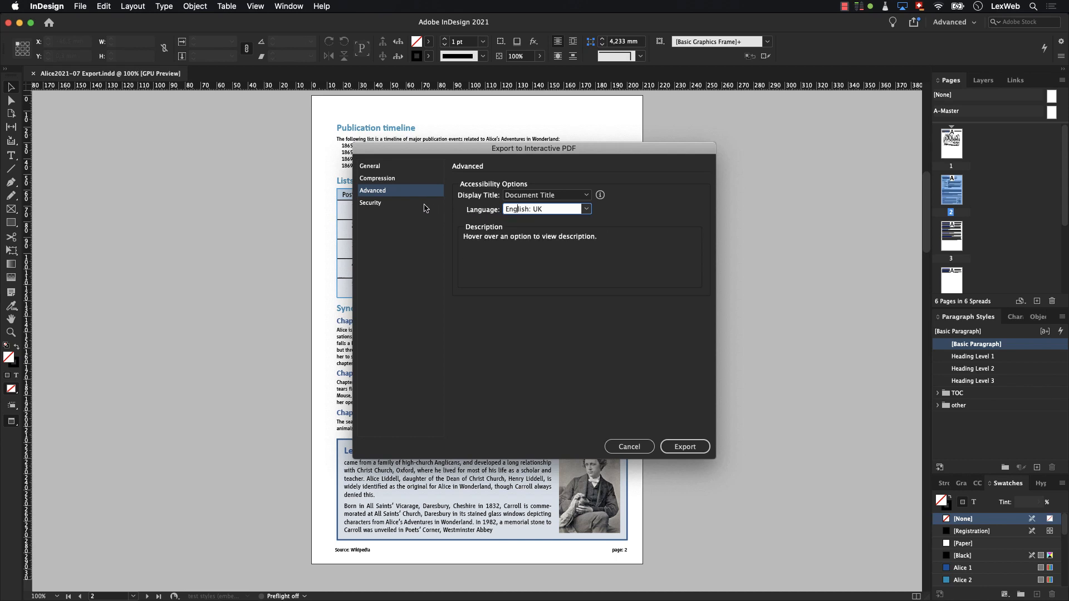
click(418, 206)
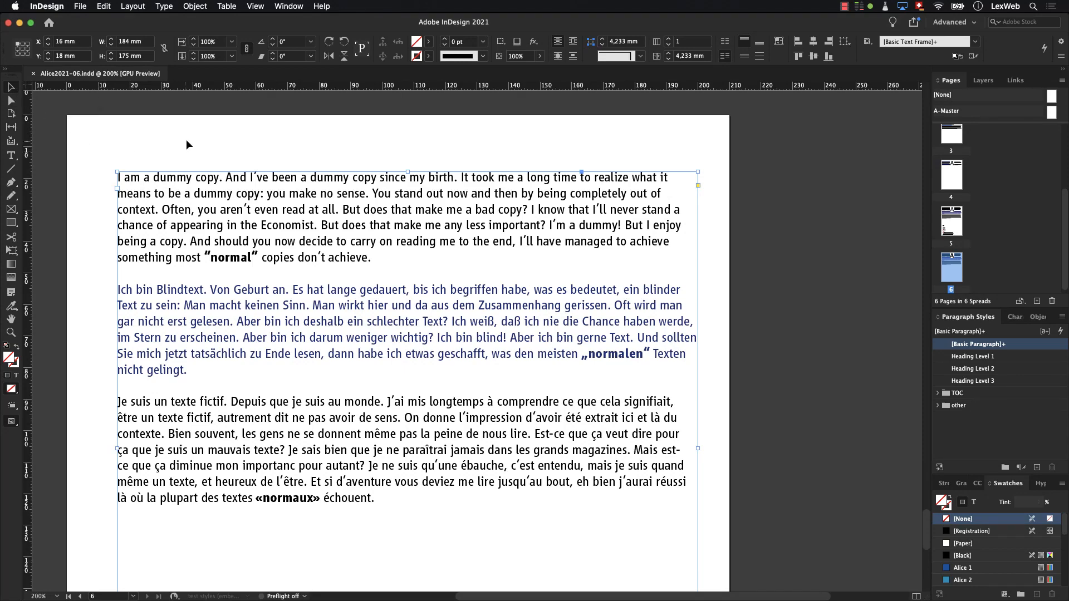
- Show the character settings and assign the language English: UK to the English dummy paragraph on page 6
click(293, 6)
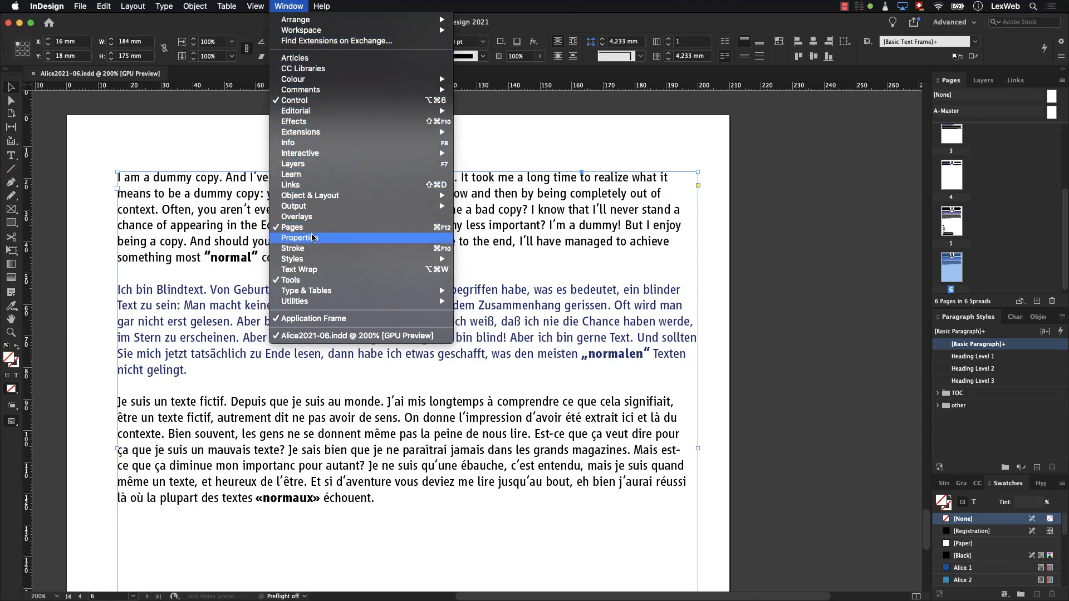
mouse_move(318, 291)
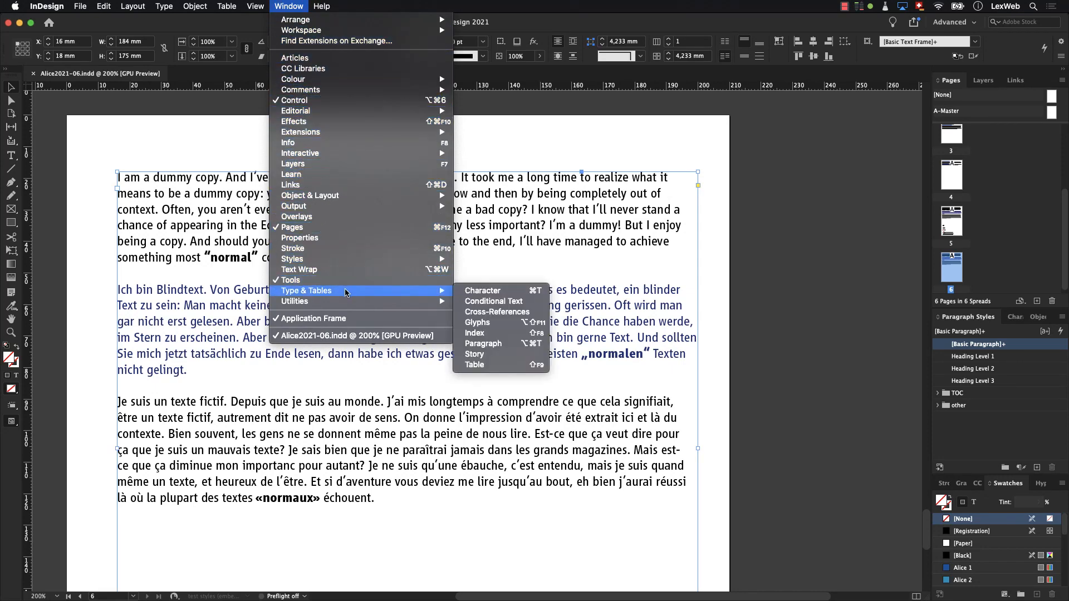
click(468, 290)
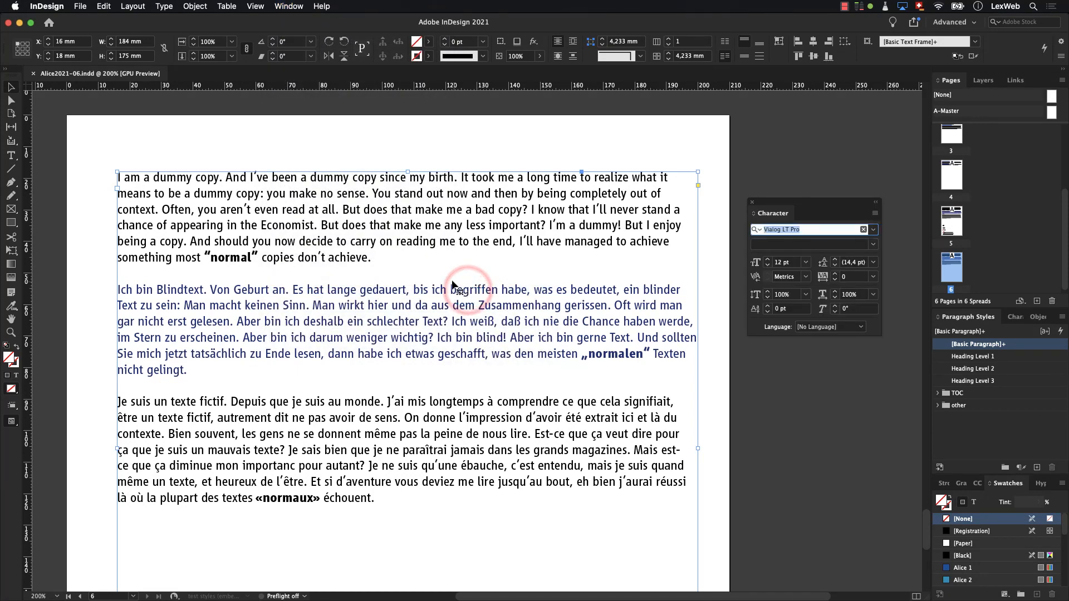
double_click(119, 177)
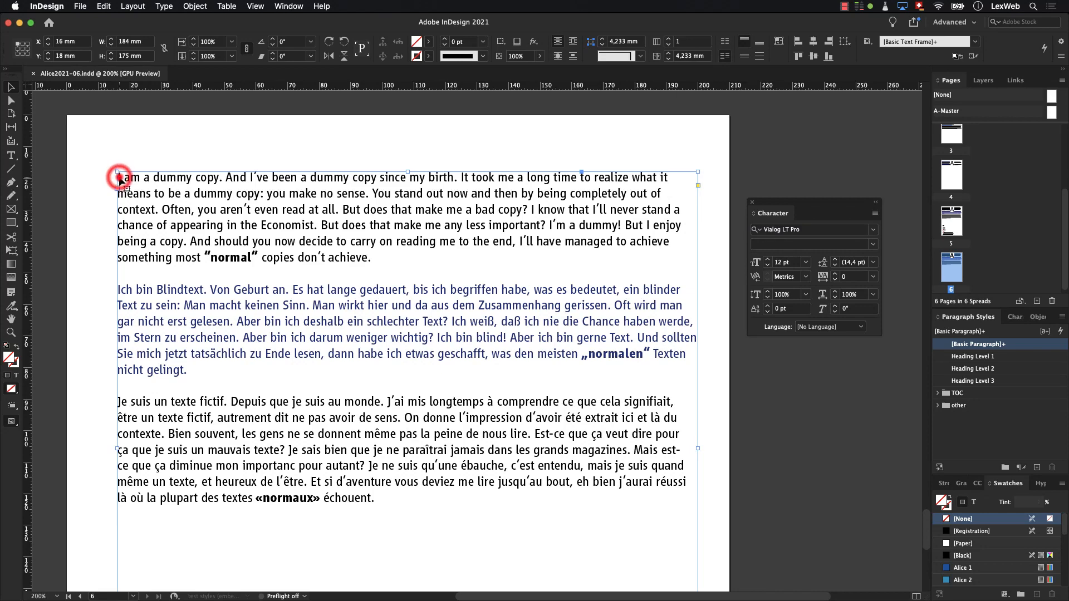
drag(120, 178, 379, 269)
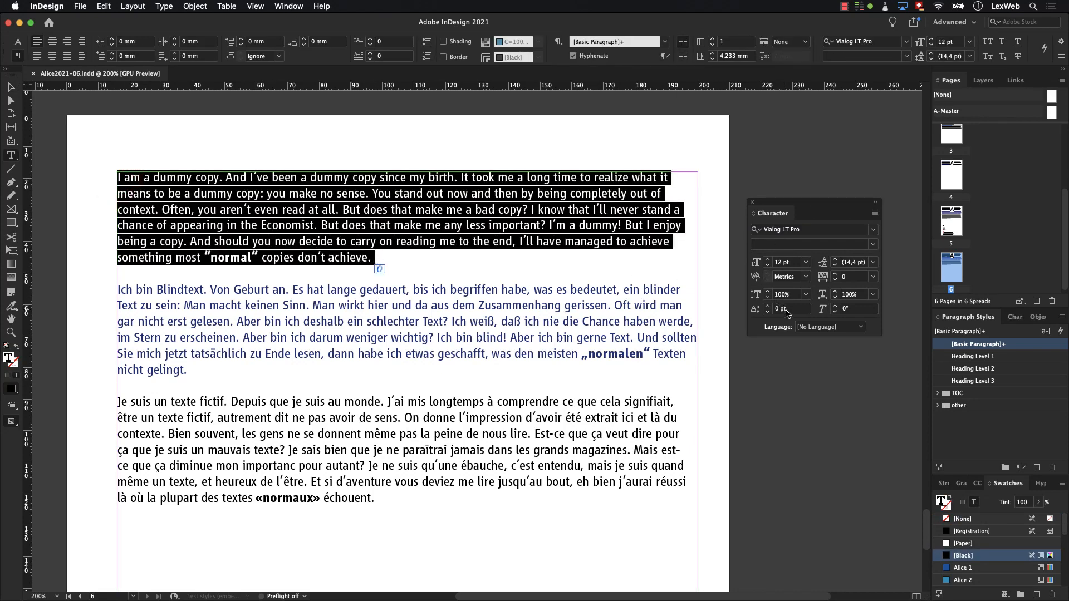
click(804, 328)
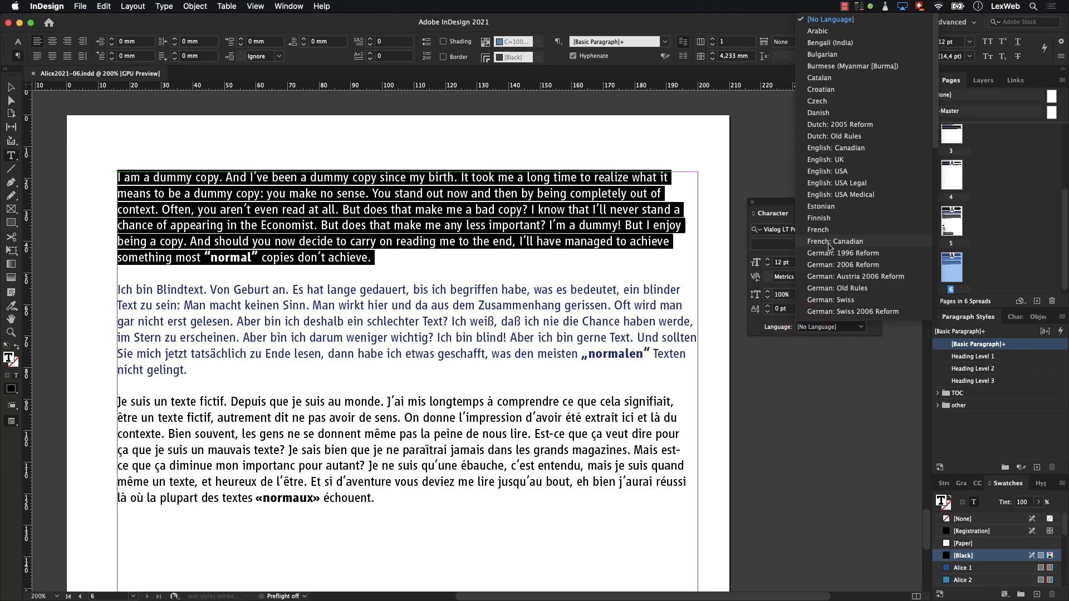
click(833, 161)
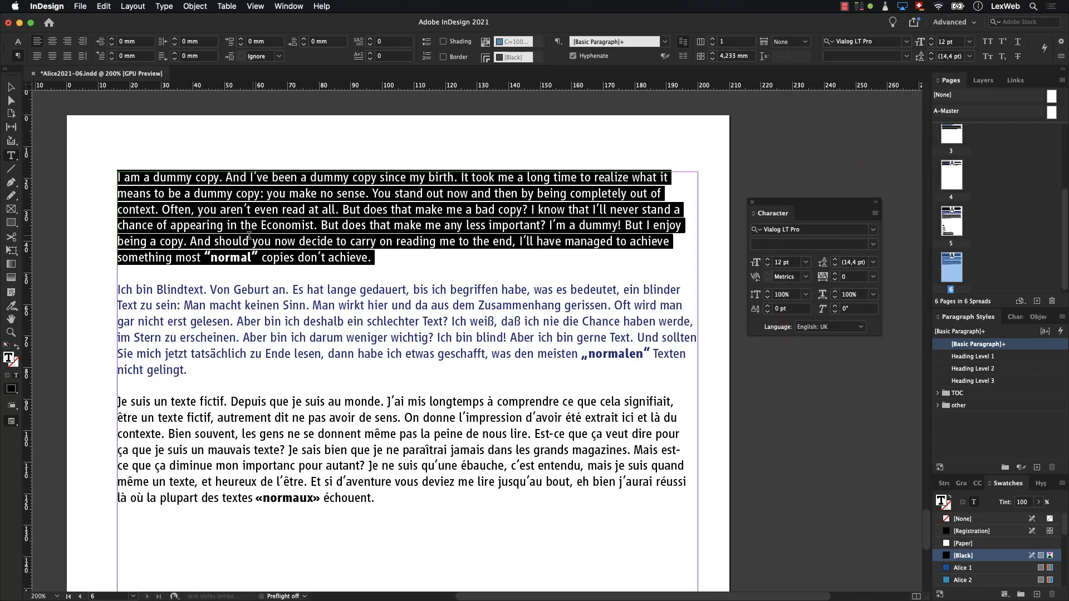
- Assign the language German: 2006 Reform to the blue German paragraph beginning "Ich bin Blindtext"
drag(116, 289, 192, 371)
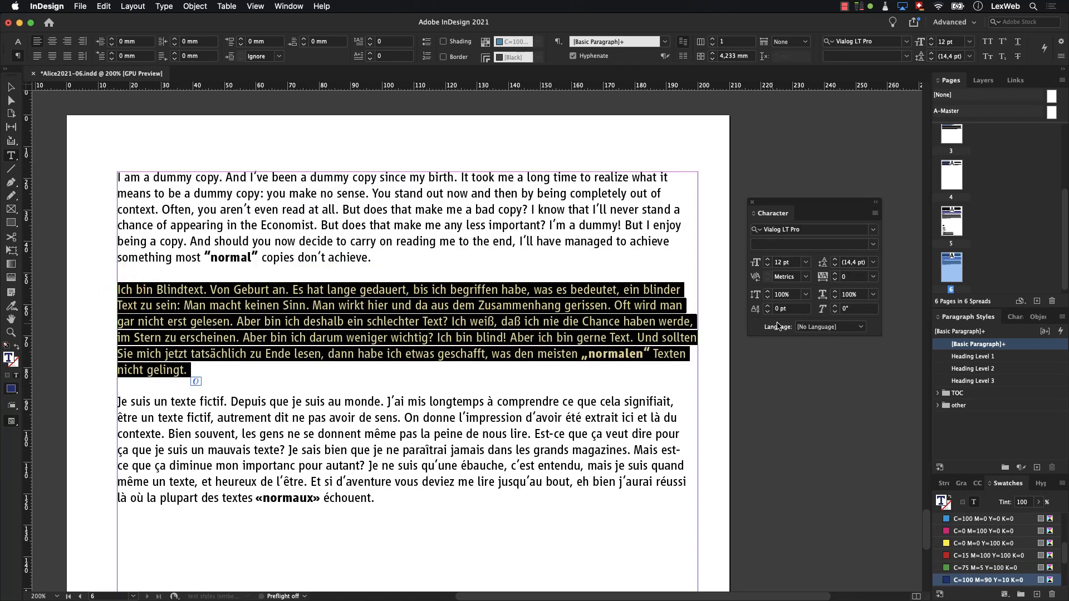
click(831, 327)
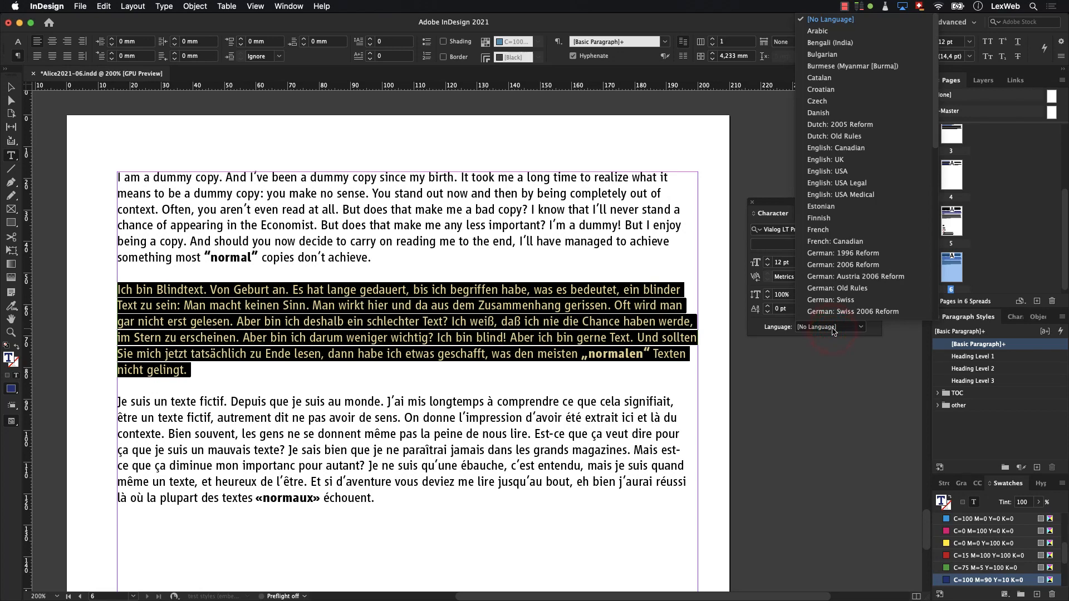
click(843, 264)
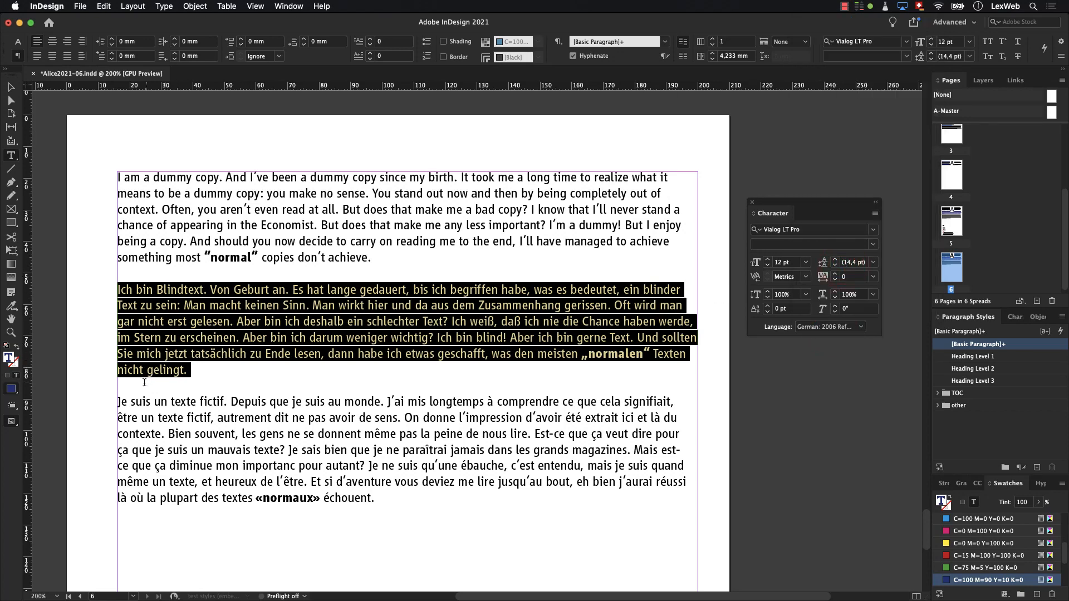
- Assign the language French to the paragraph beginning "Je suis un texte fictif" and deselect the text
drag(118, 402, 381, 508)
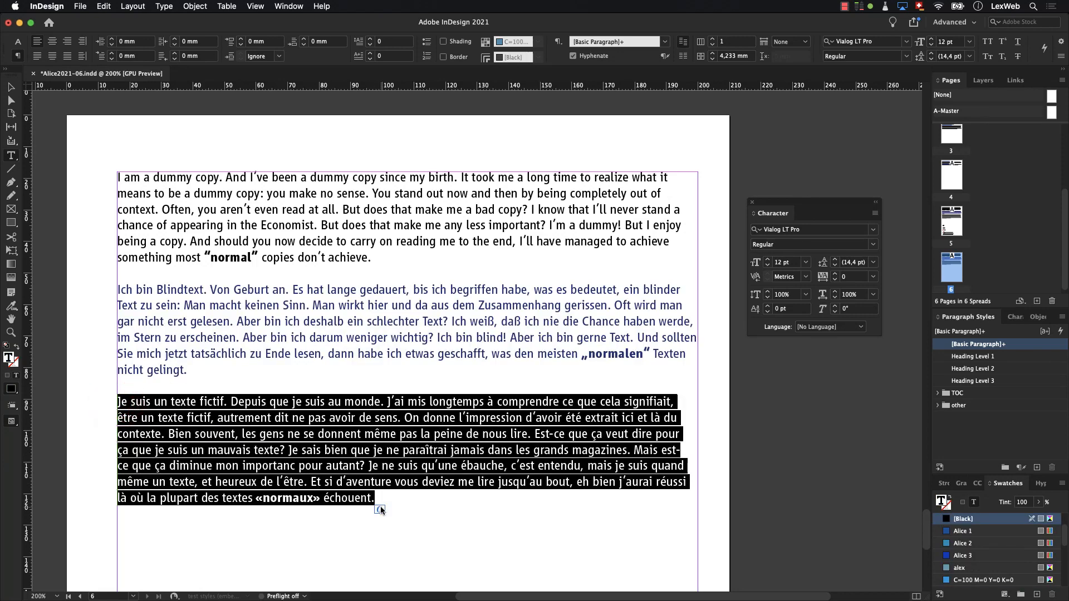
click(855, 328)
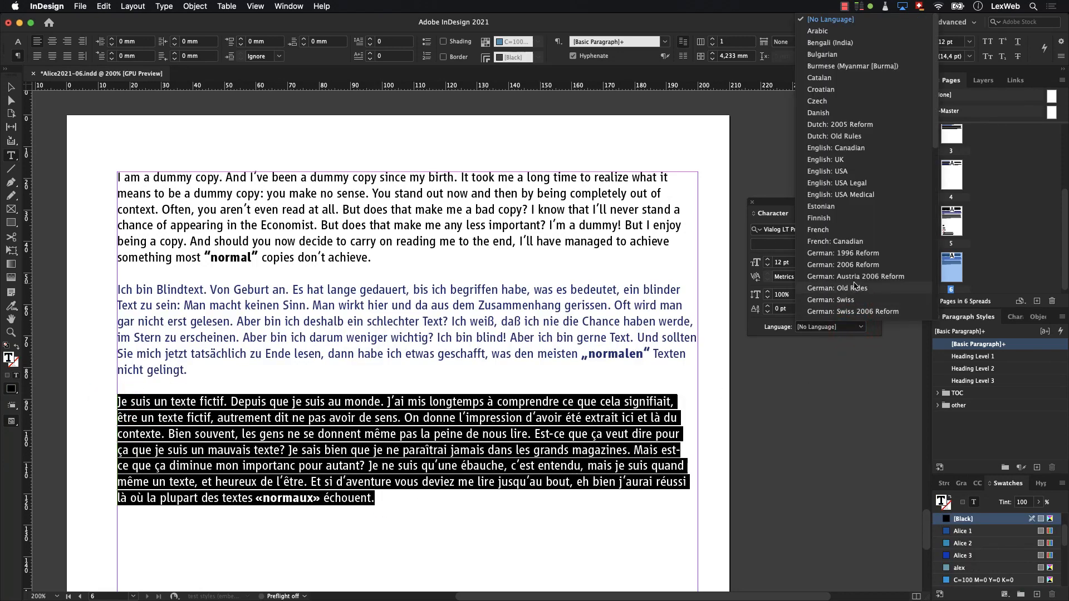
click(852, 230)
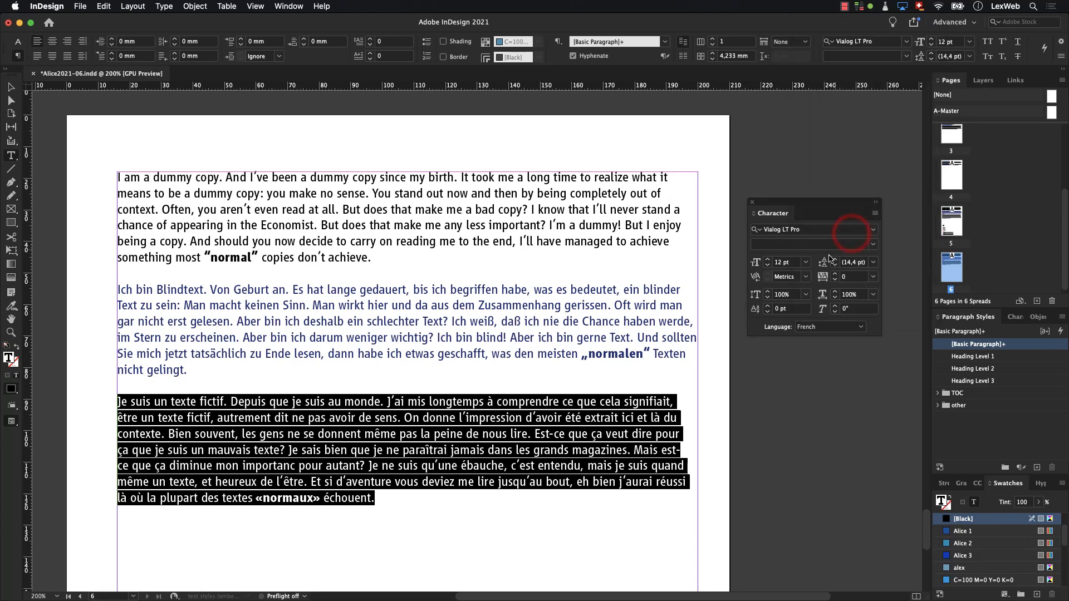
click(484, 495)
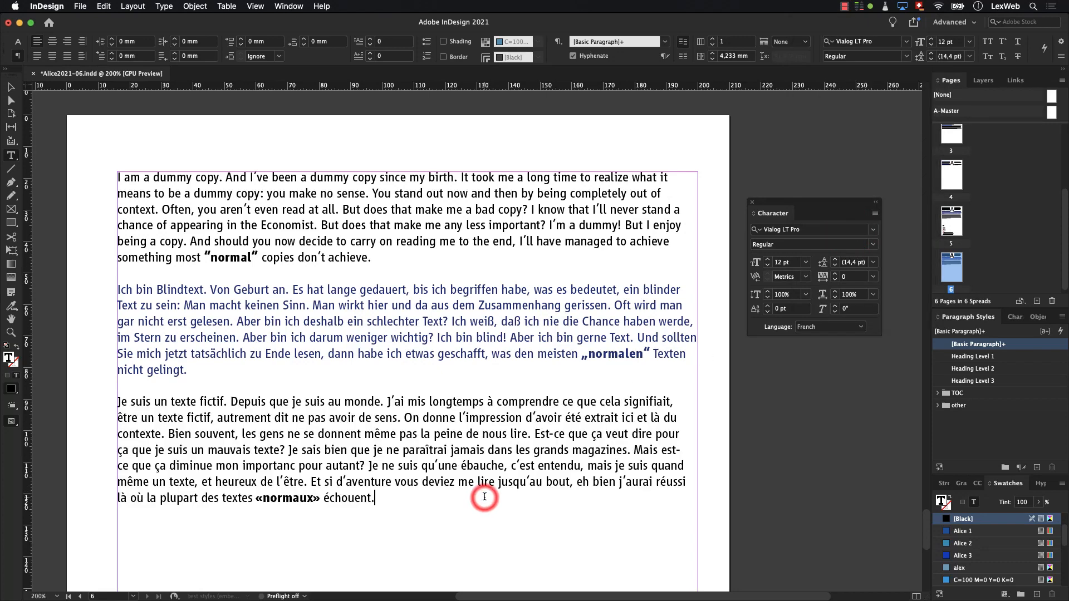